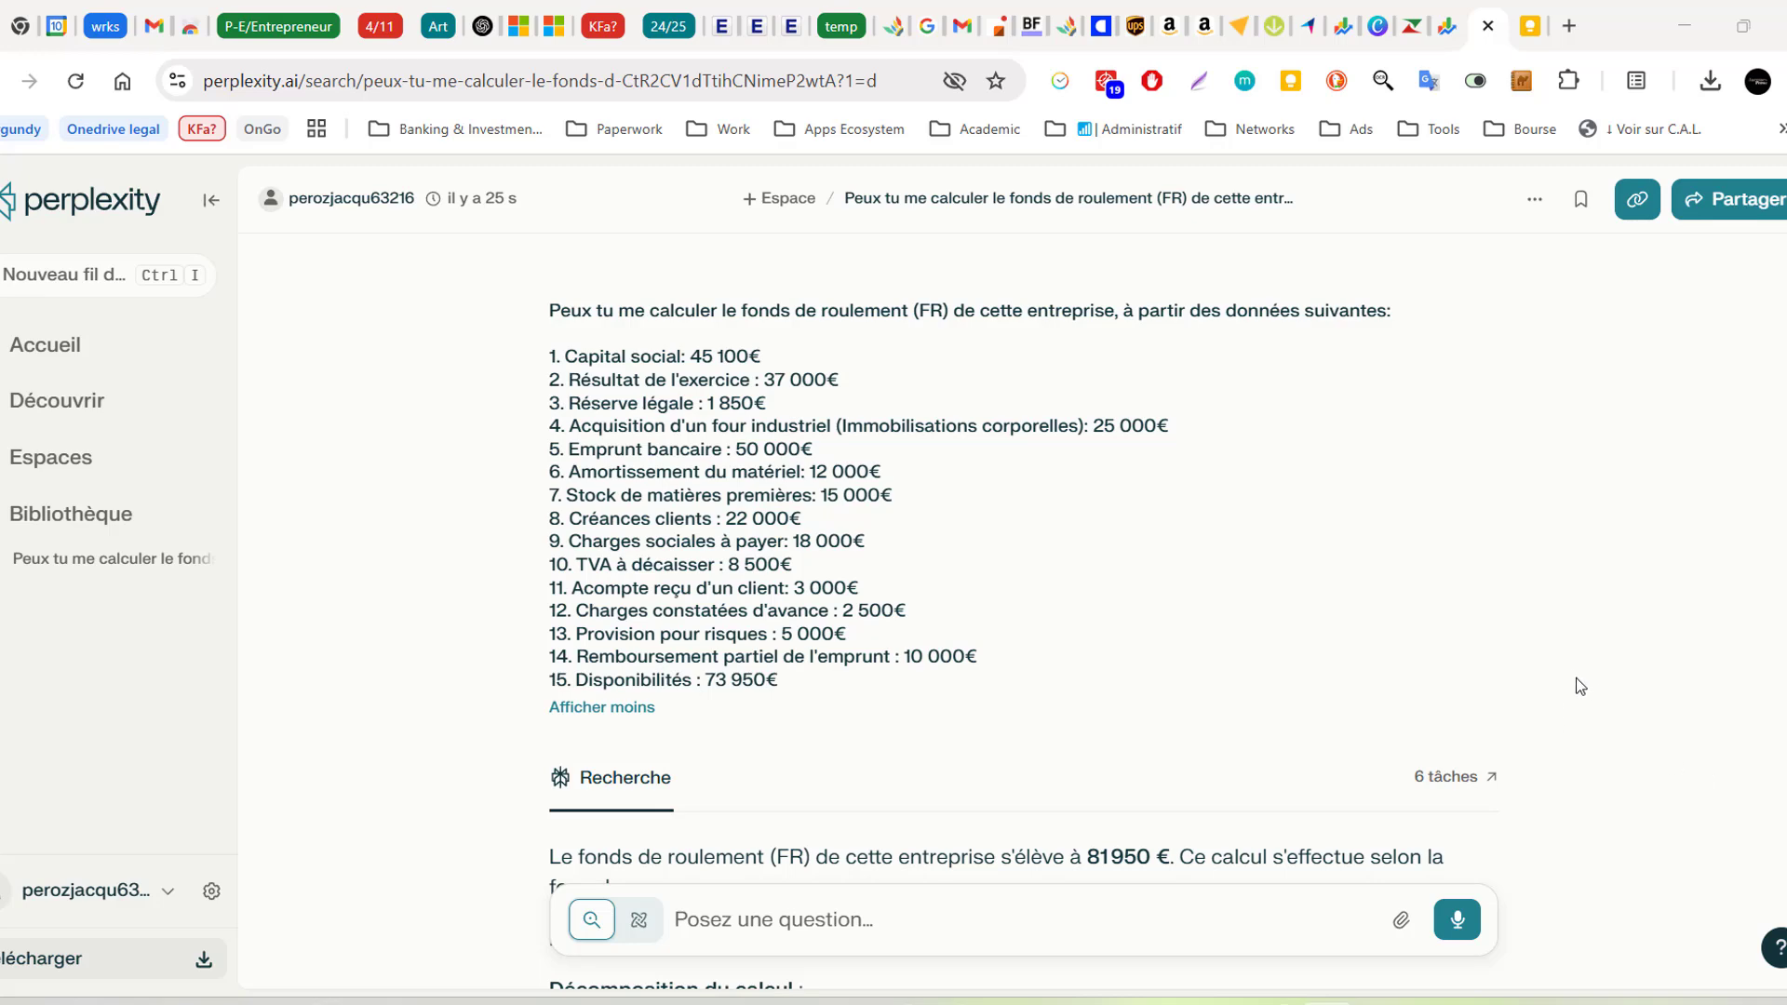
# Draft the follow-up question "peux tu dresser le bilan sous forme de tableau ?" in the current thread
pyautogui.click(1784, 251)
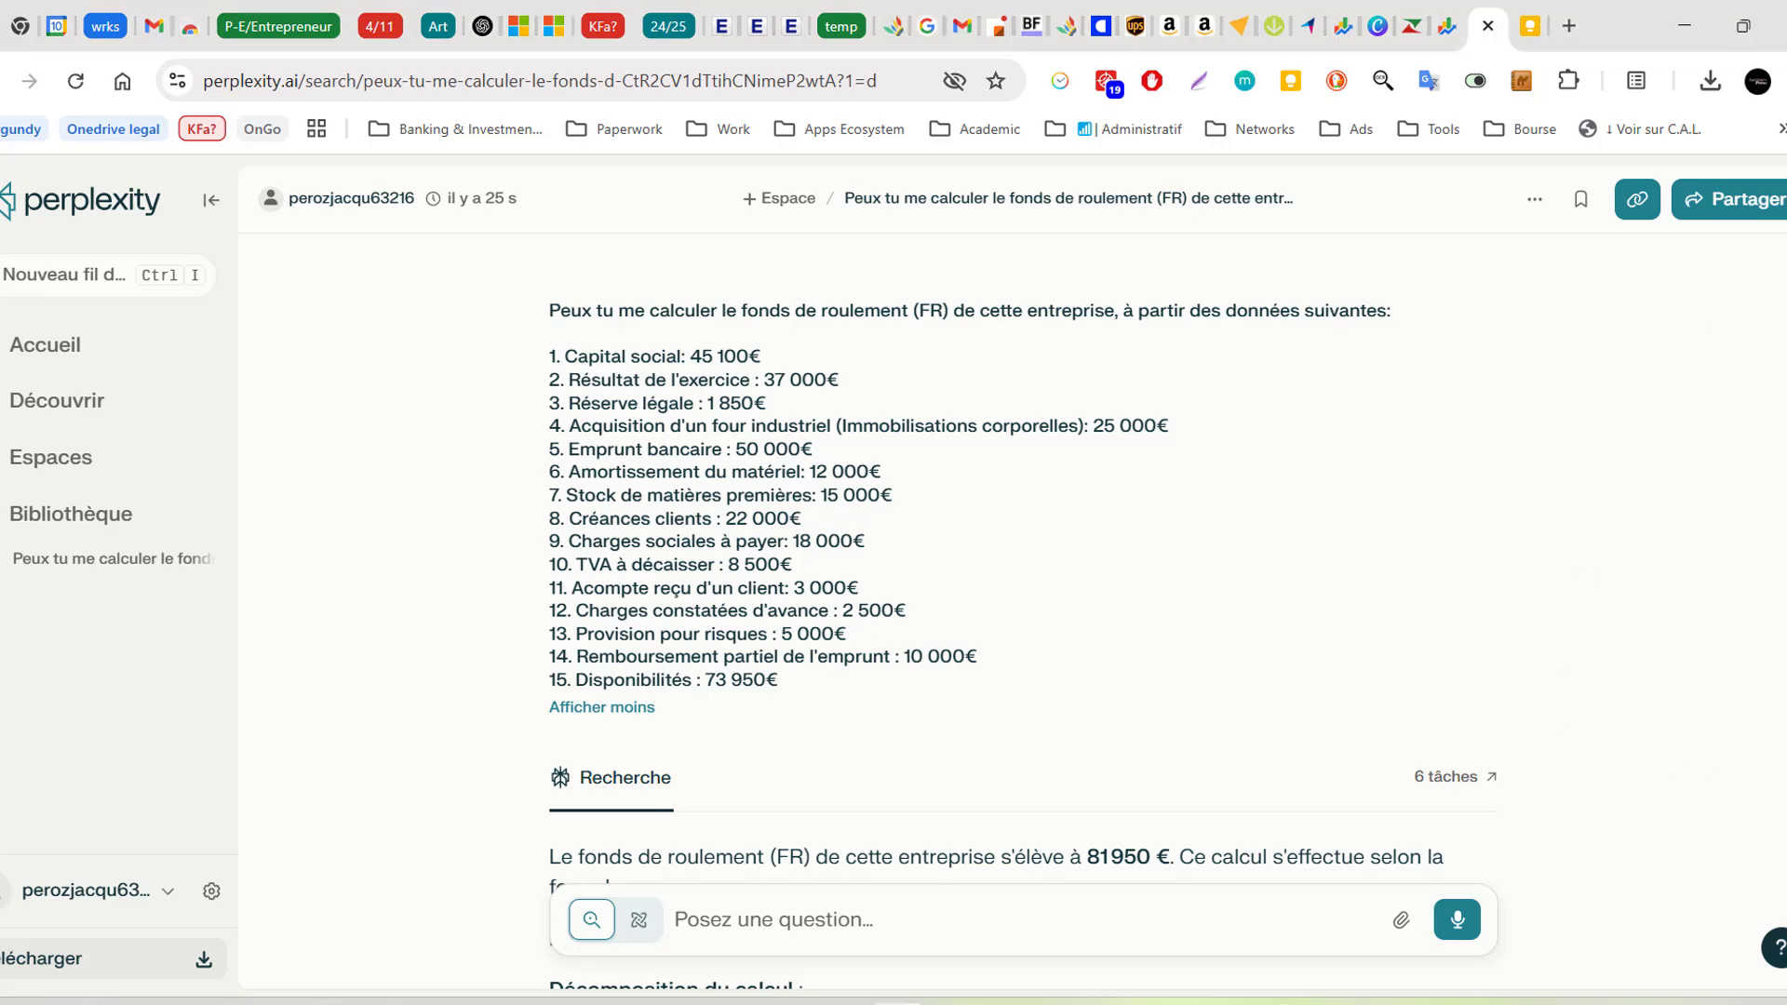
pyautogui.scroll(-20, 1608, 633)
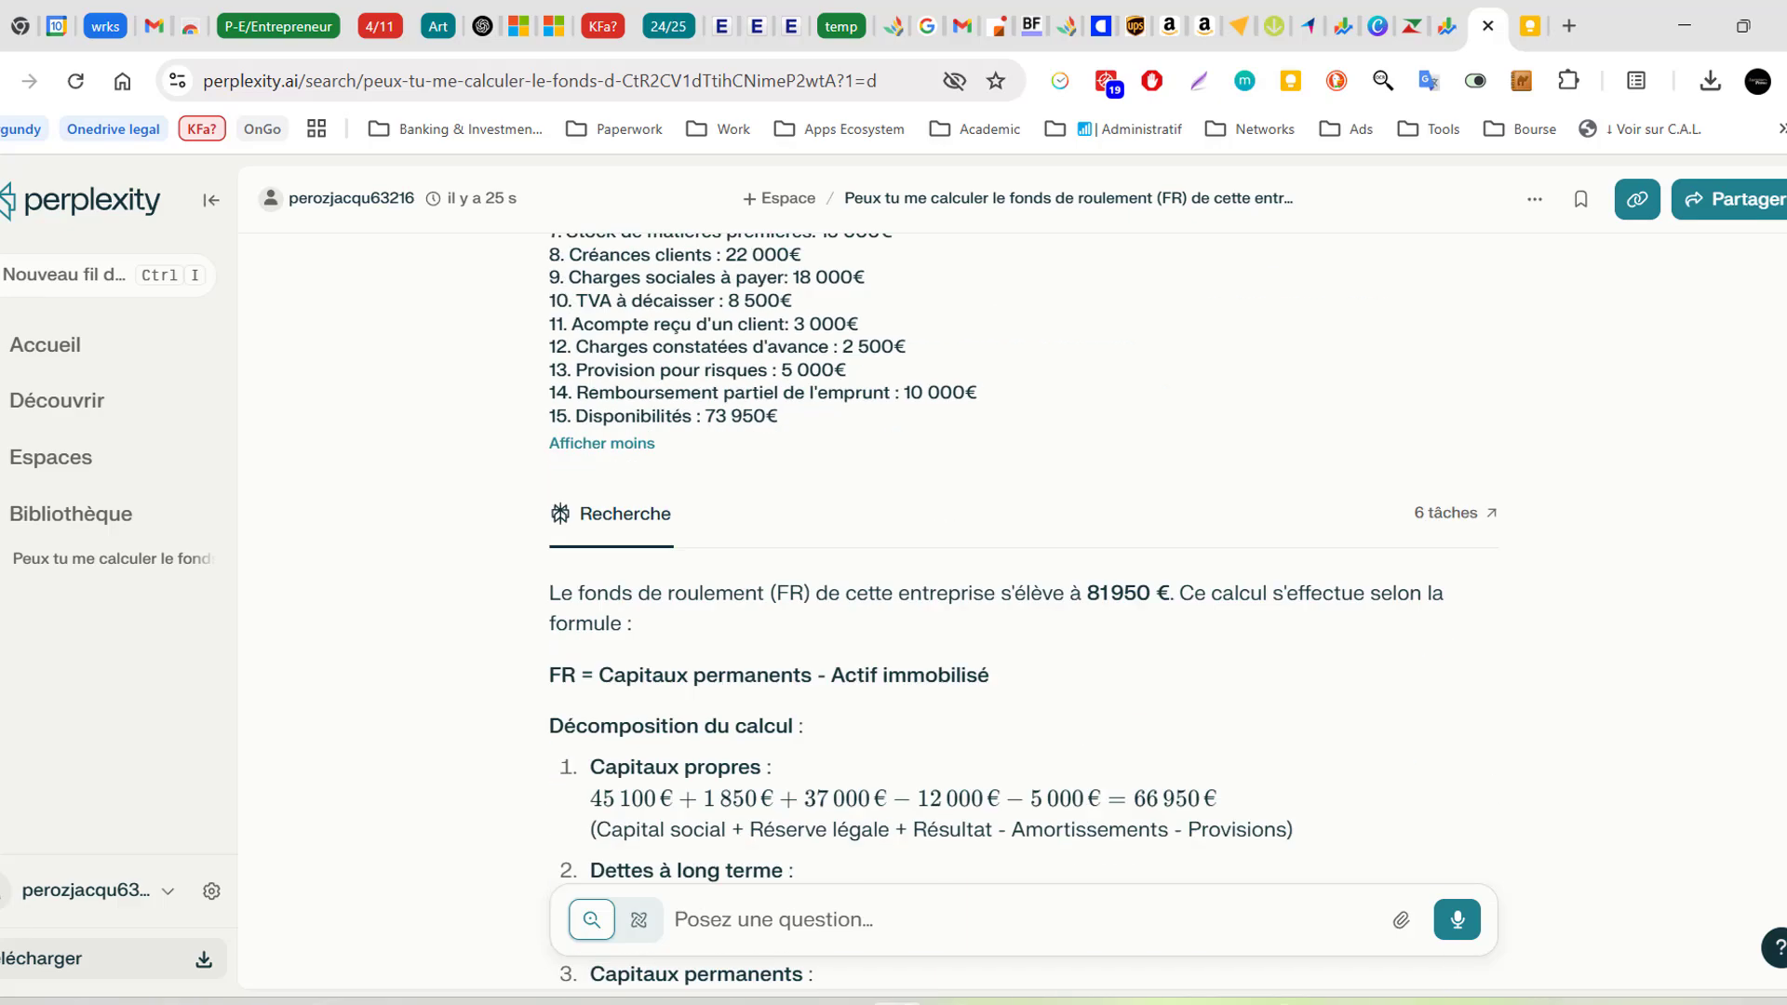
pyautogui.click(930, 928)
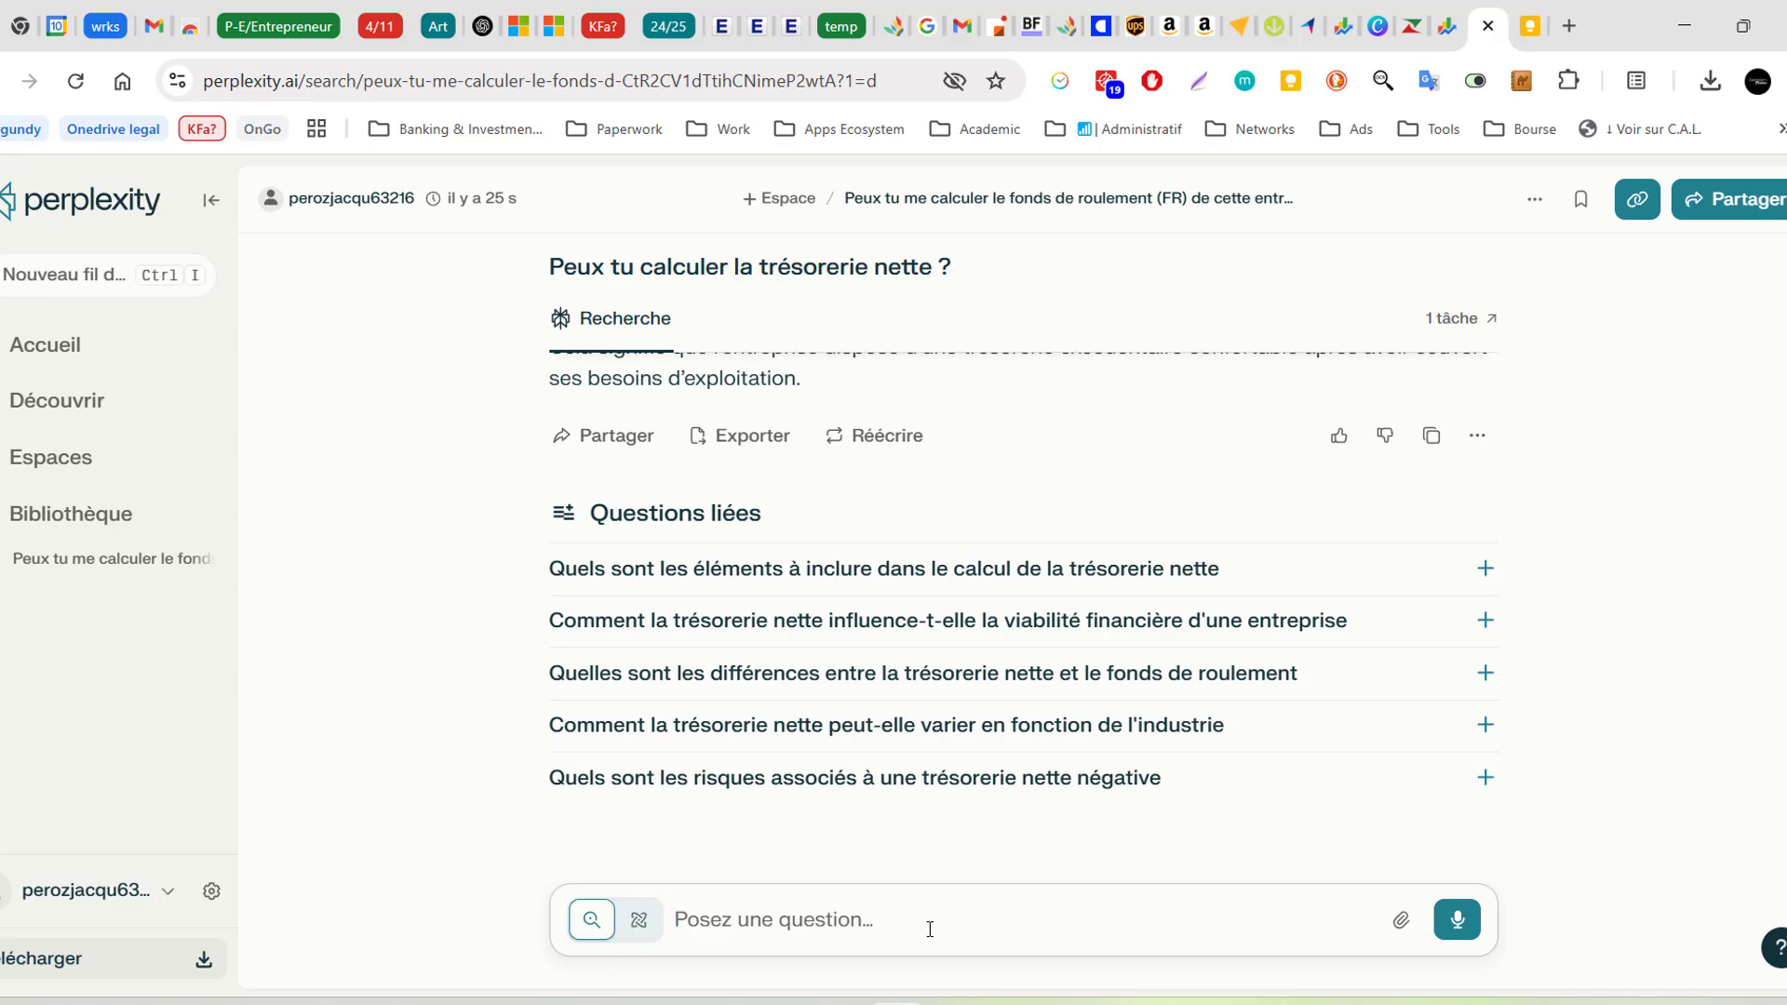
pyautogui.write('peux tu étab')
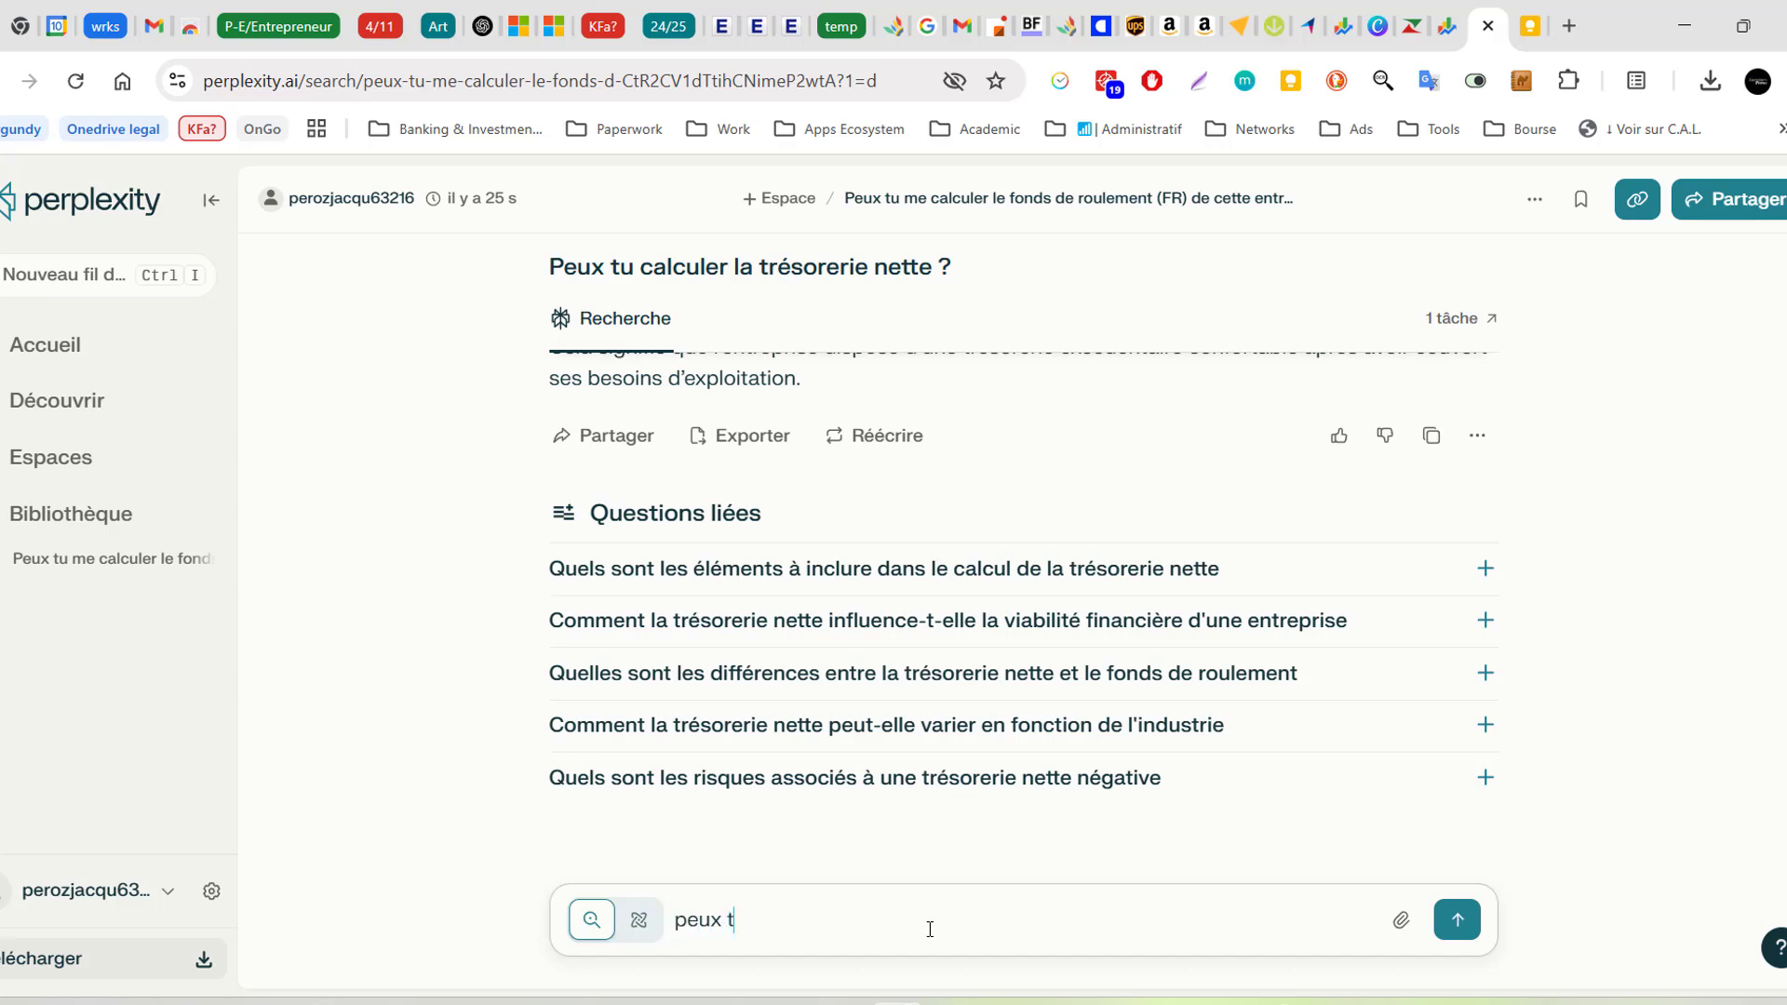
pyautogui.press('BackSpace')
pyautogui.press('BackSpace')
pyautogui.press('BackSpace')
pyautogui.press('BackSpace')
pyautogui.write('dresser le bilan sous forme')
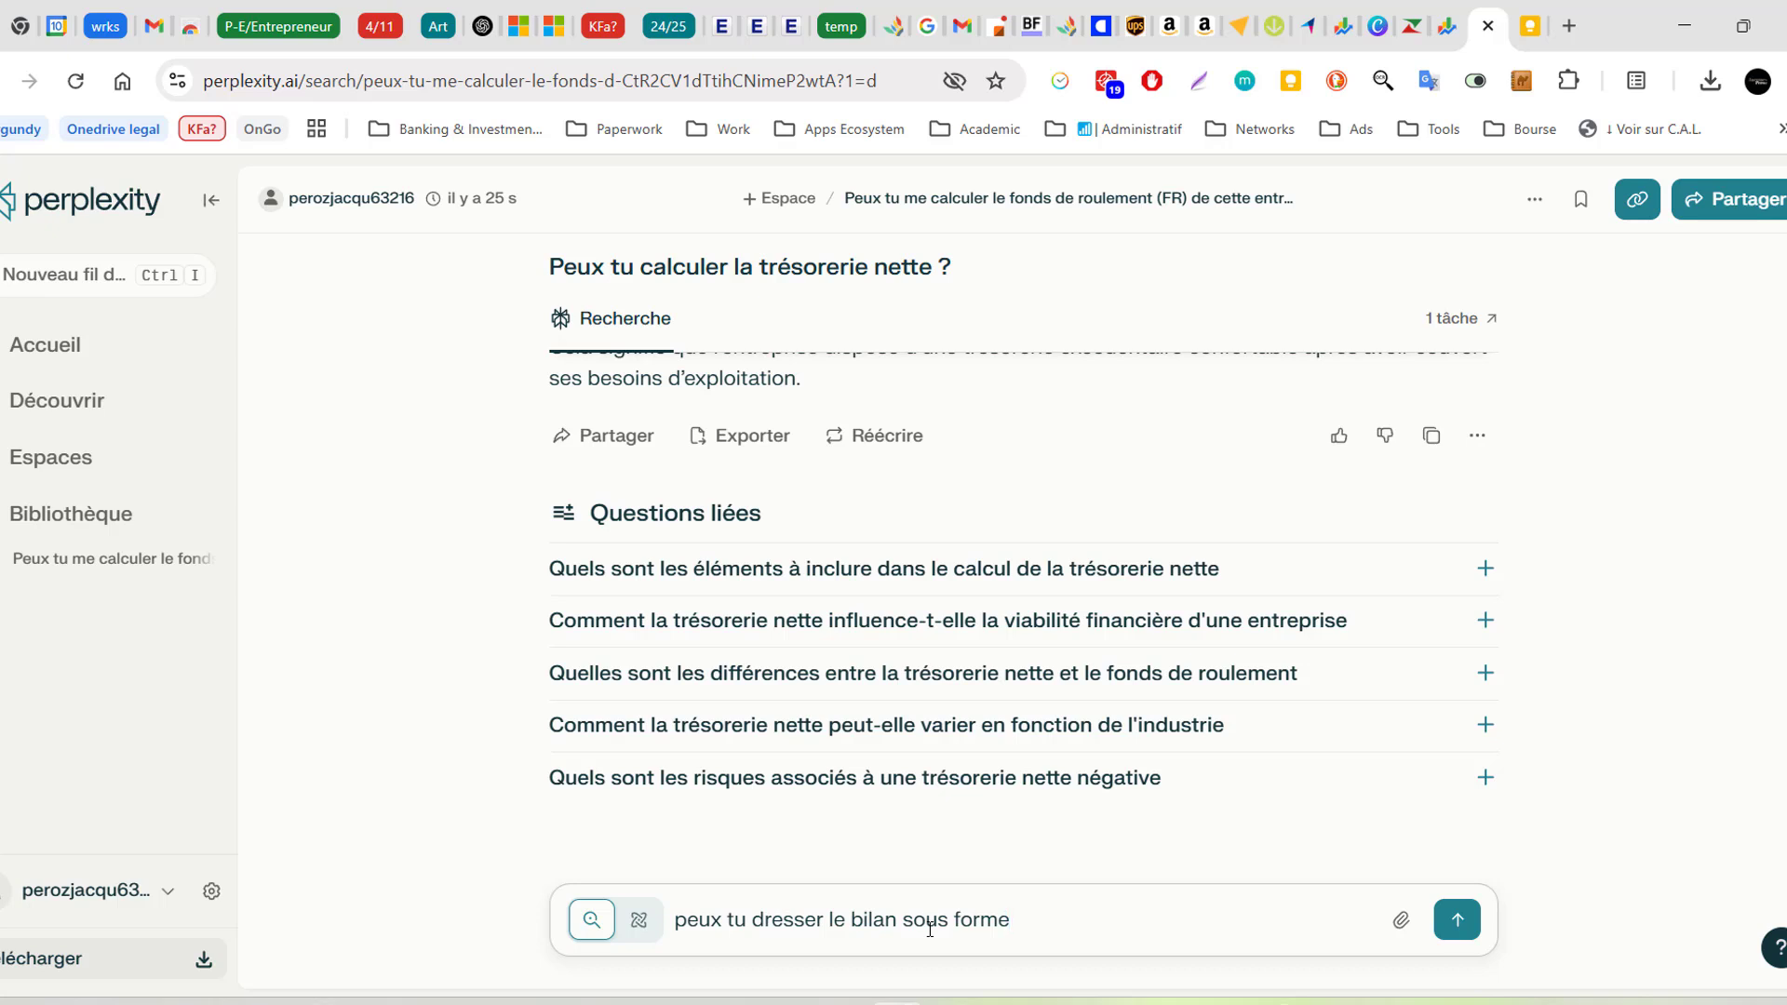
pyautogui.write('de tablea')
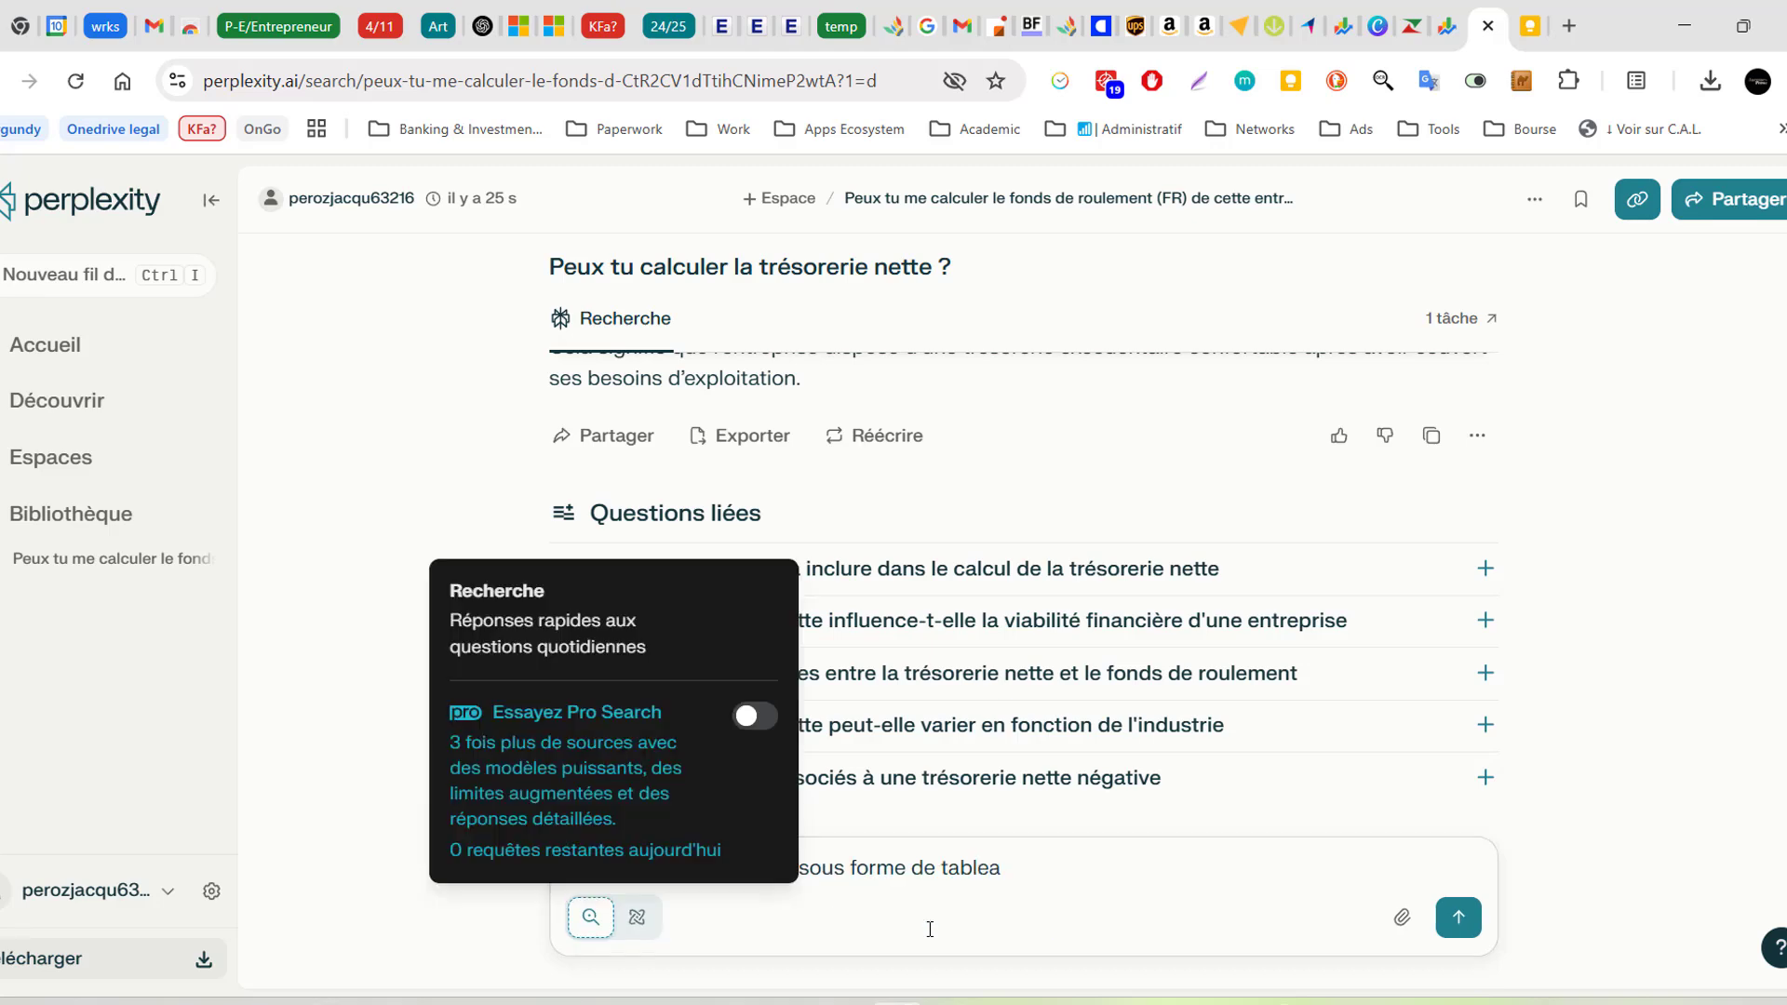
pyautogui.write('u ?')
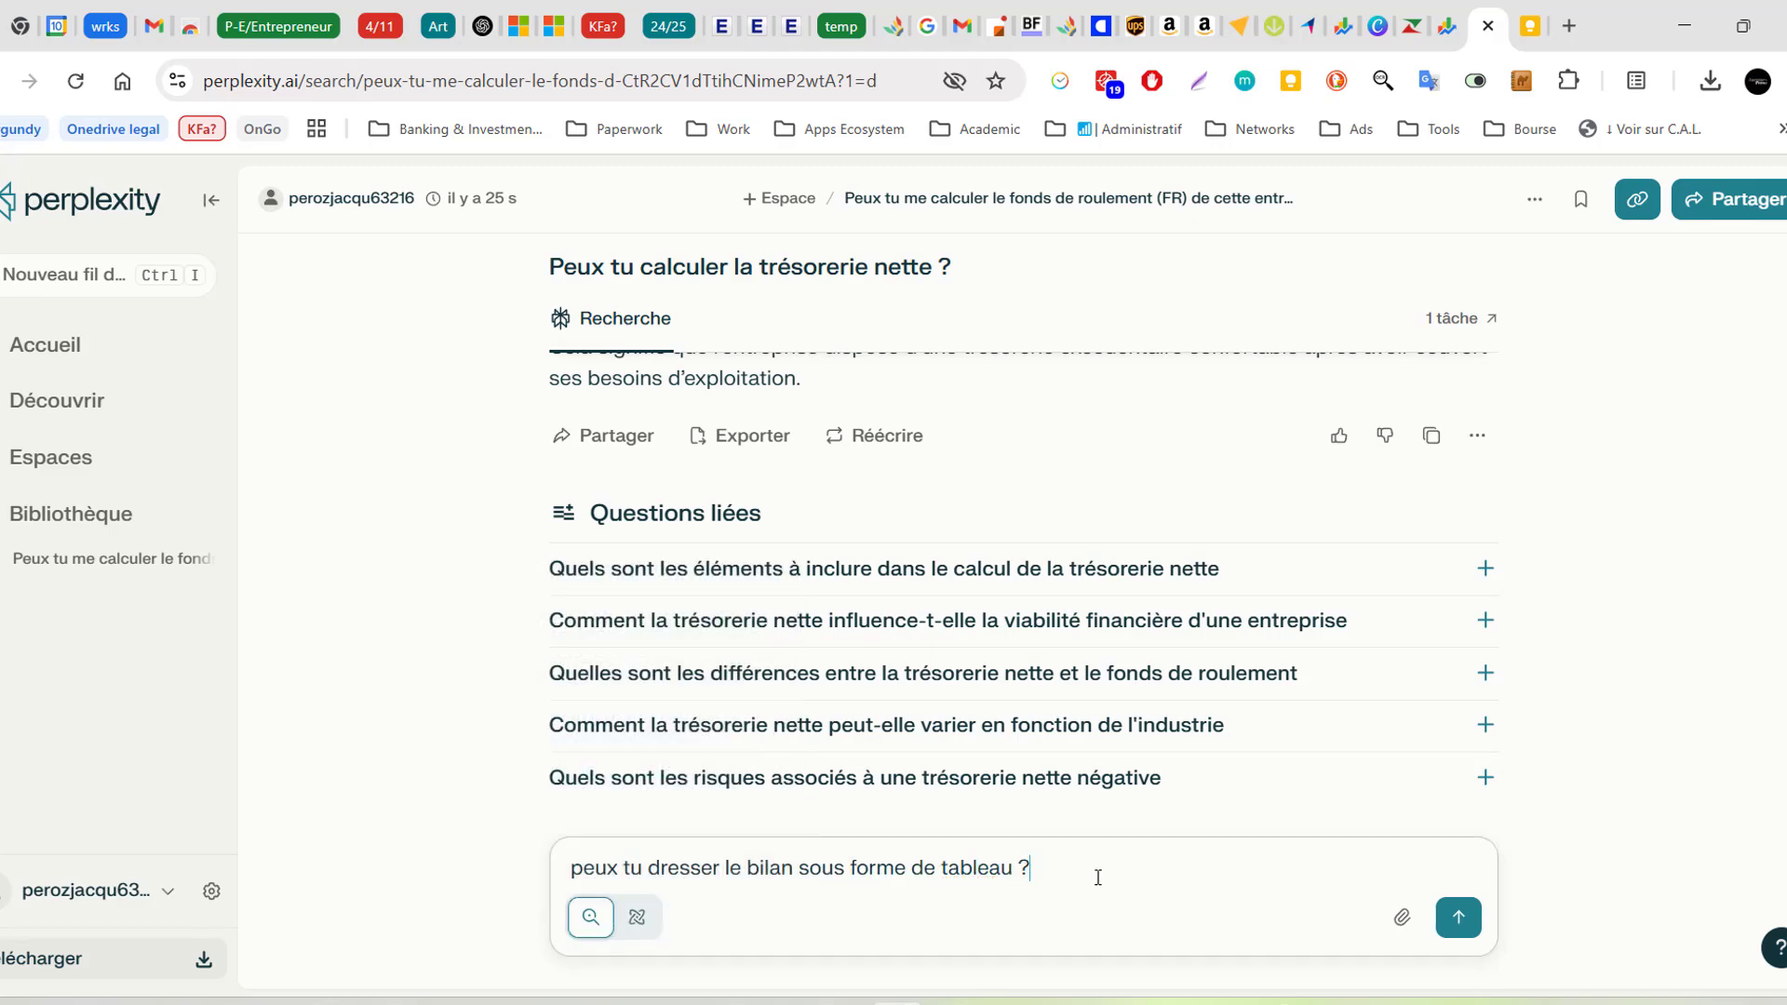
# Insert "de cette entreprise" after "bilan" in the drafted question and submit it
pyautogui.click(799, 869)
pyautogui.write('de c')
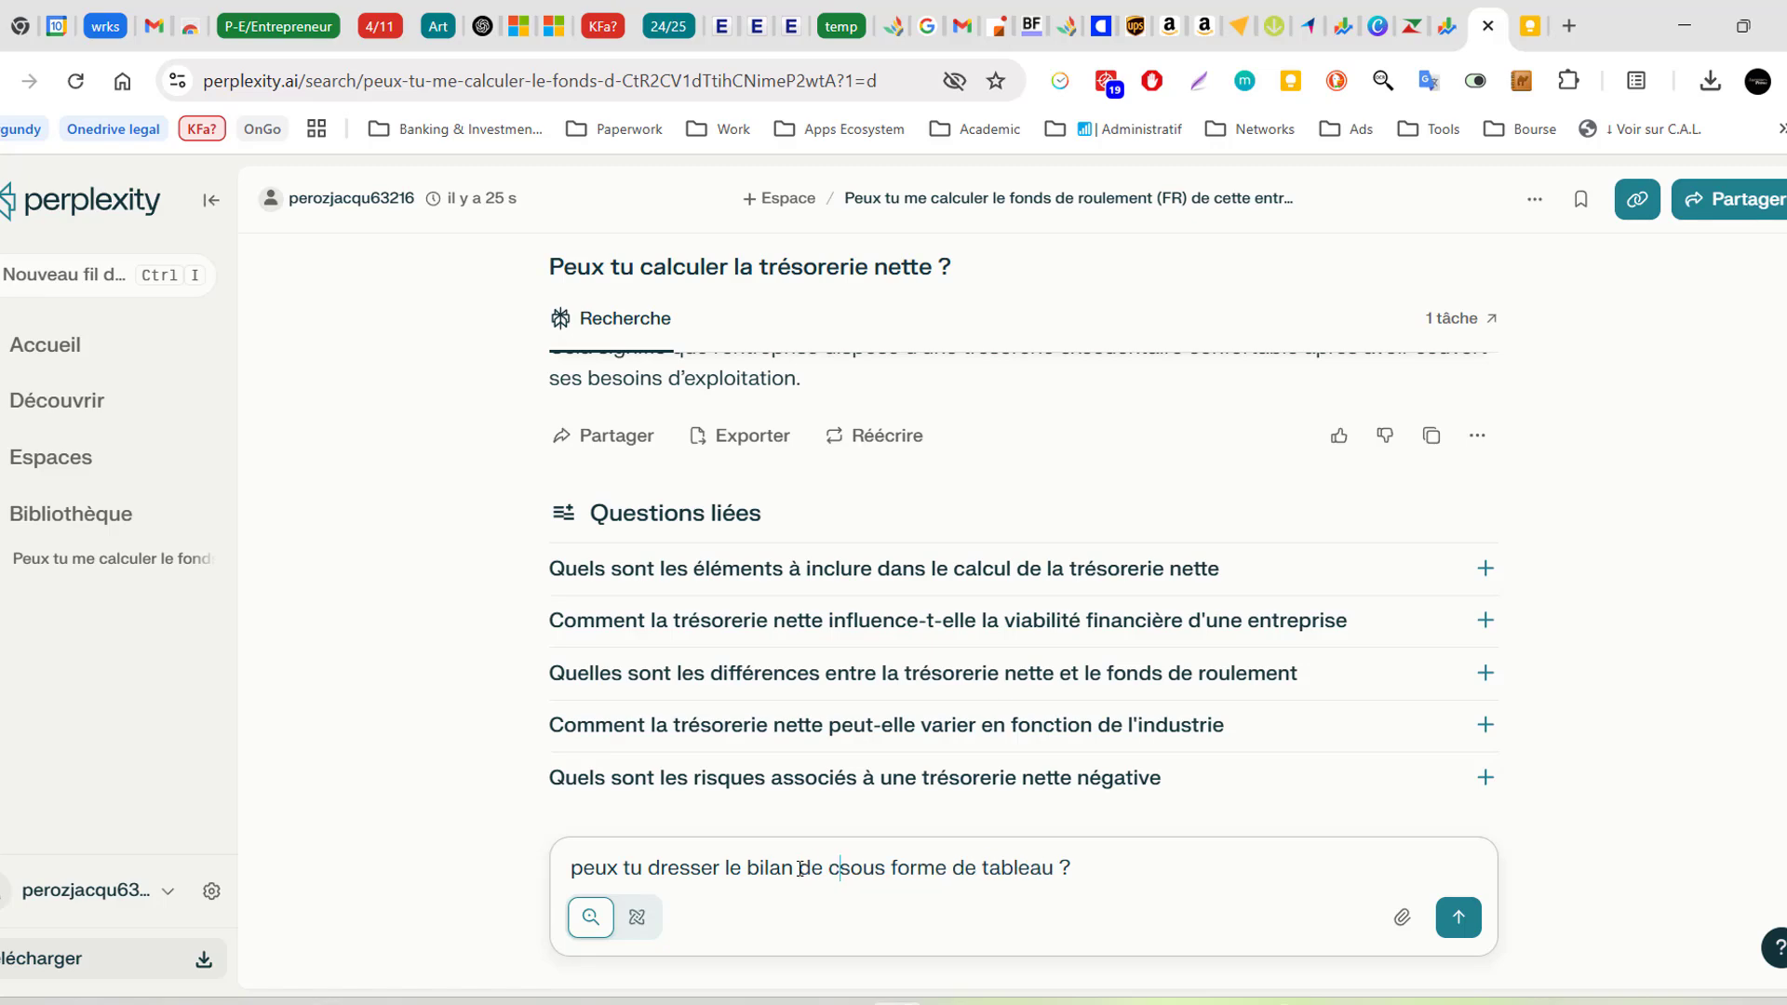
pyautogui.write('ette entreprise')
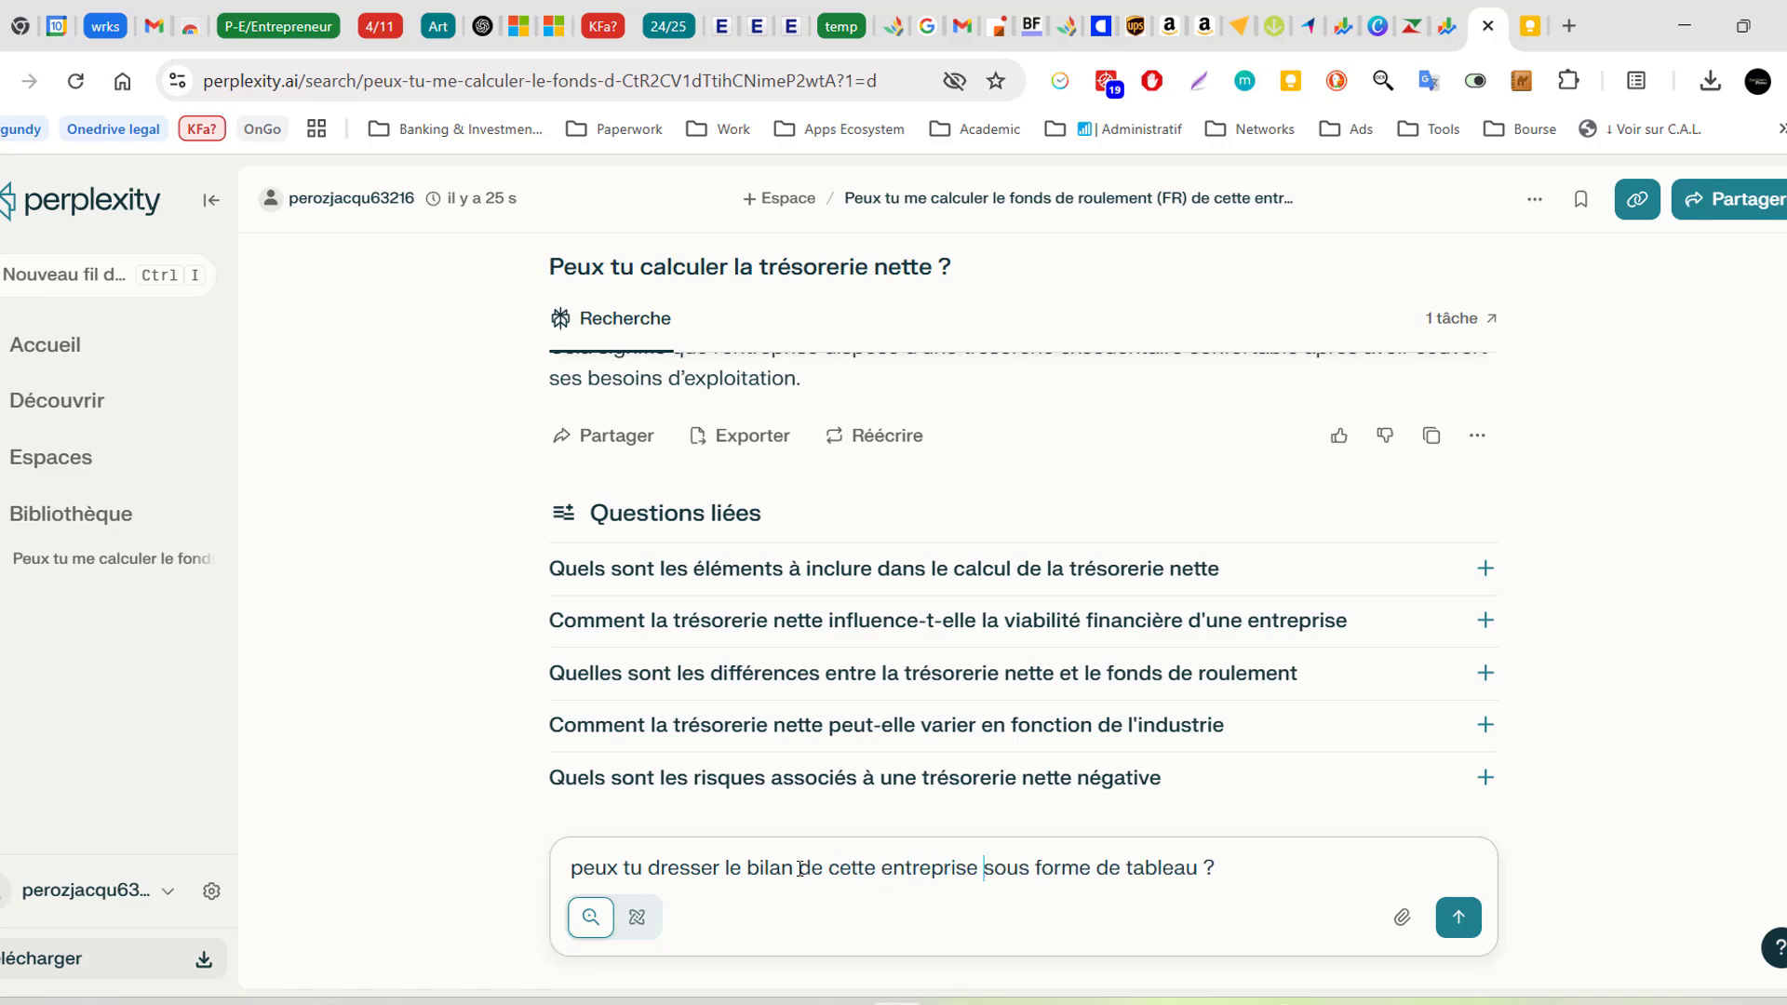
pyautogui.press('Return')
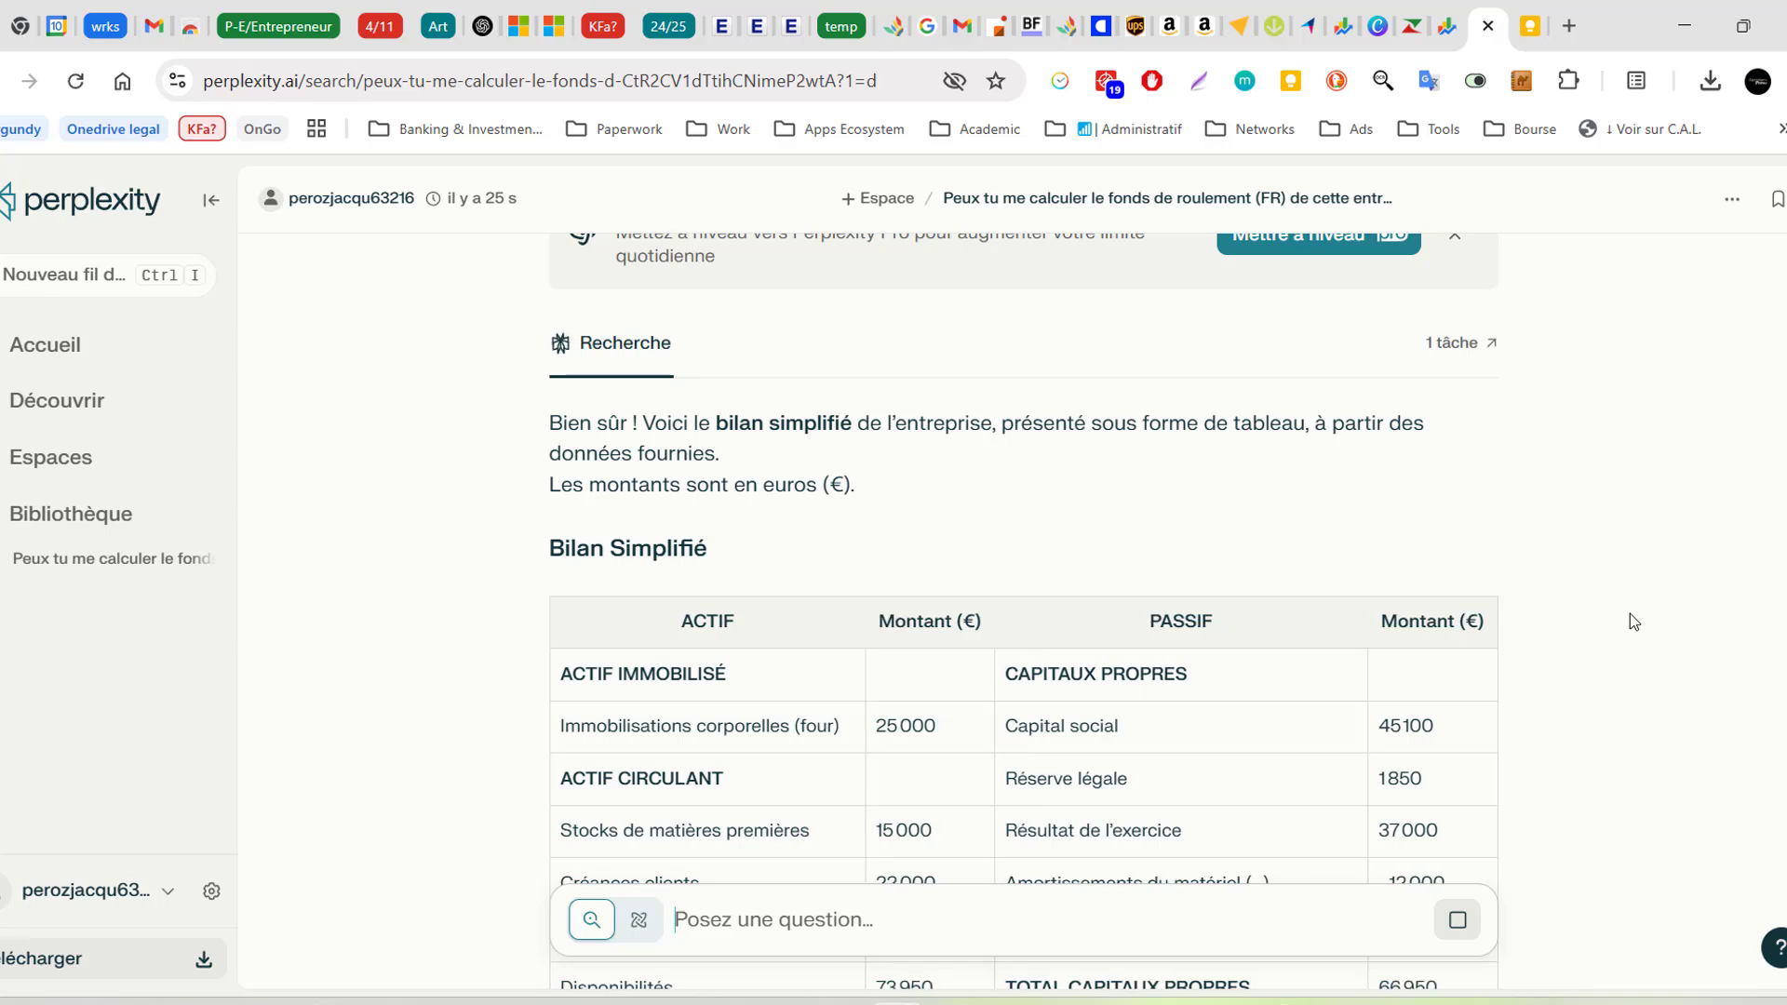
# Switch to Google Keep and review the 15 accounting entries in the "Example xyzcye" note
pyautogui.click(1530, 26)
pyautogui.click(679, 443)
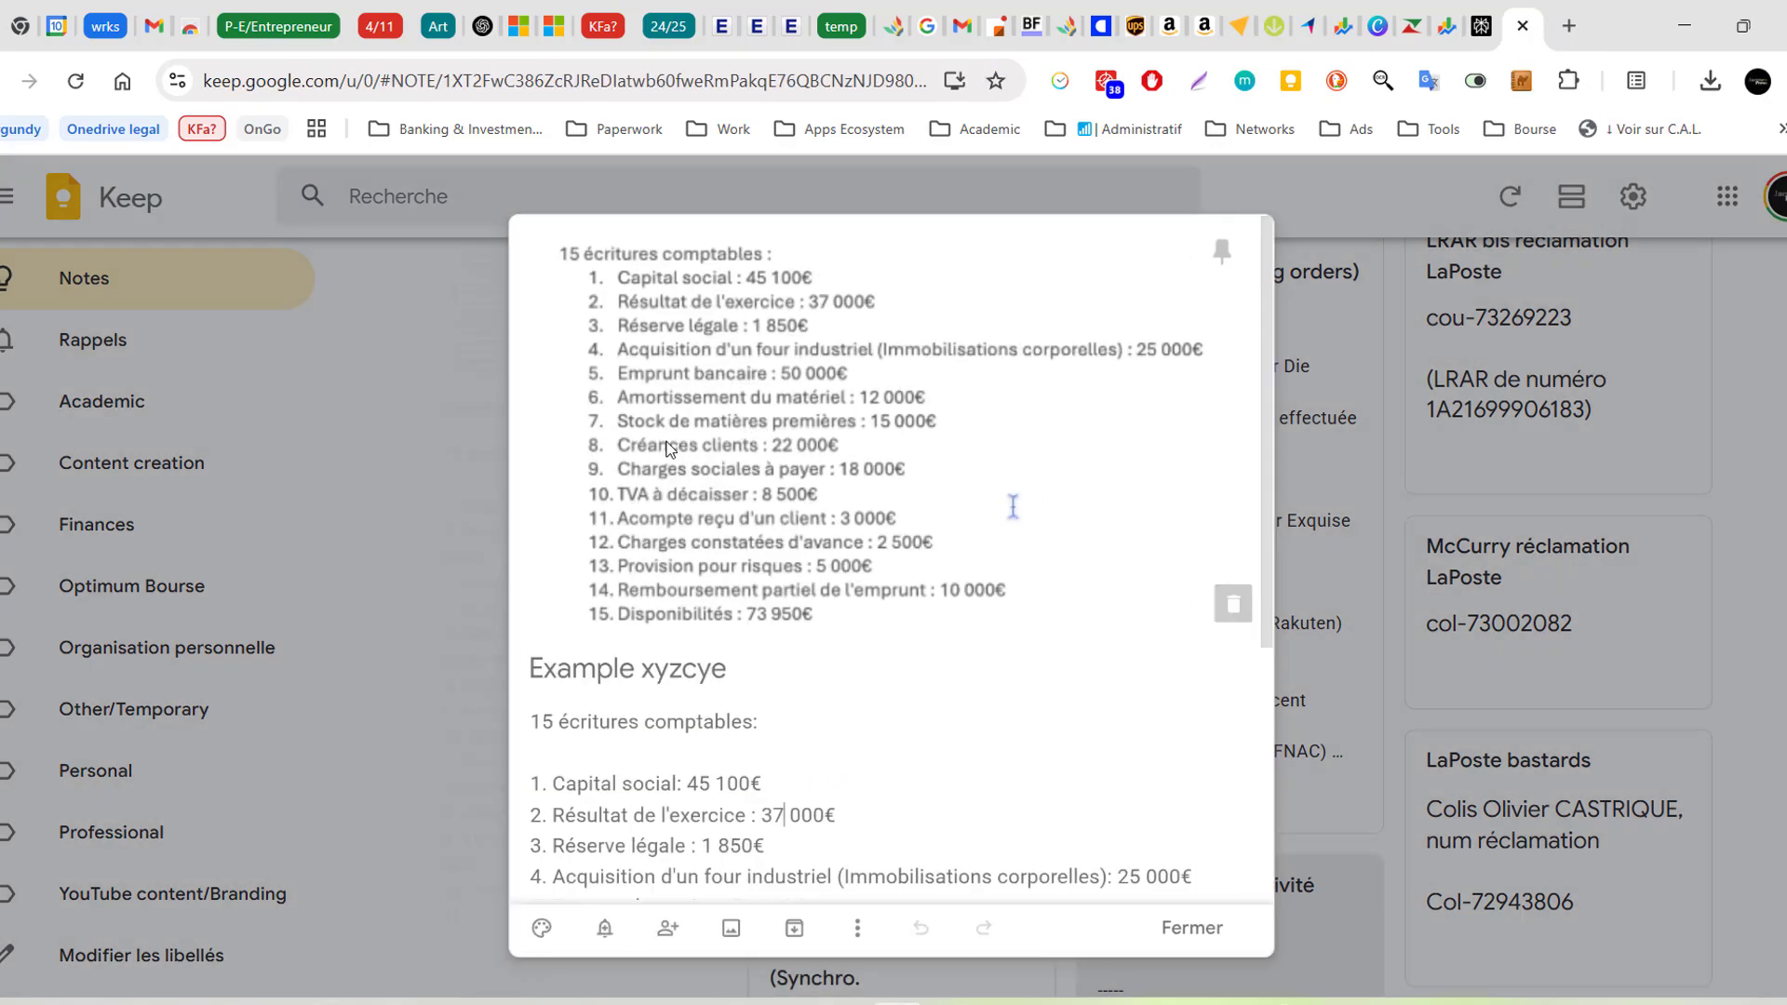
pyautogui.scroll(-3, 694, 709)
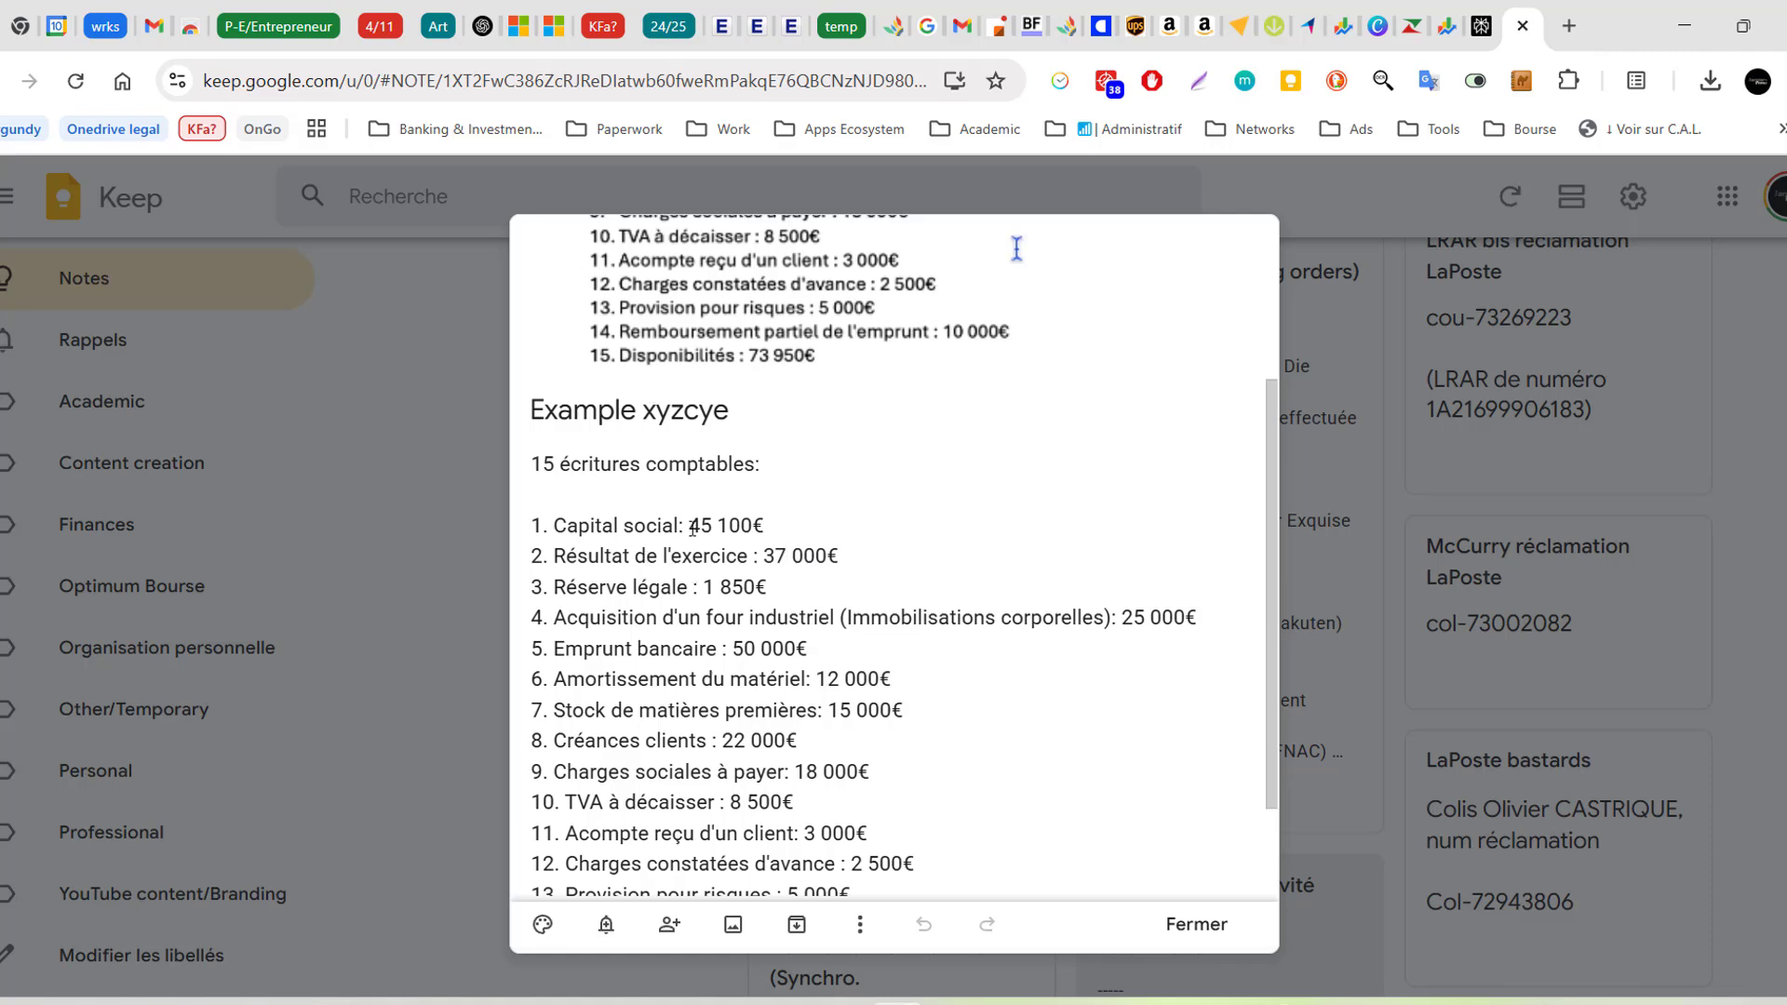
pyautogui.scroll(-2, 926, 540)
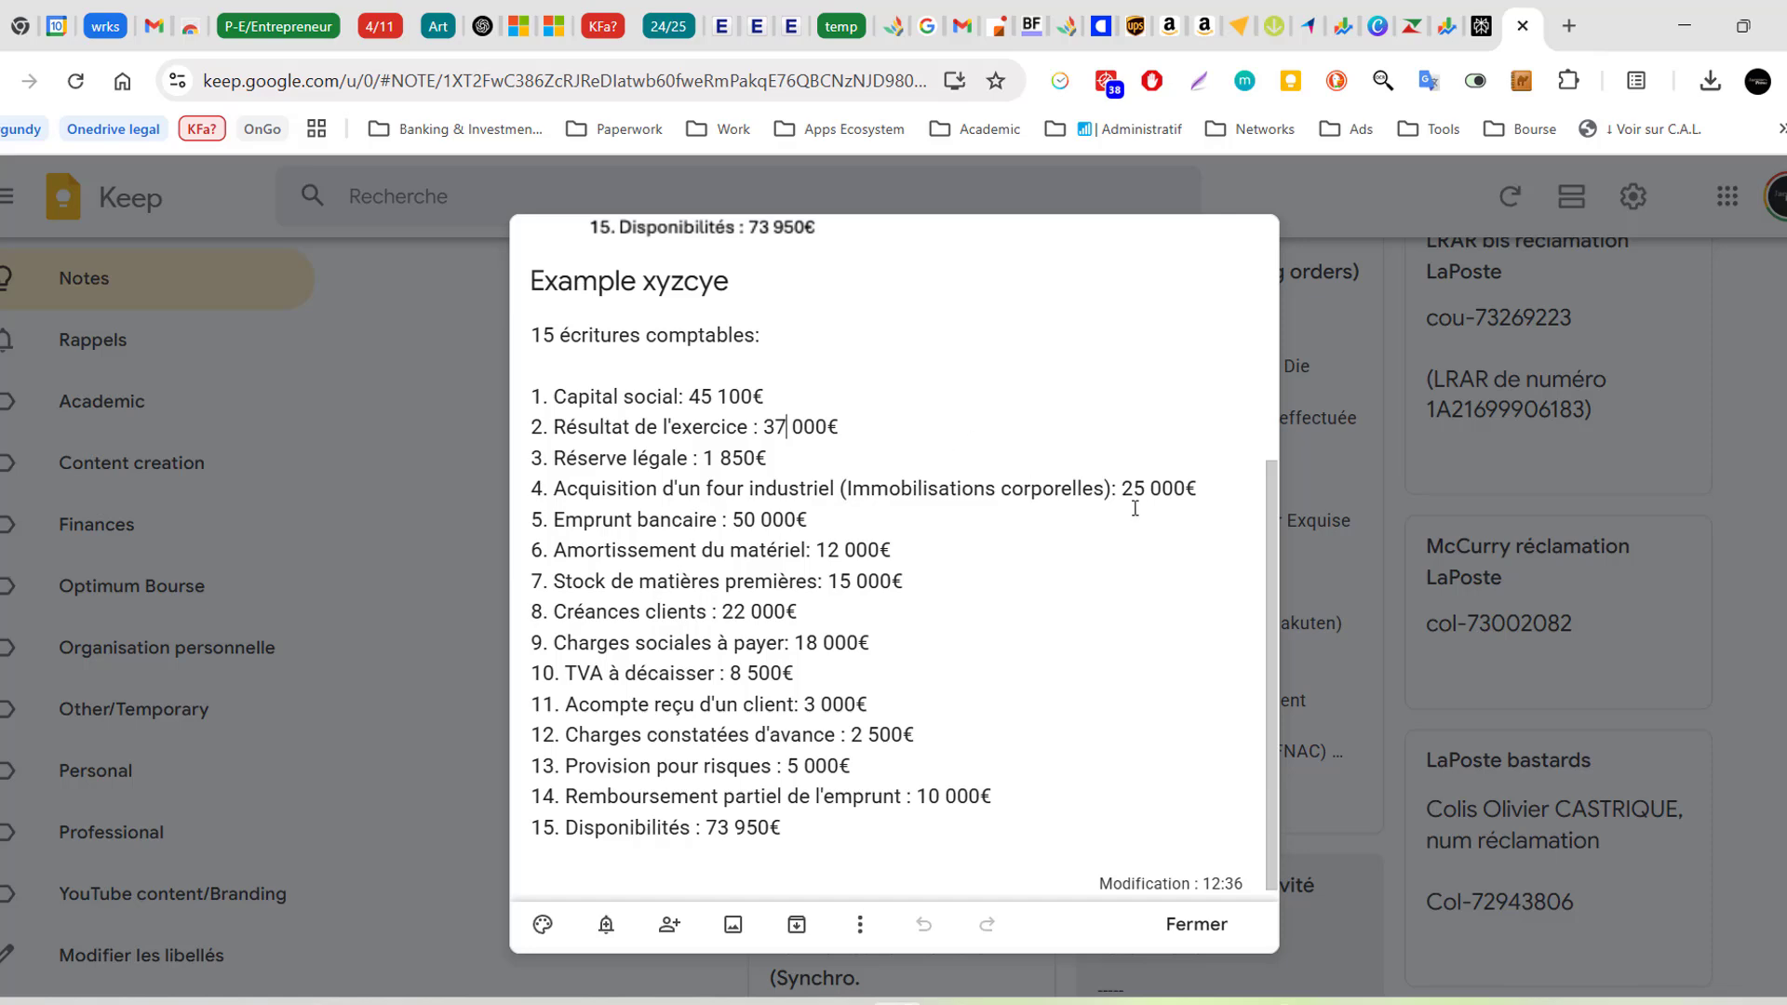
# Return to the Perplexity thread and examine the simplified balance sheet's assets, liabilities, totals and explanations against the accounting entries
pyautogui.moveTo(1487, 9)
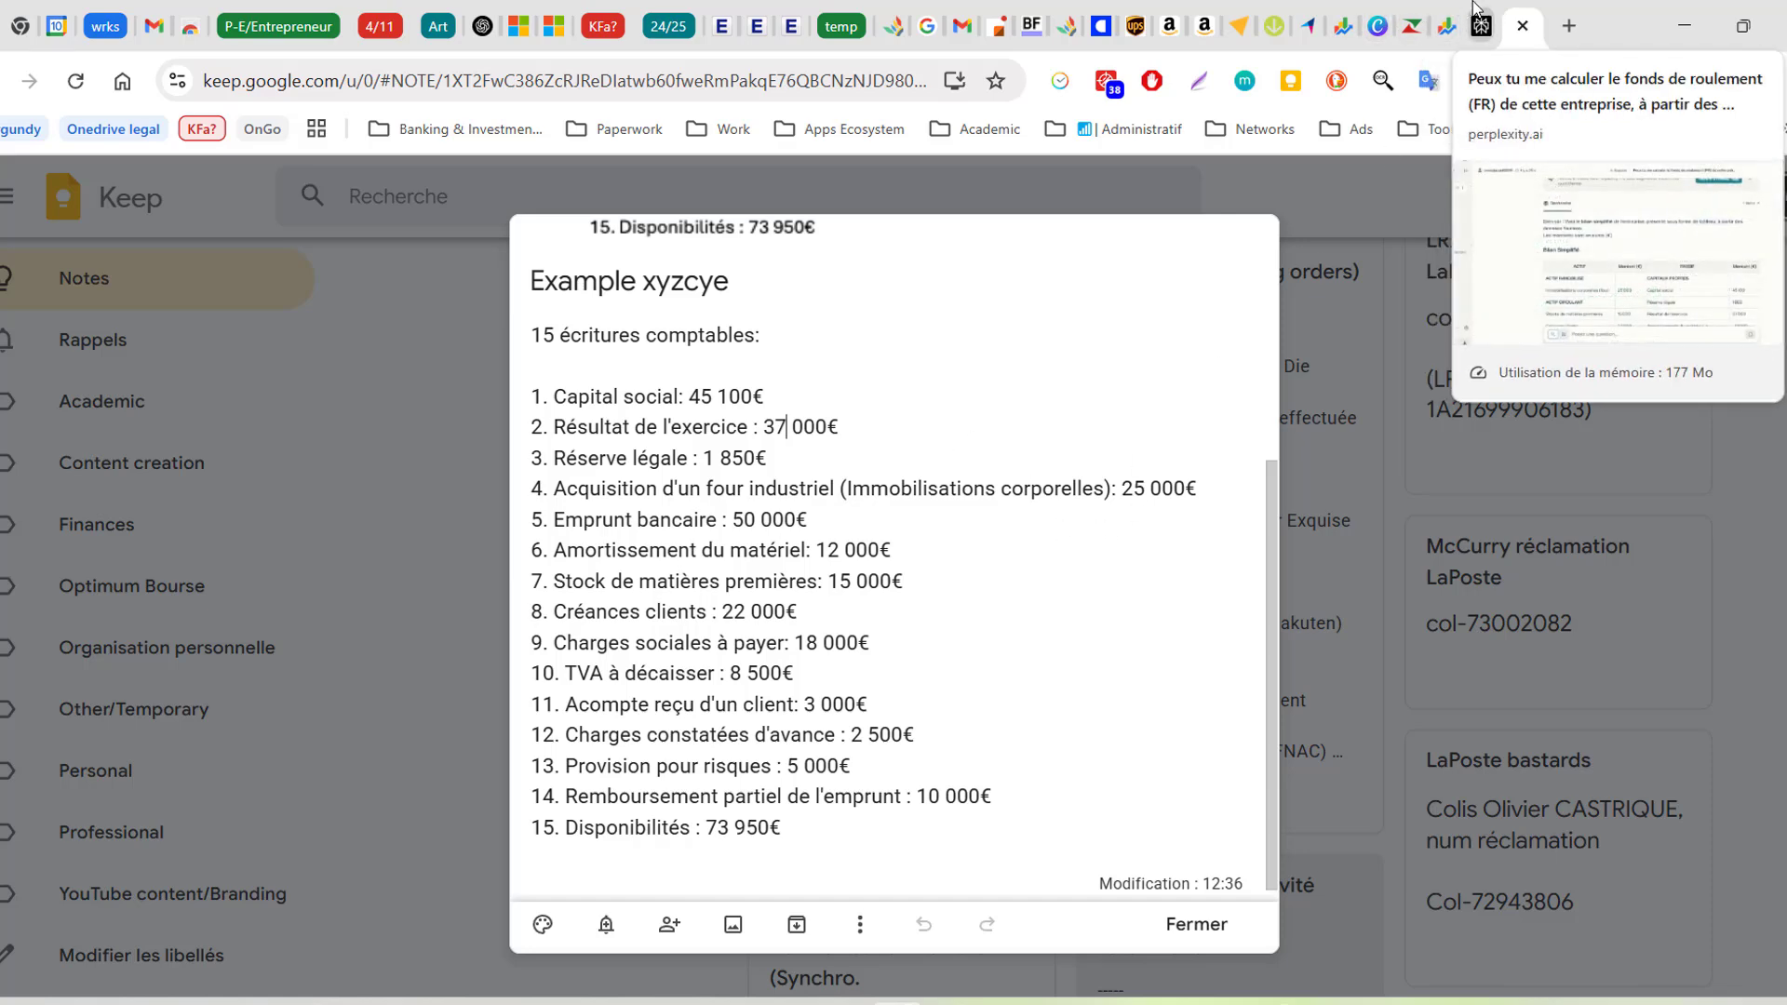
pyautogui.click(1487, 9)
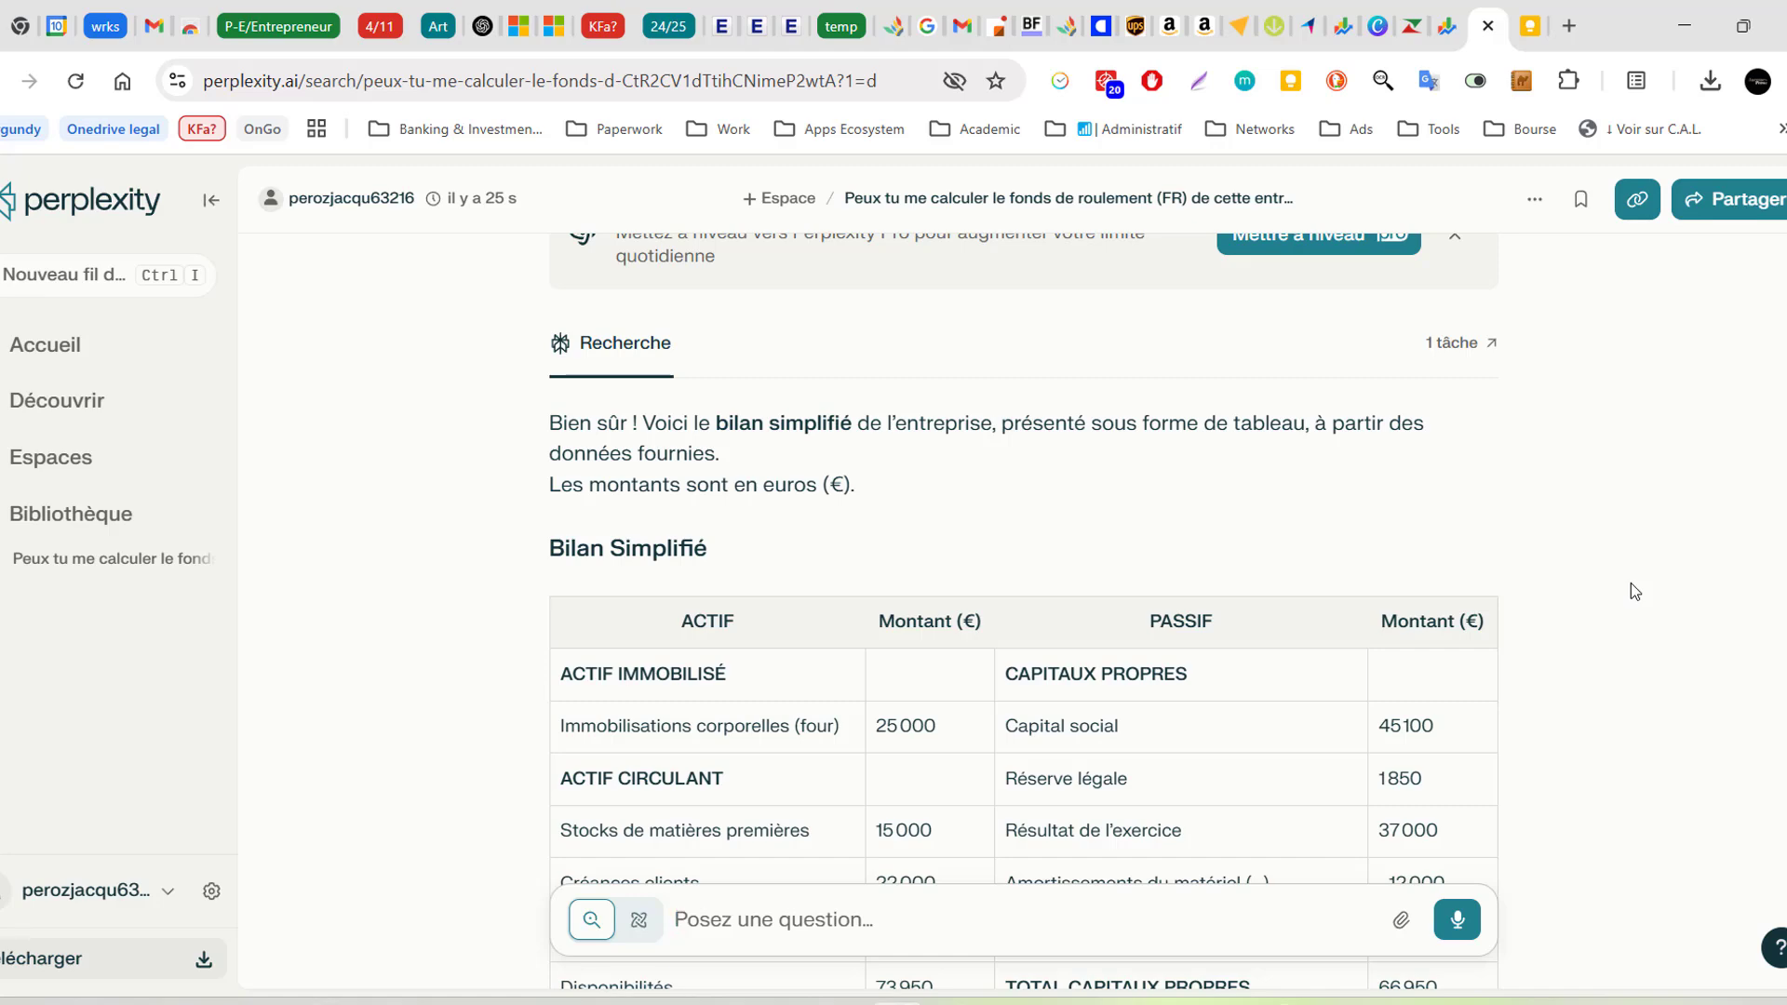
pyautogui.scroll(-4, 1630, 583)
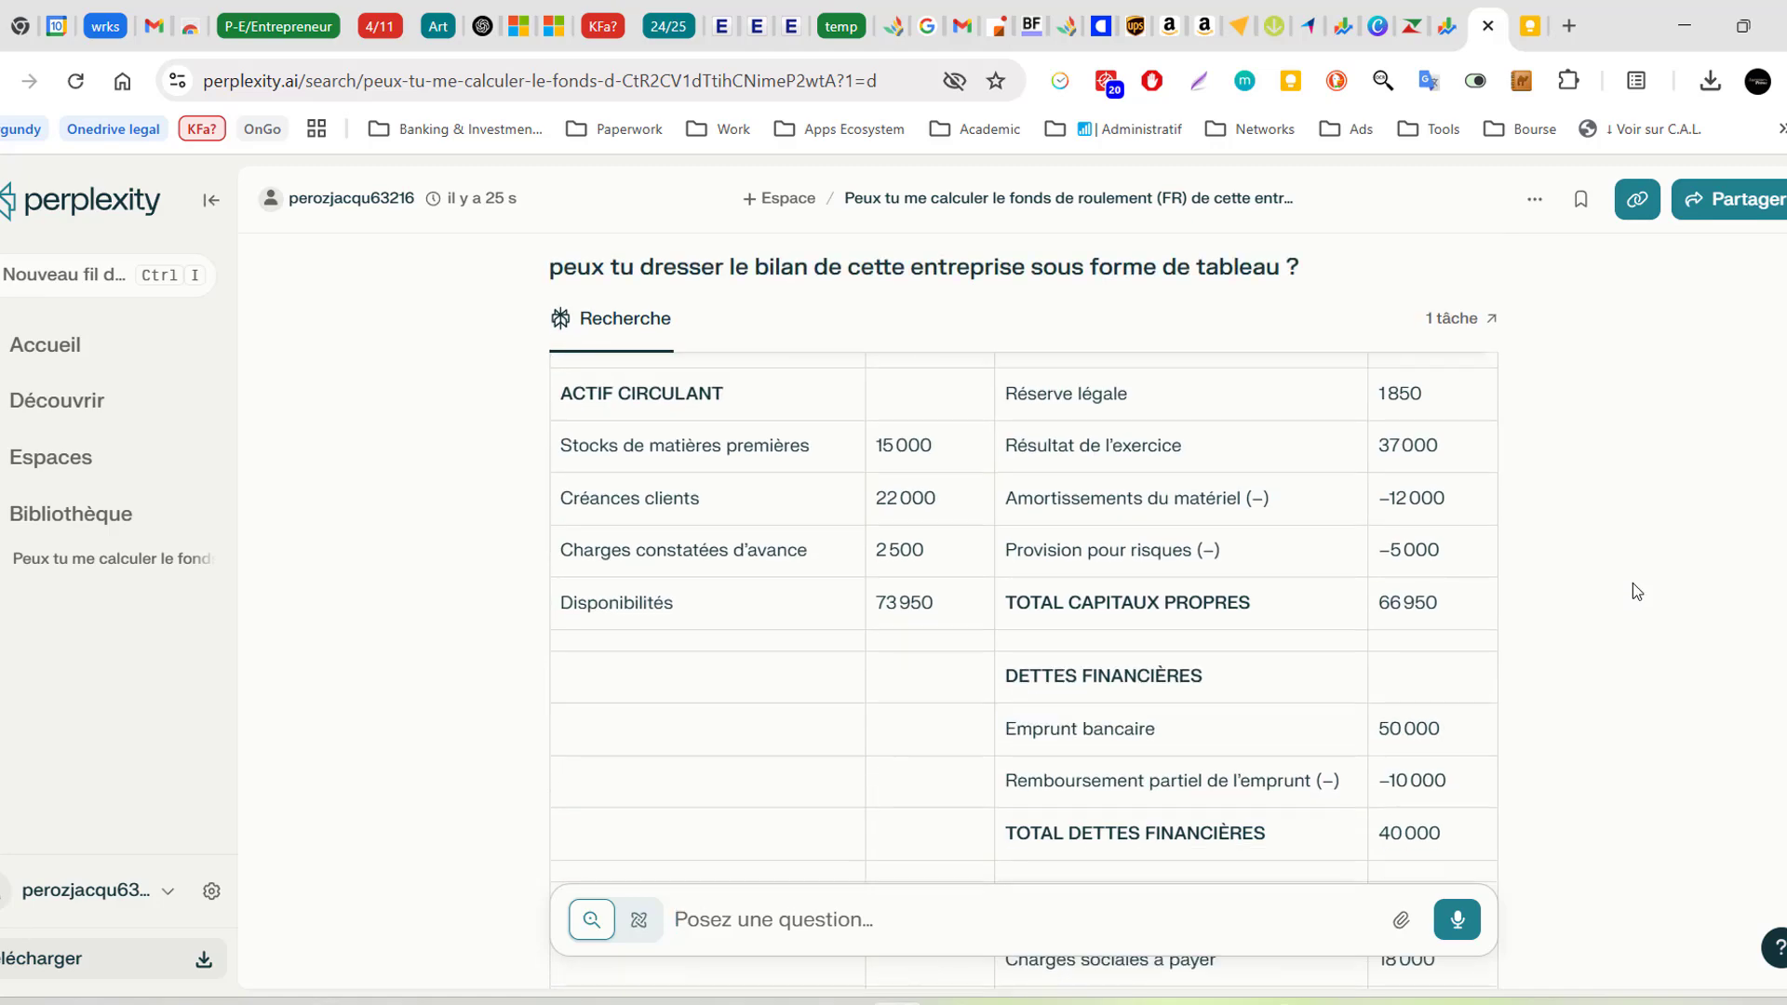
pyautogui.scroll(-5, 1632, 583)
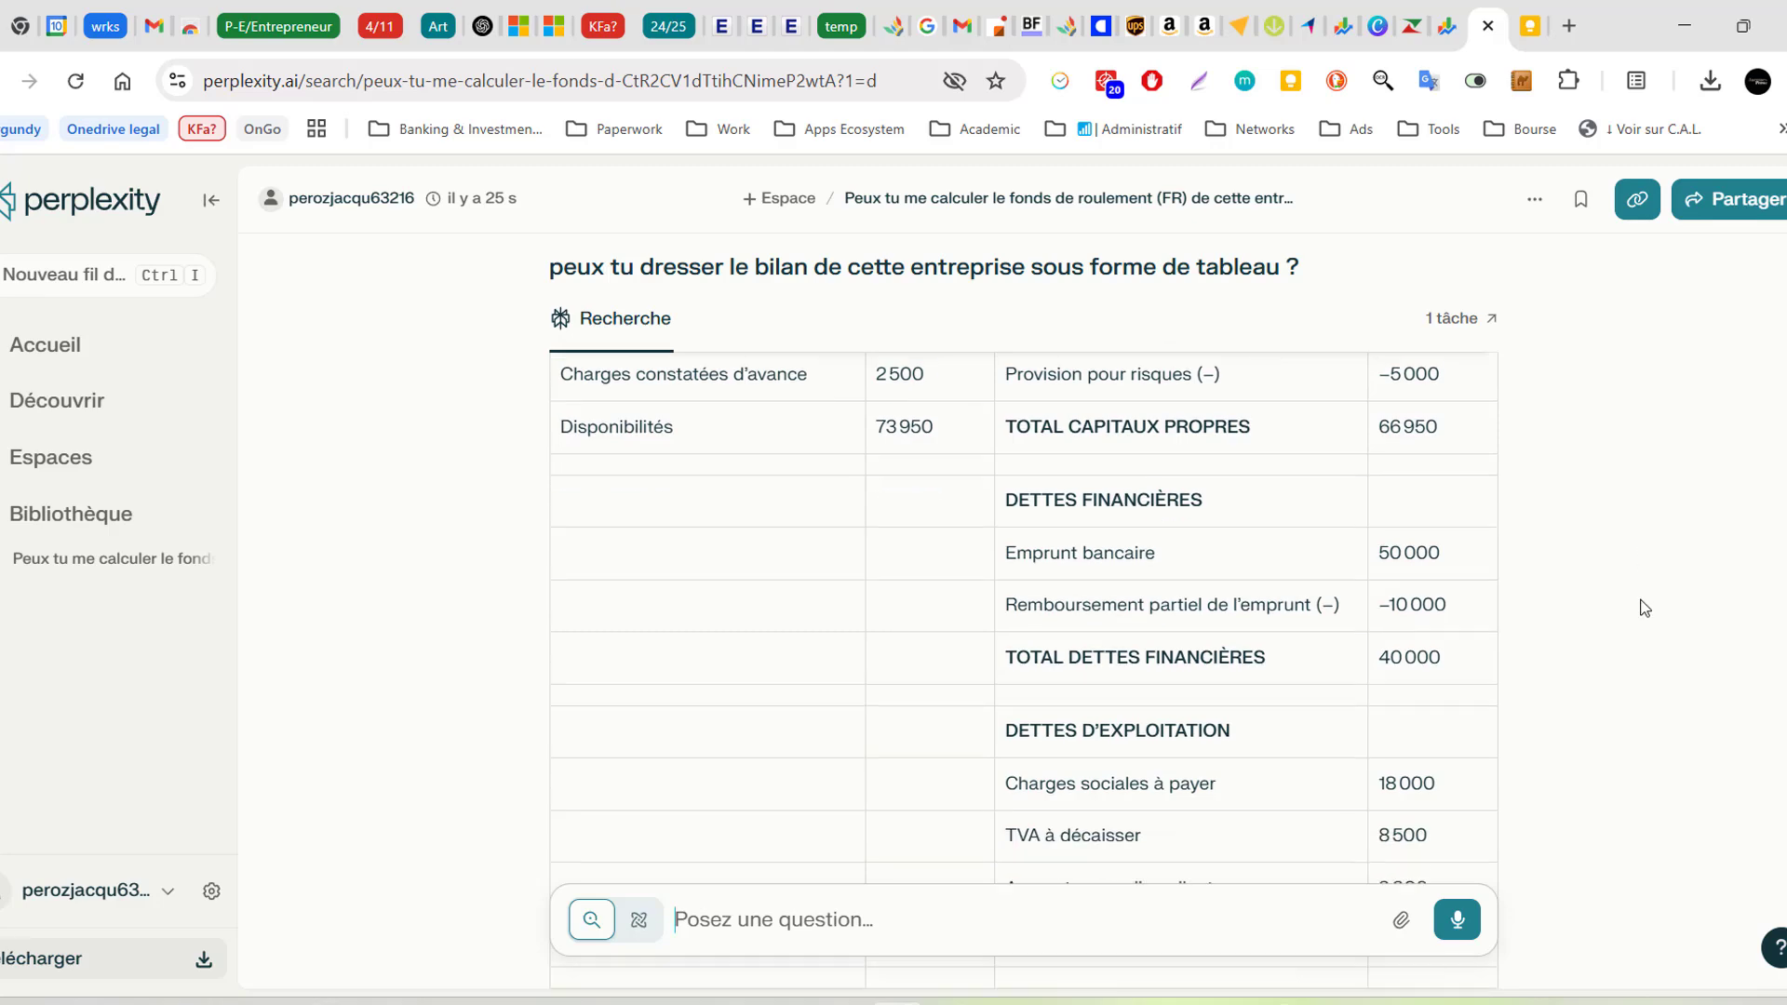
pyautogui.scroll(-4, 1643, 607)
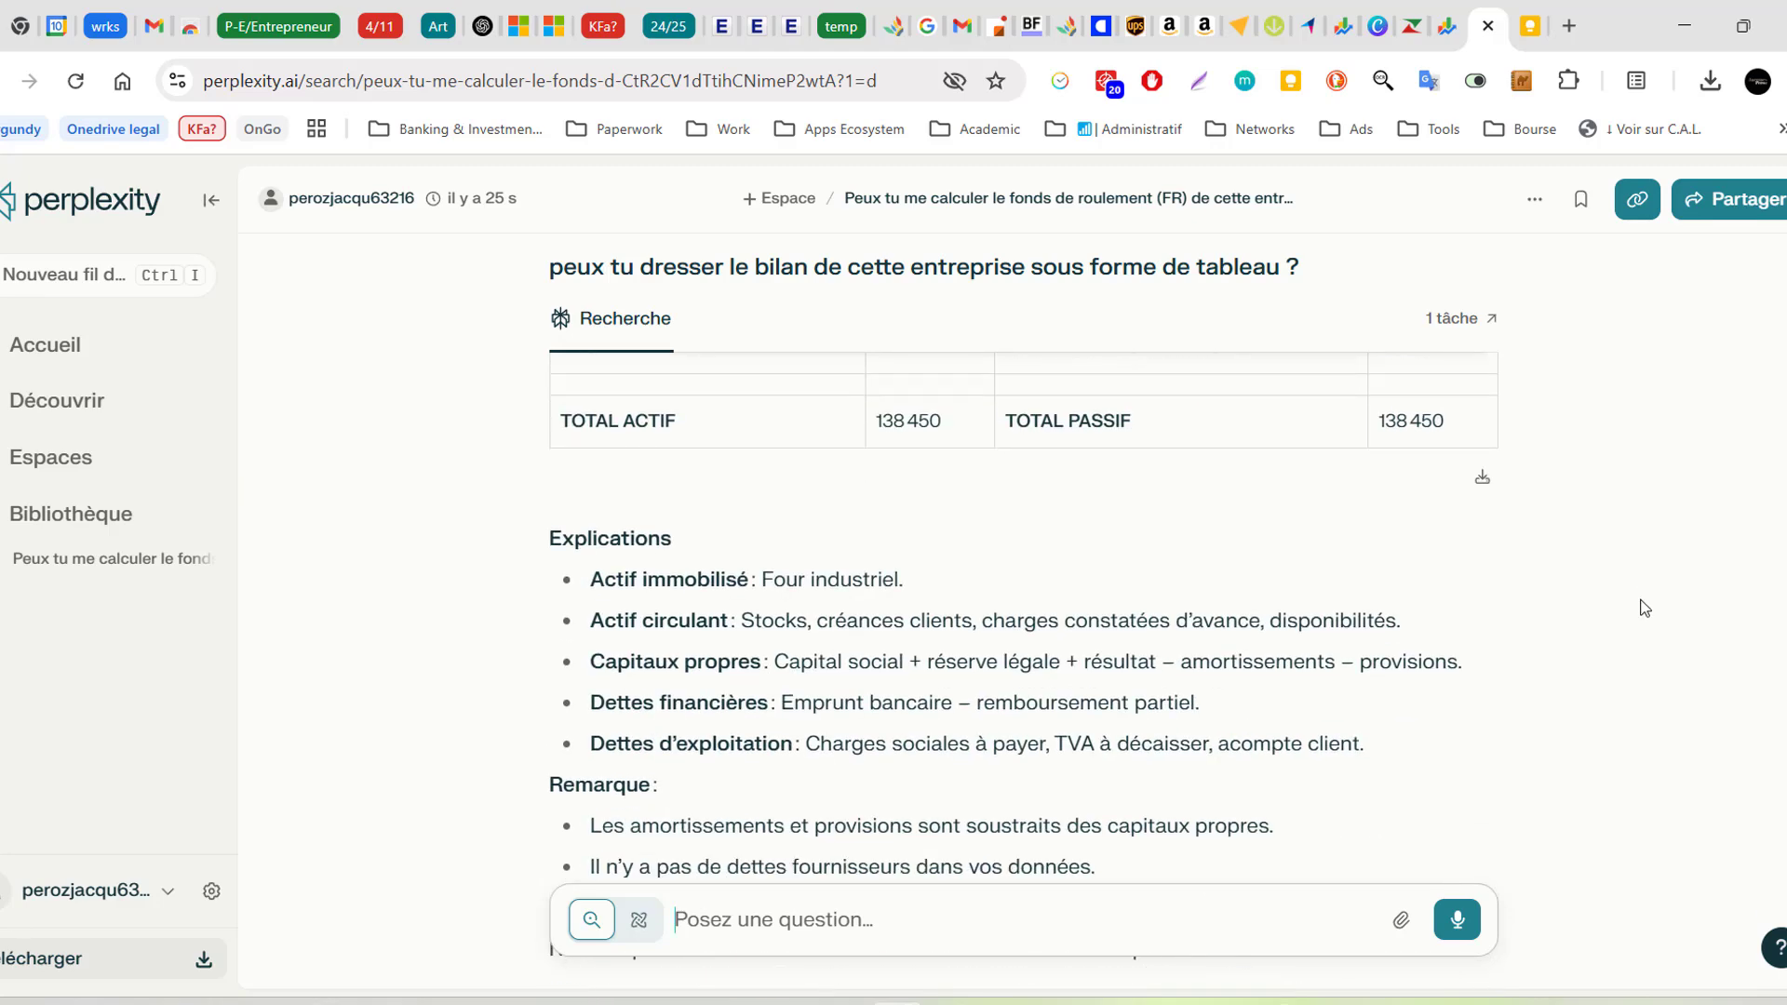
pyautogui.scroll(-1, 1643, 608)
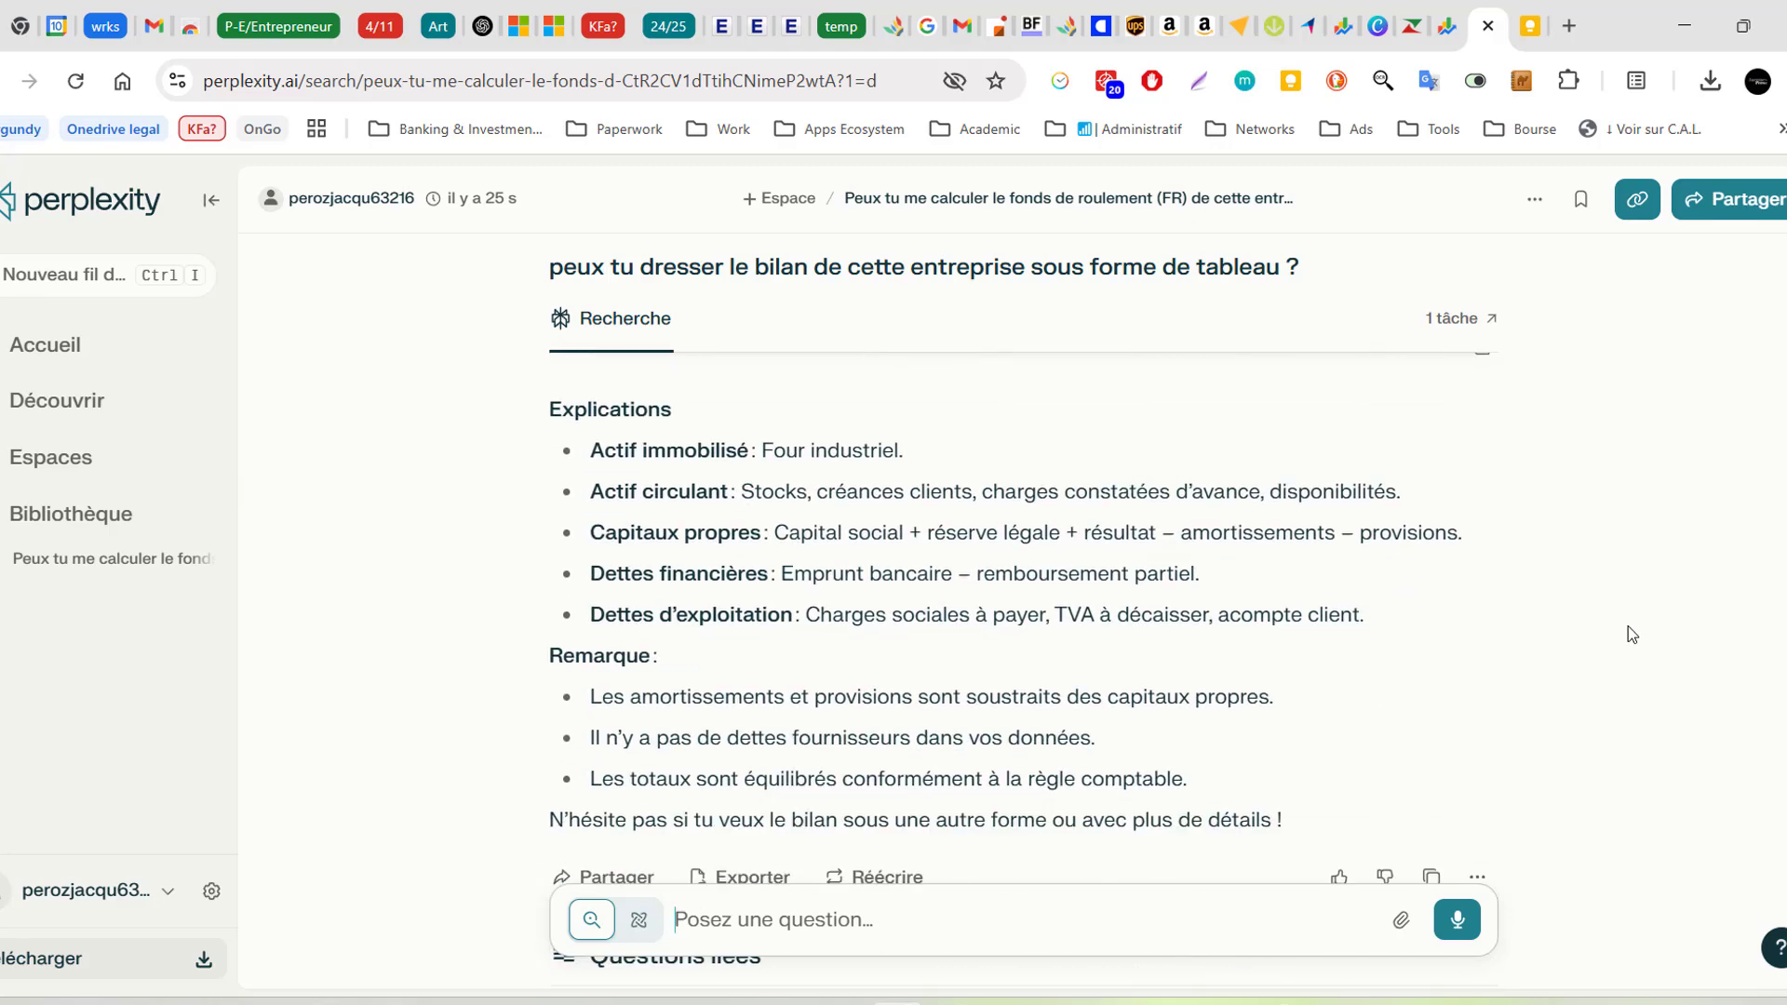
pyautogui.scroll(12, 1628, 629)
pyautogui.scroll(-5, 1631, 633)
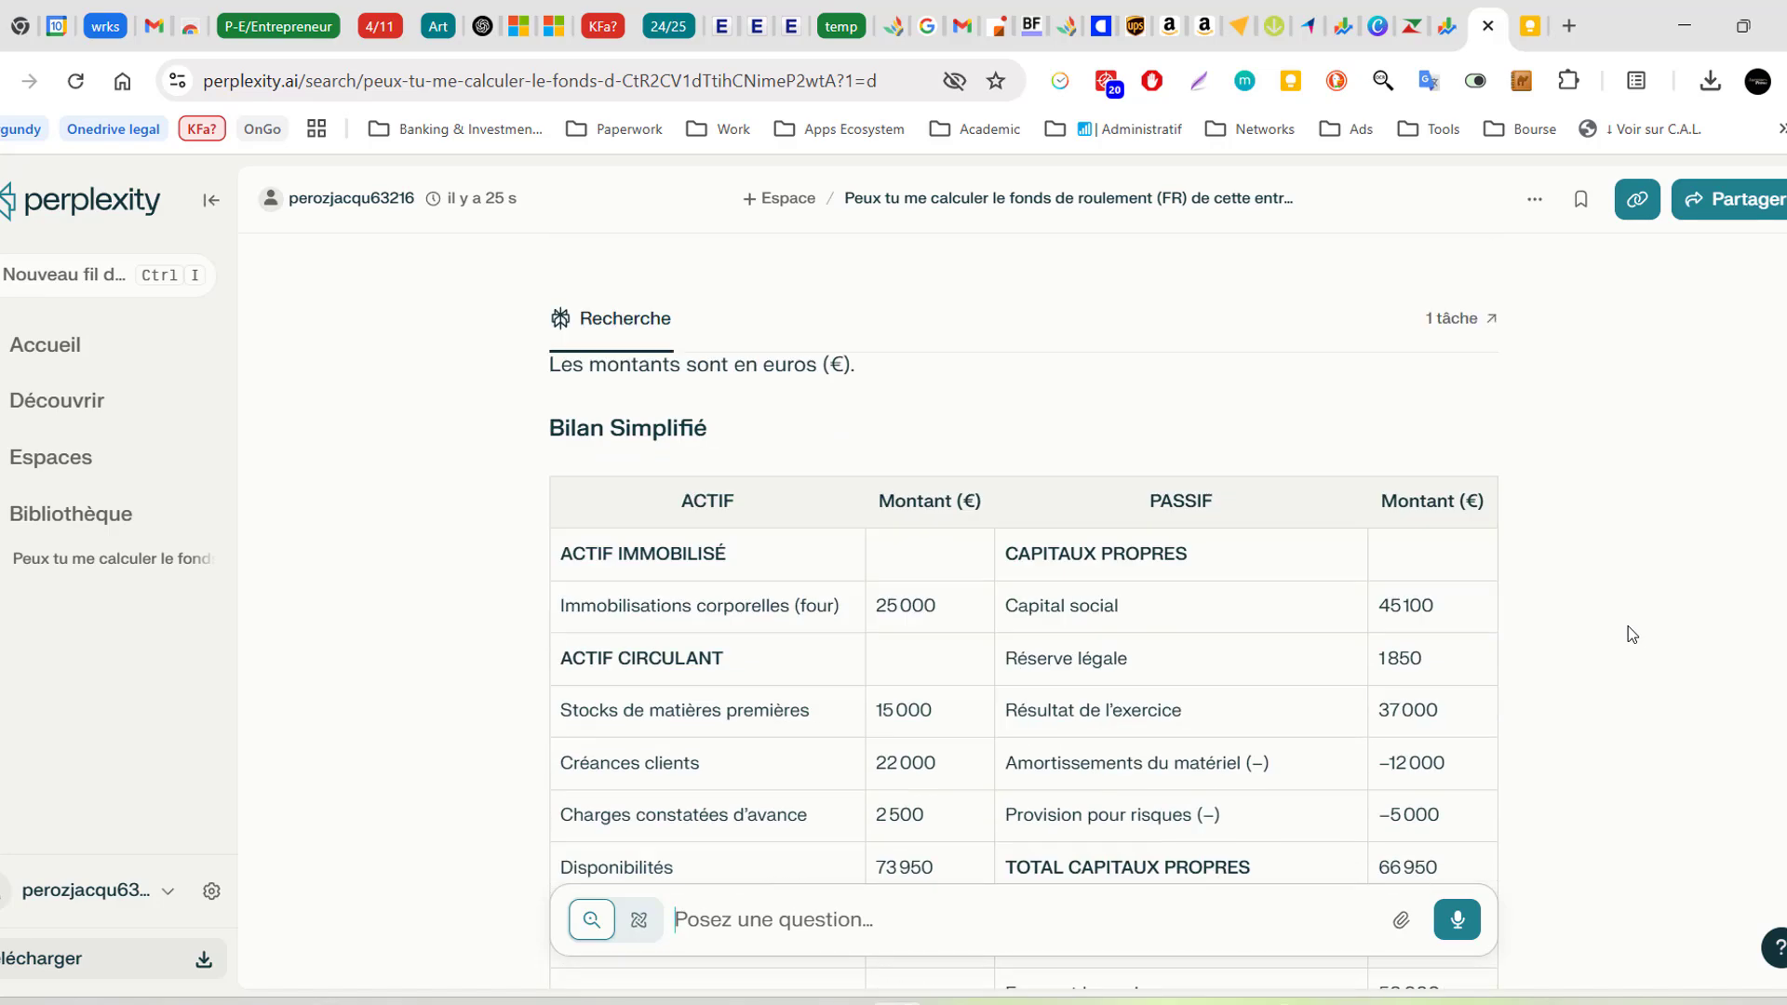
pyautogui.scroll(3, 1631, 633)
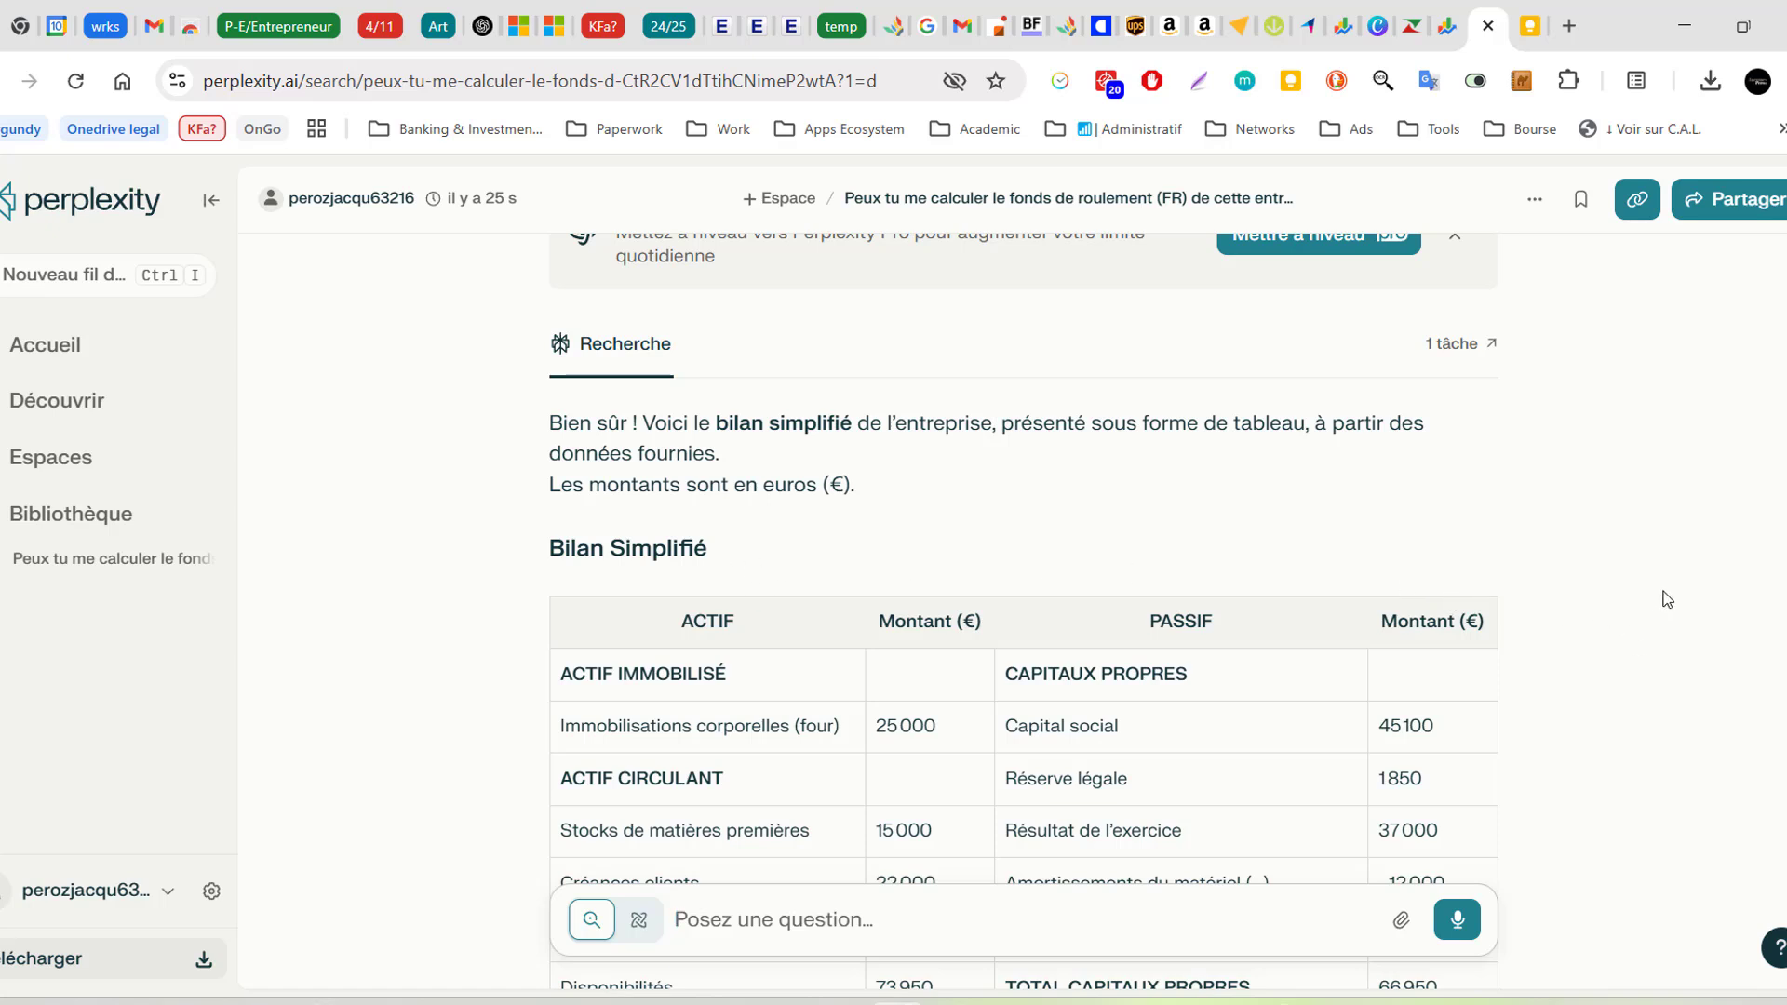
pyautogui.scroll(-3, 1661, 600)
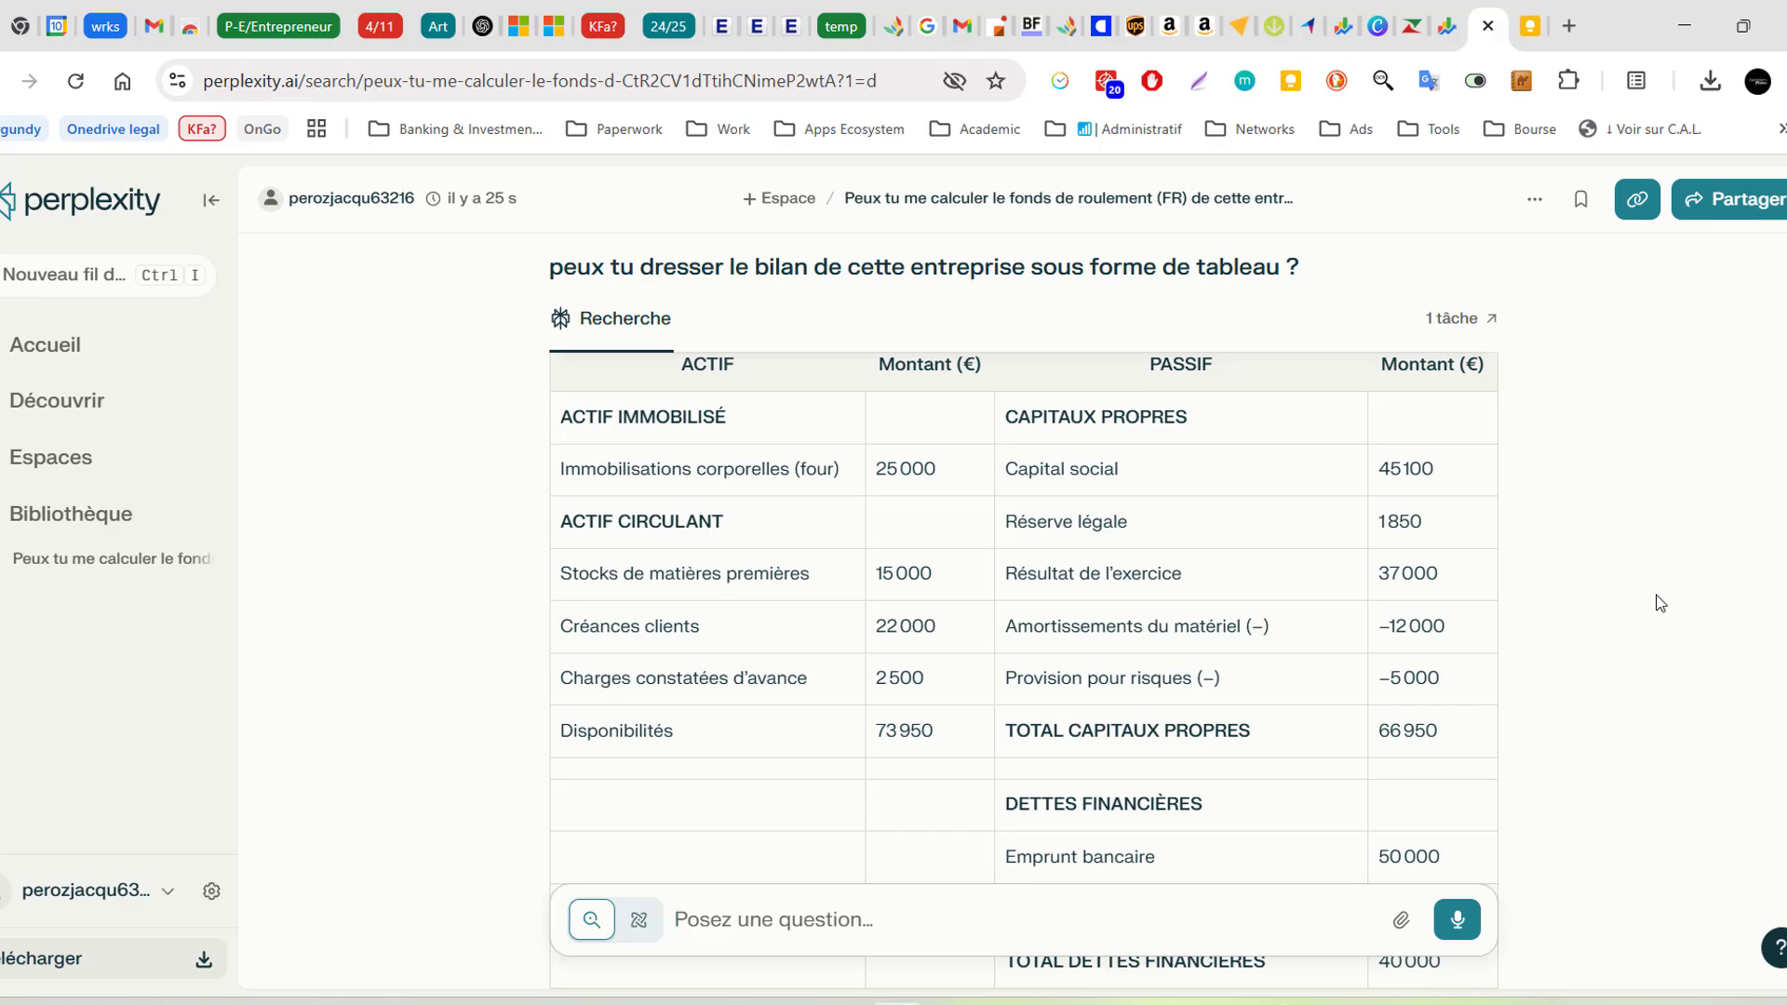
pyautogui.scroll(-4, 1661, 602)
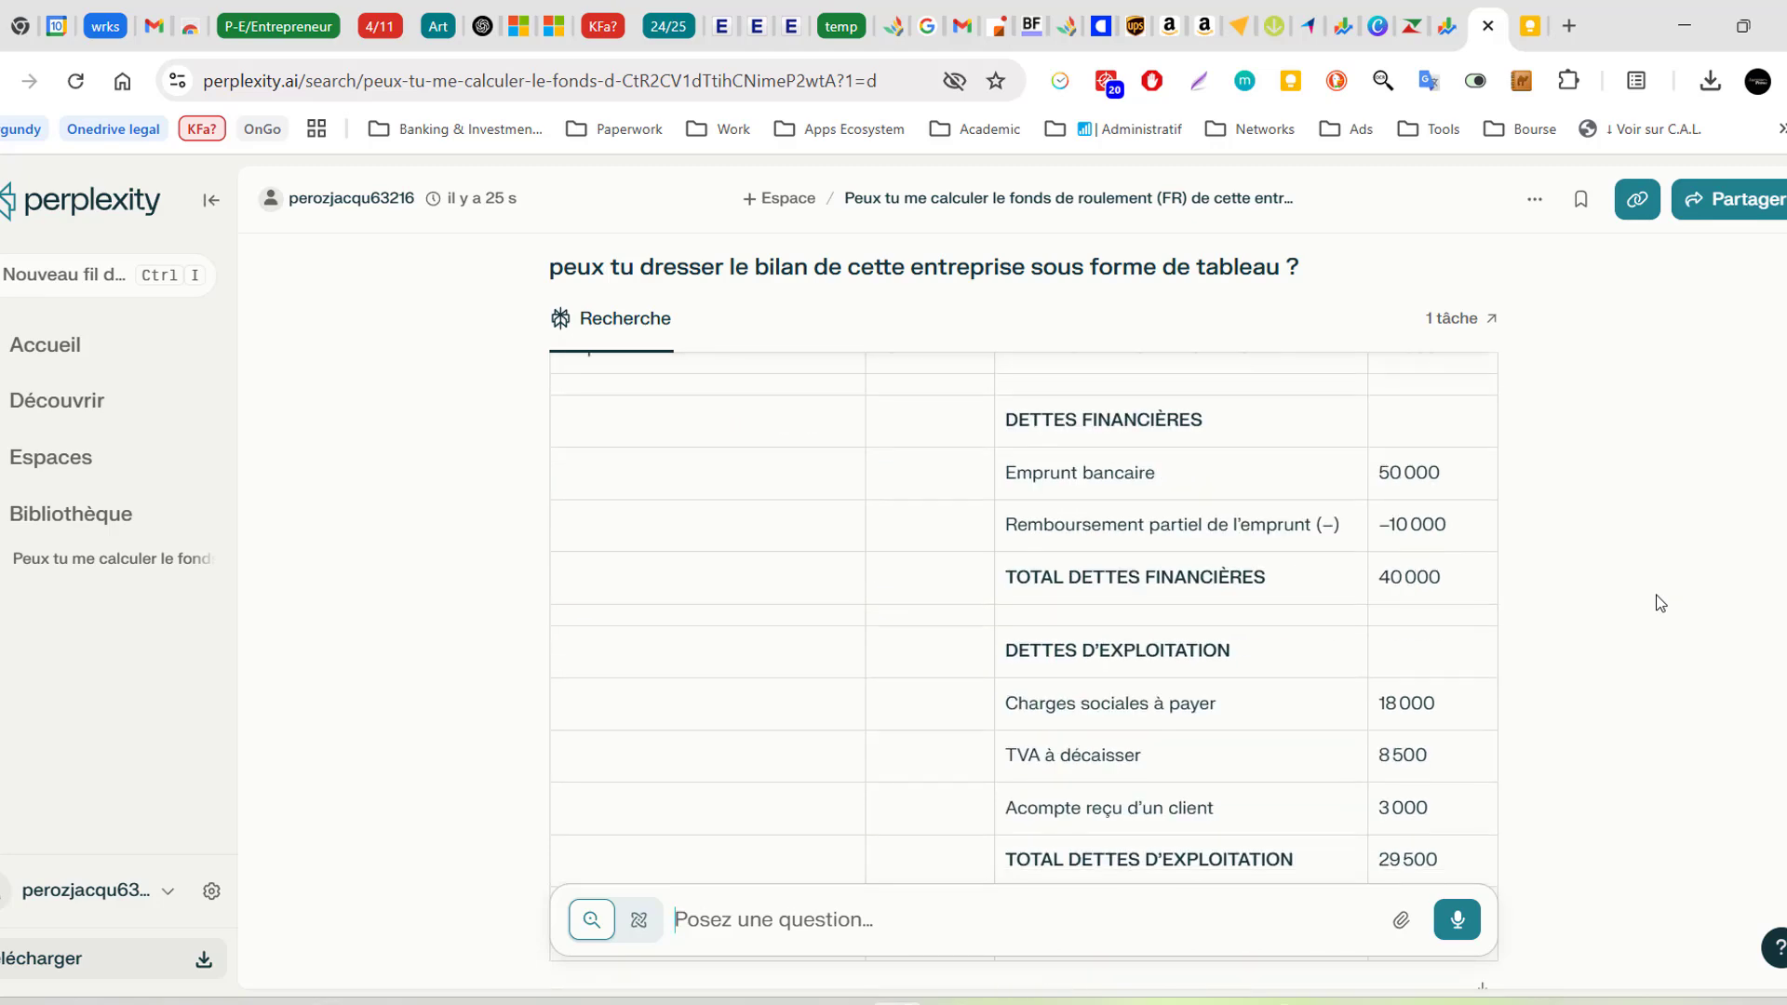
pyautogui.scroll(-4, 1628, 595)
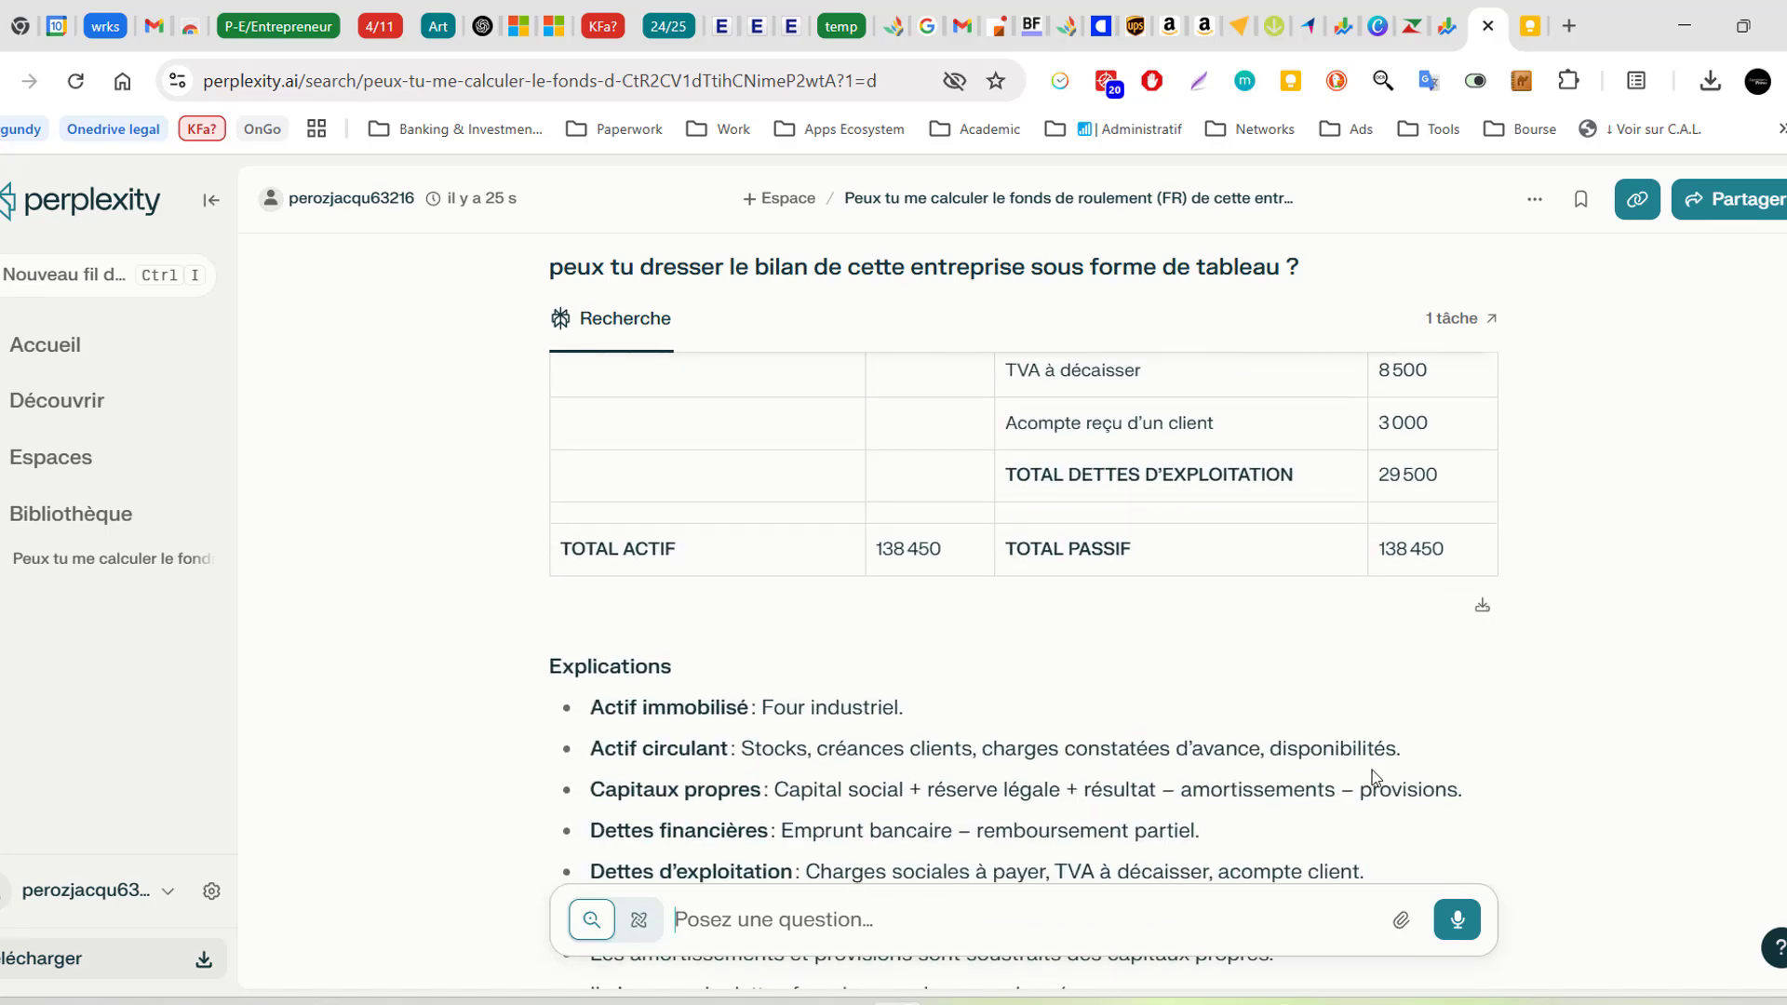
# Ask the follow-up question "Peux tu calculer la capacité d'autofinancement ?" in the same thread
pyautogui.write('Peux')
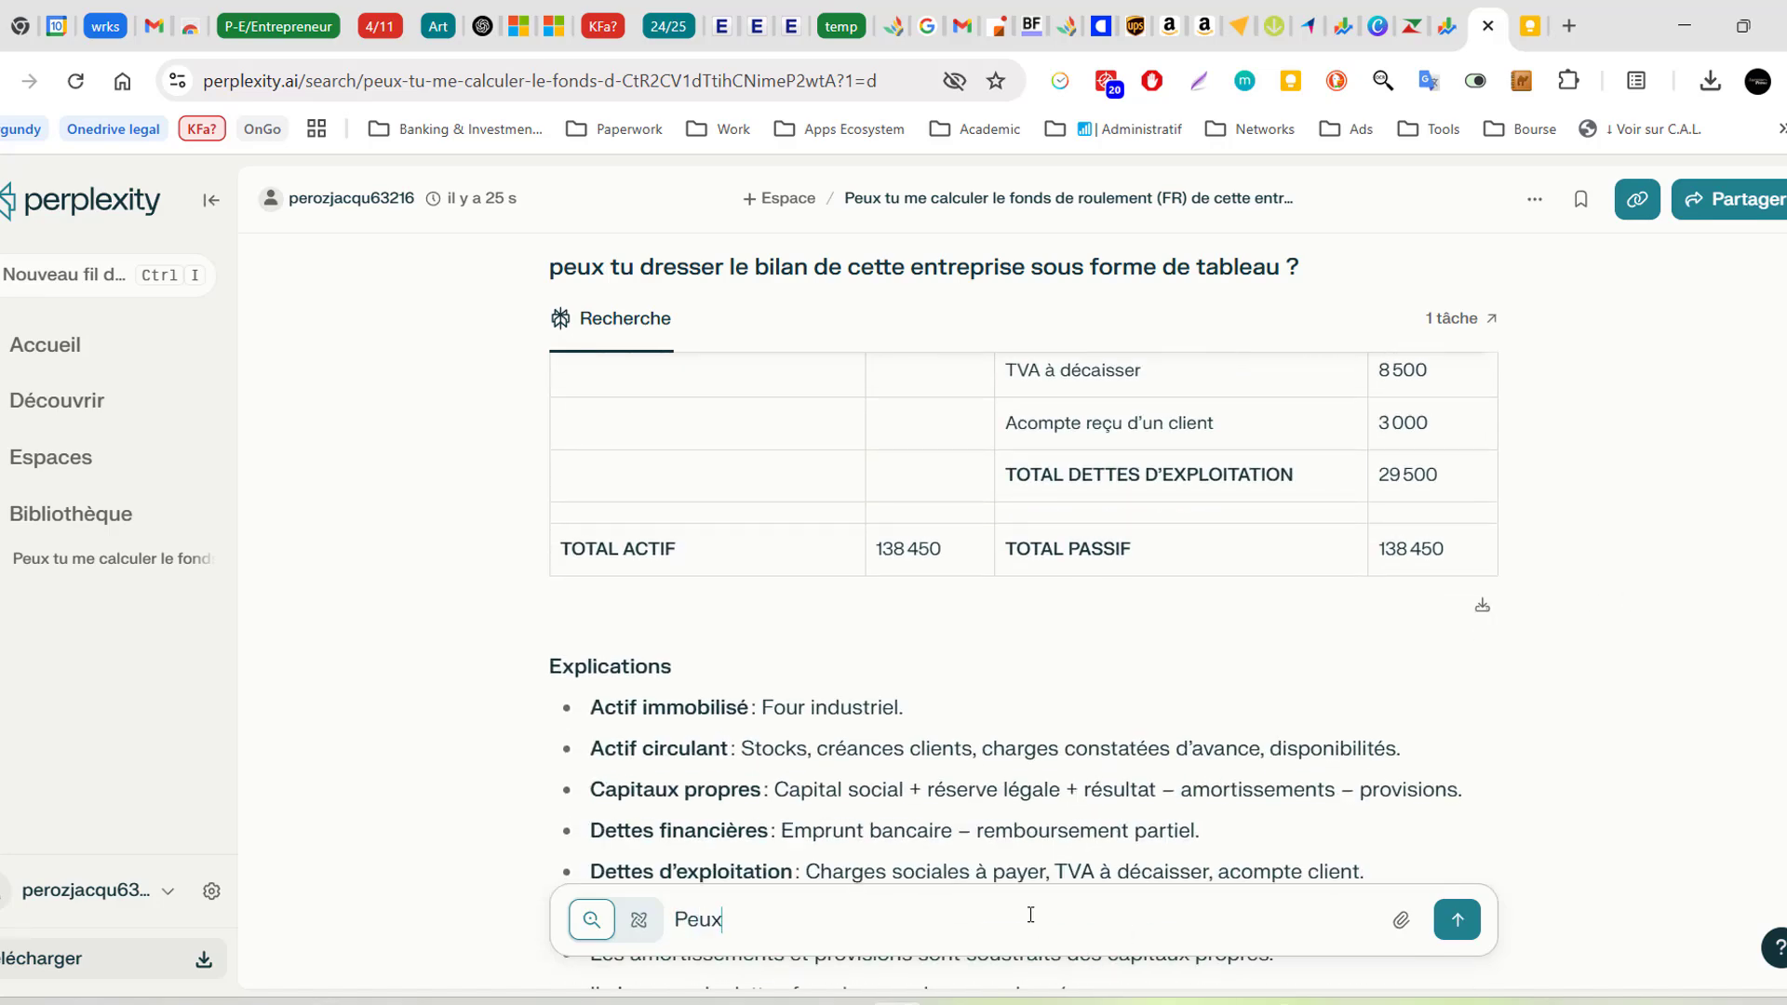
pyautogui.write(' tu calculer la capacité')
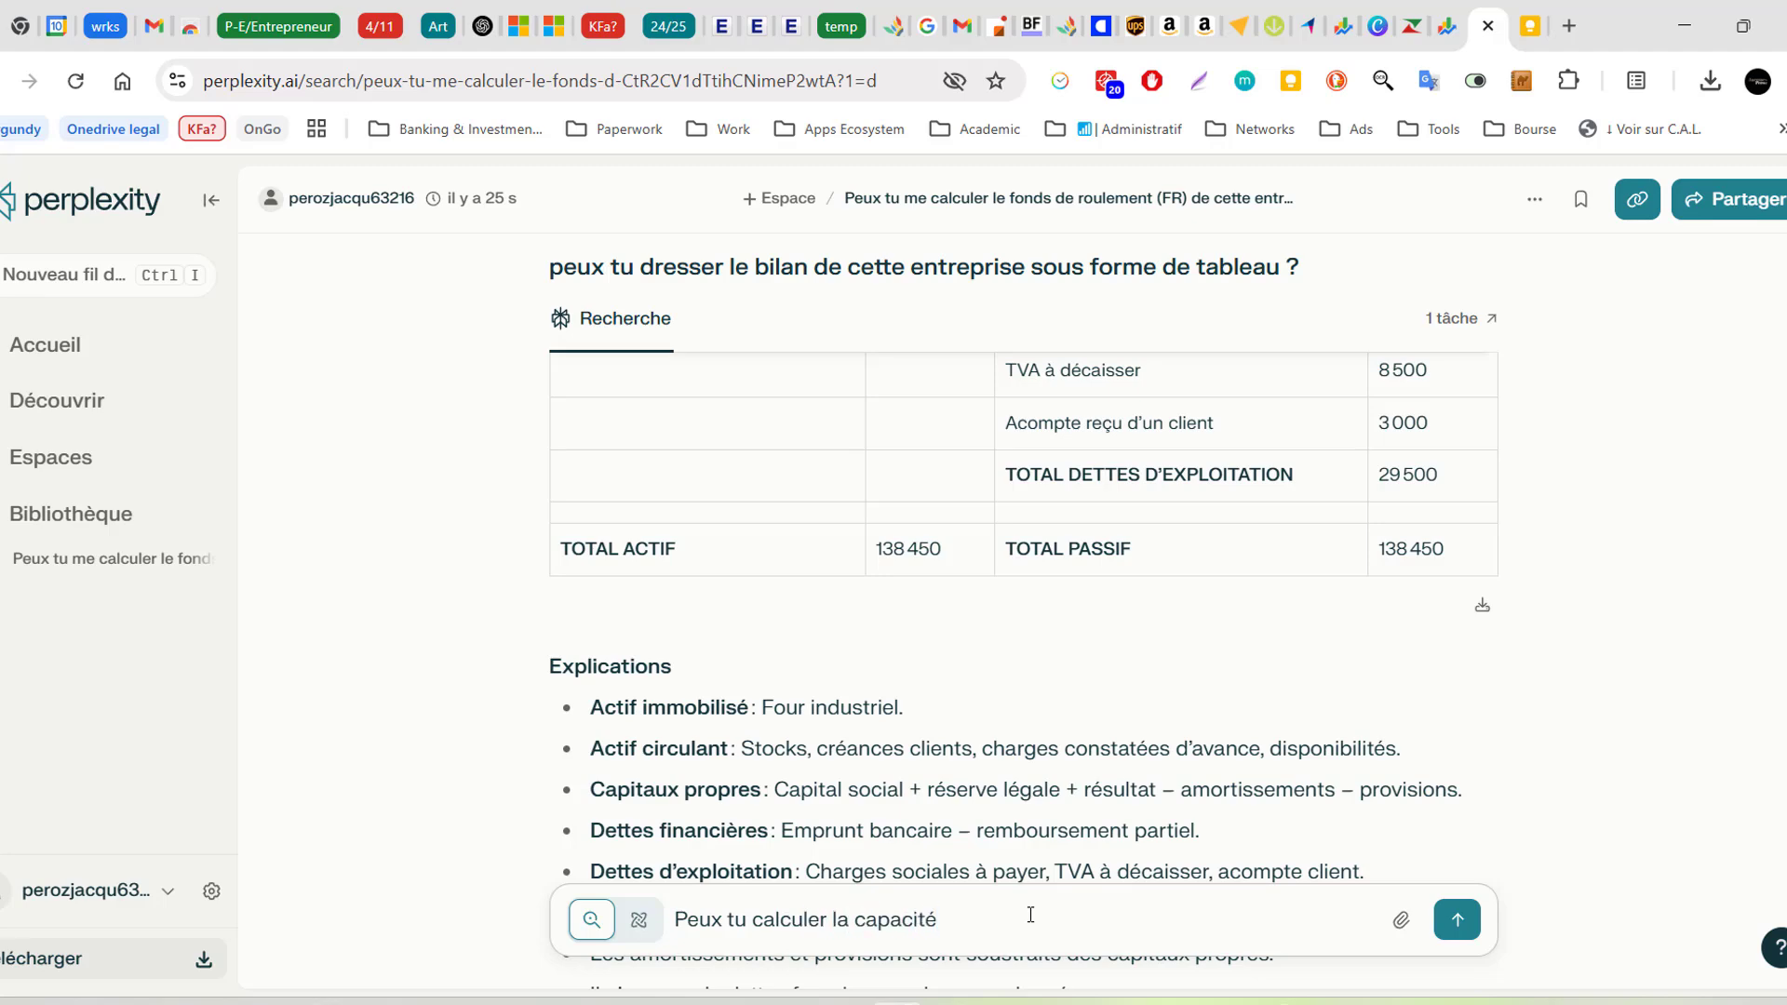
pyautogui.write(" d'autofinancement")
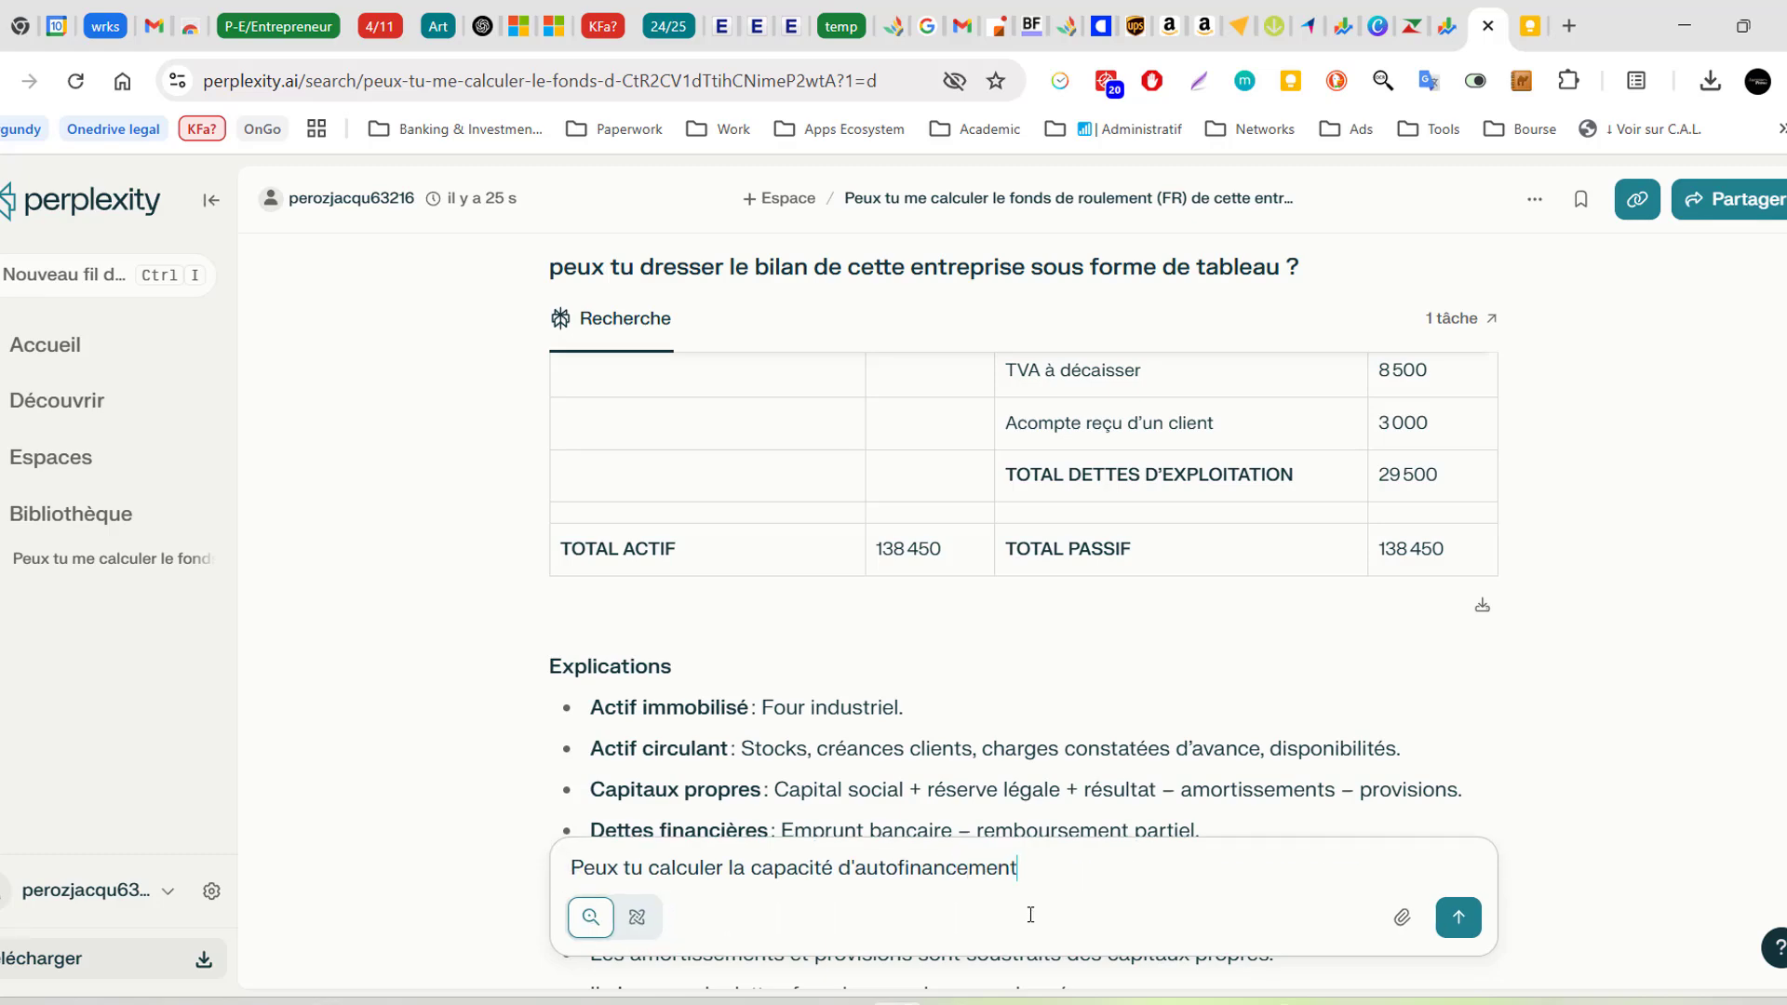
pyautogui.write(' ?')
pyautogui.press('Return')
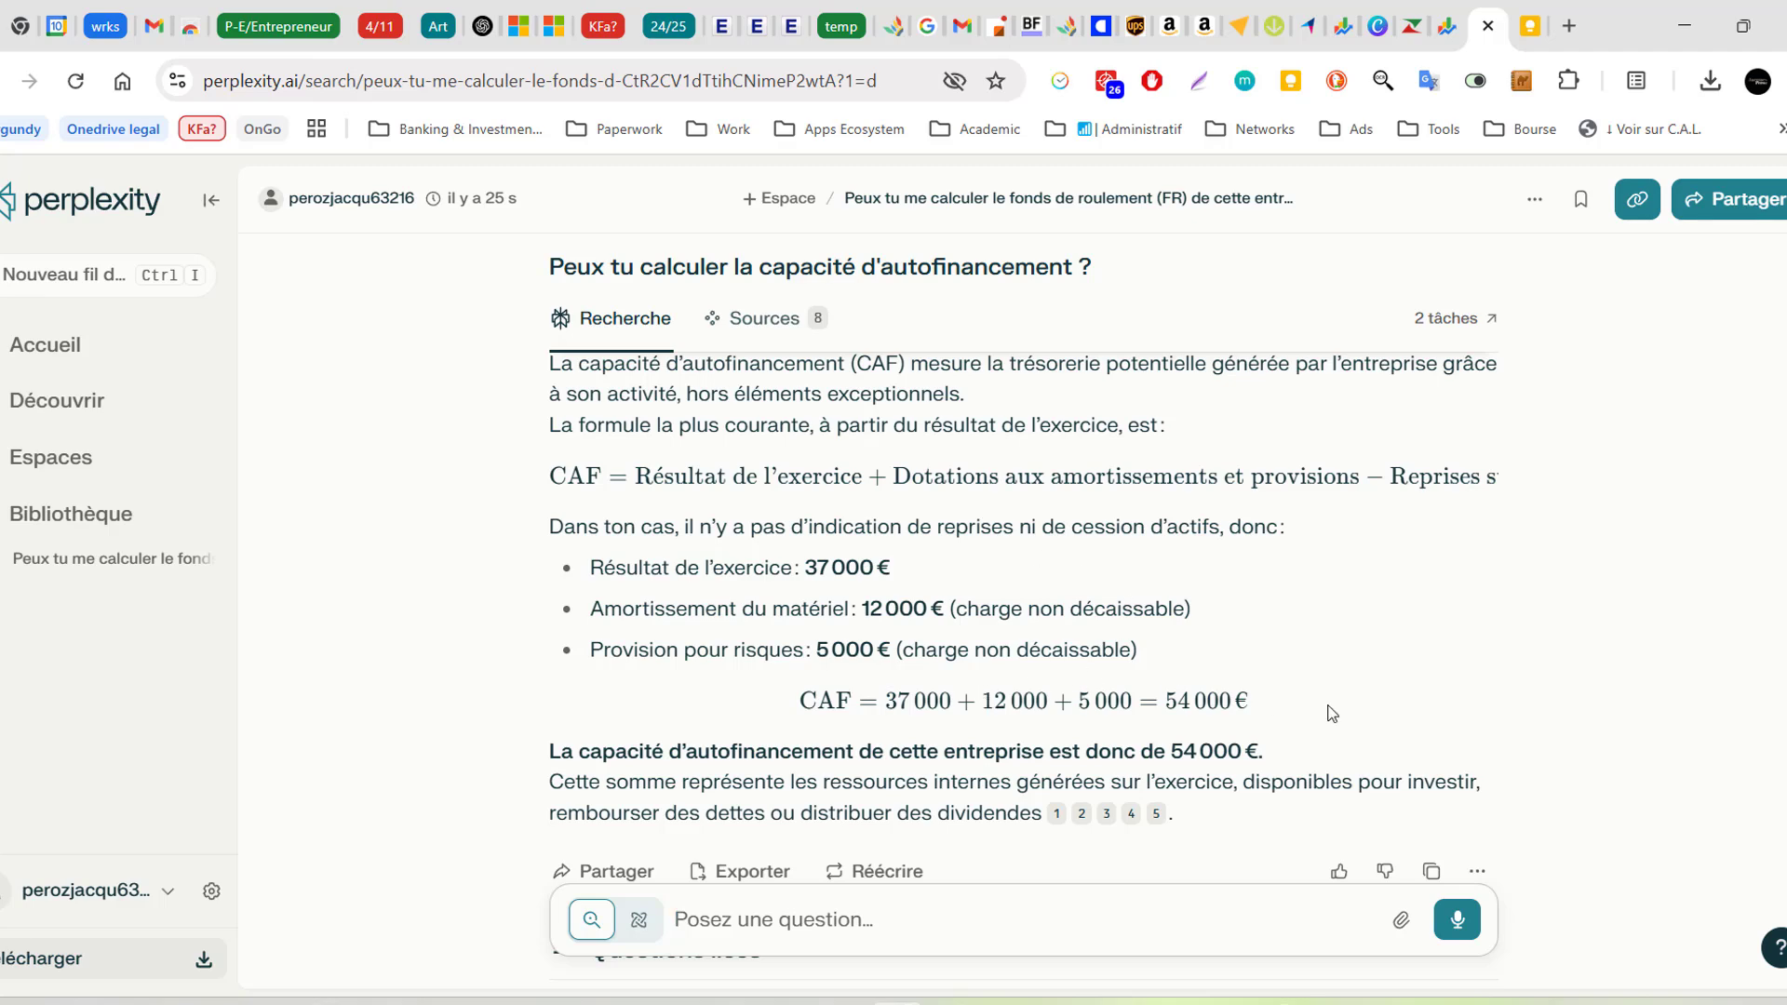
# Examine the self-financing capacity answer, including its formula, the components used, the conclusion and the related questions
pyautogui.scroll(-3, 1626, 701)
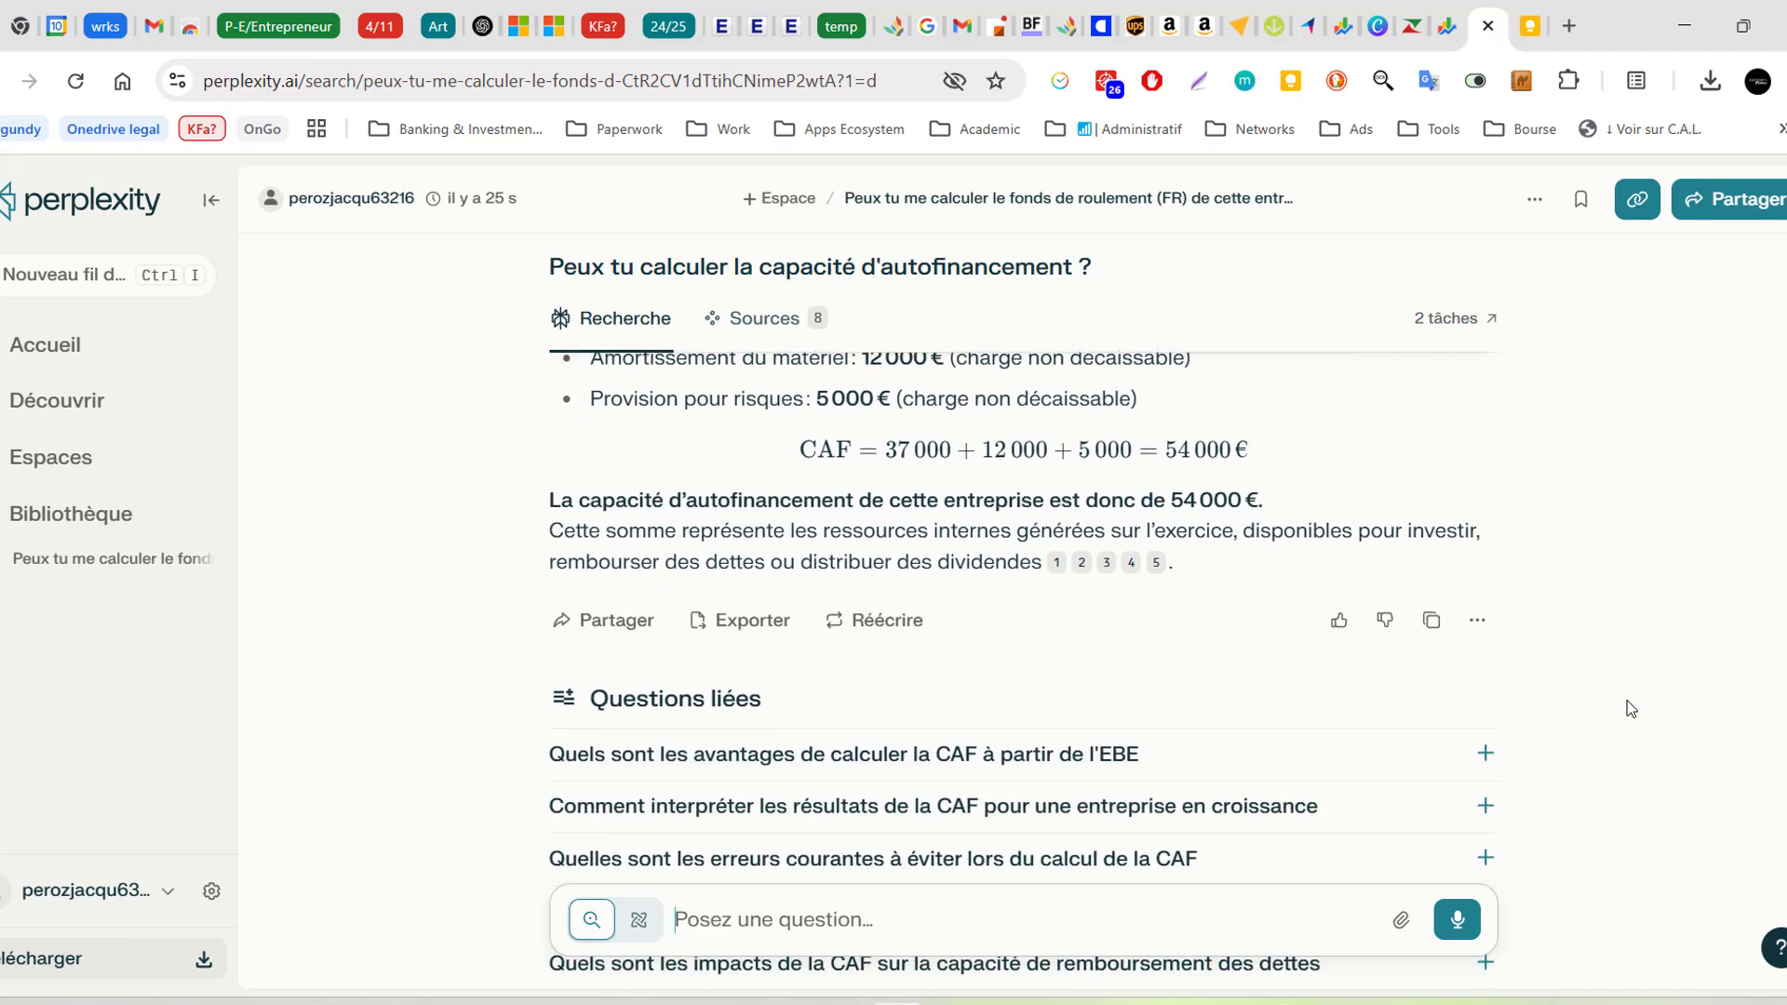
pyautogui.scroll(1, 1627, 699)
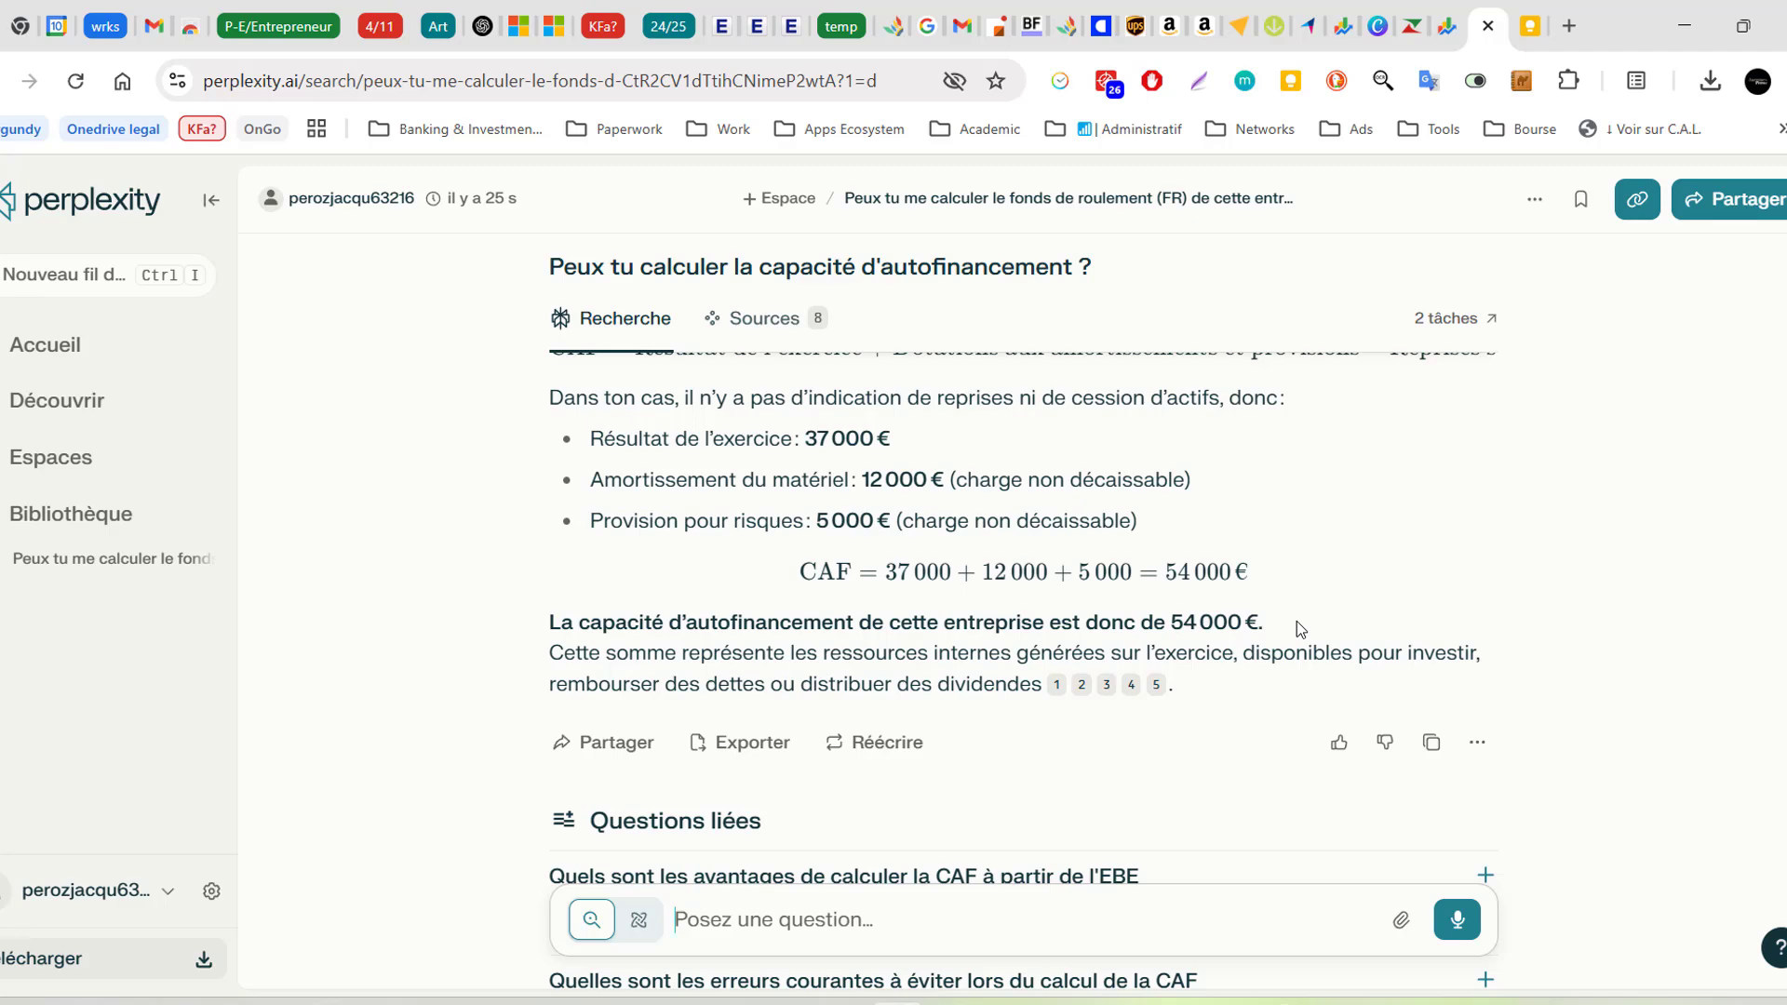
pyautogui.scroll(3, 1642, 619)
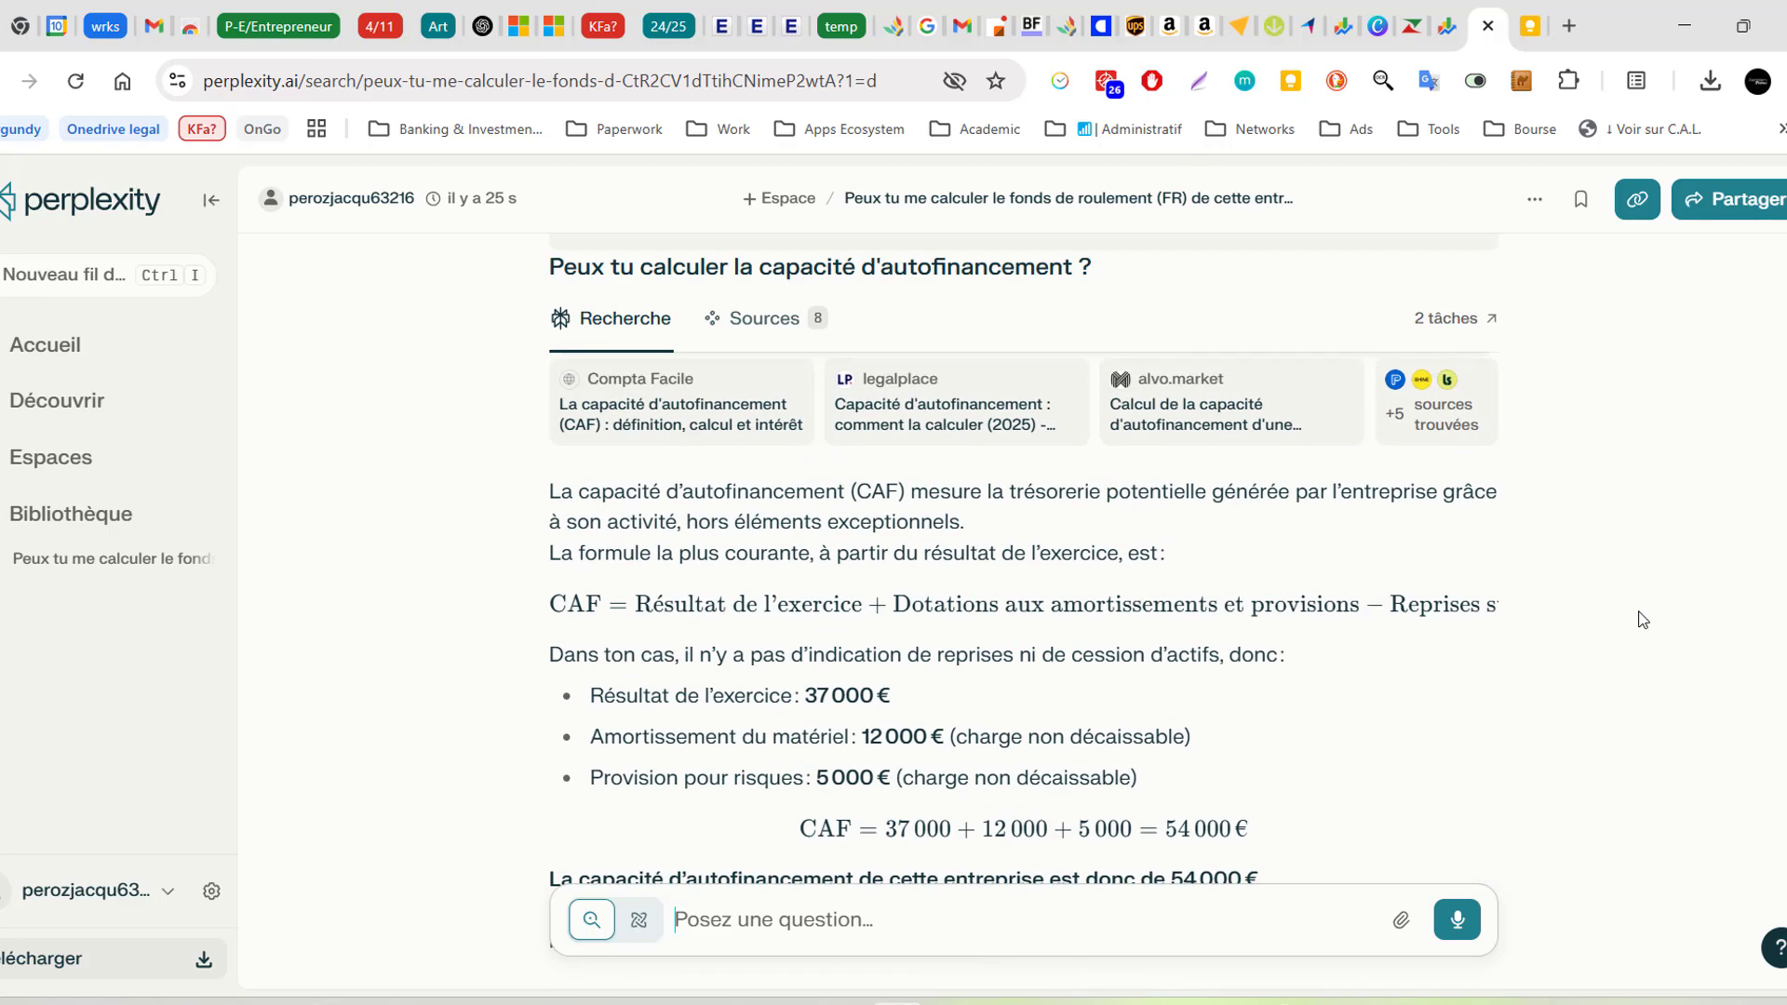
pyautogui.scroll(-3, 1616, 744)
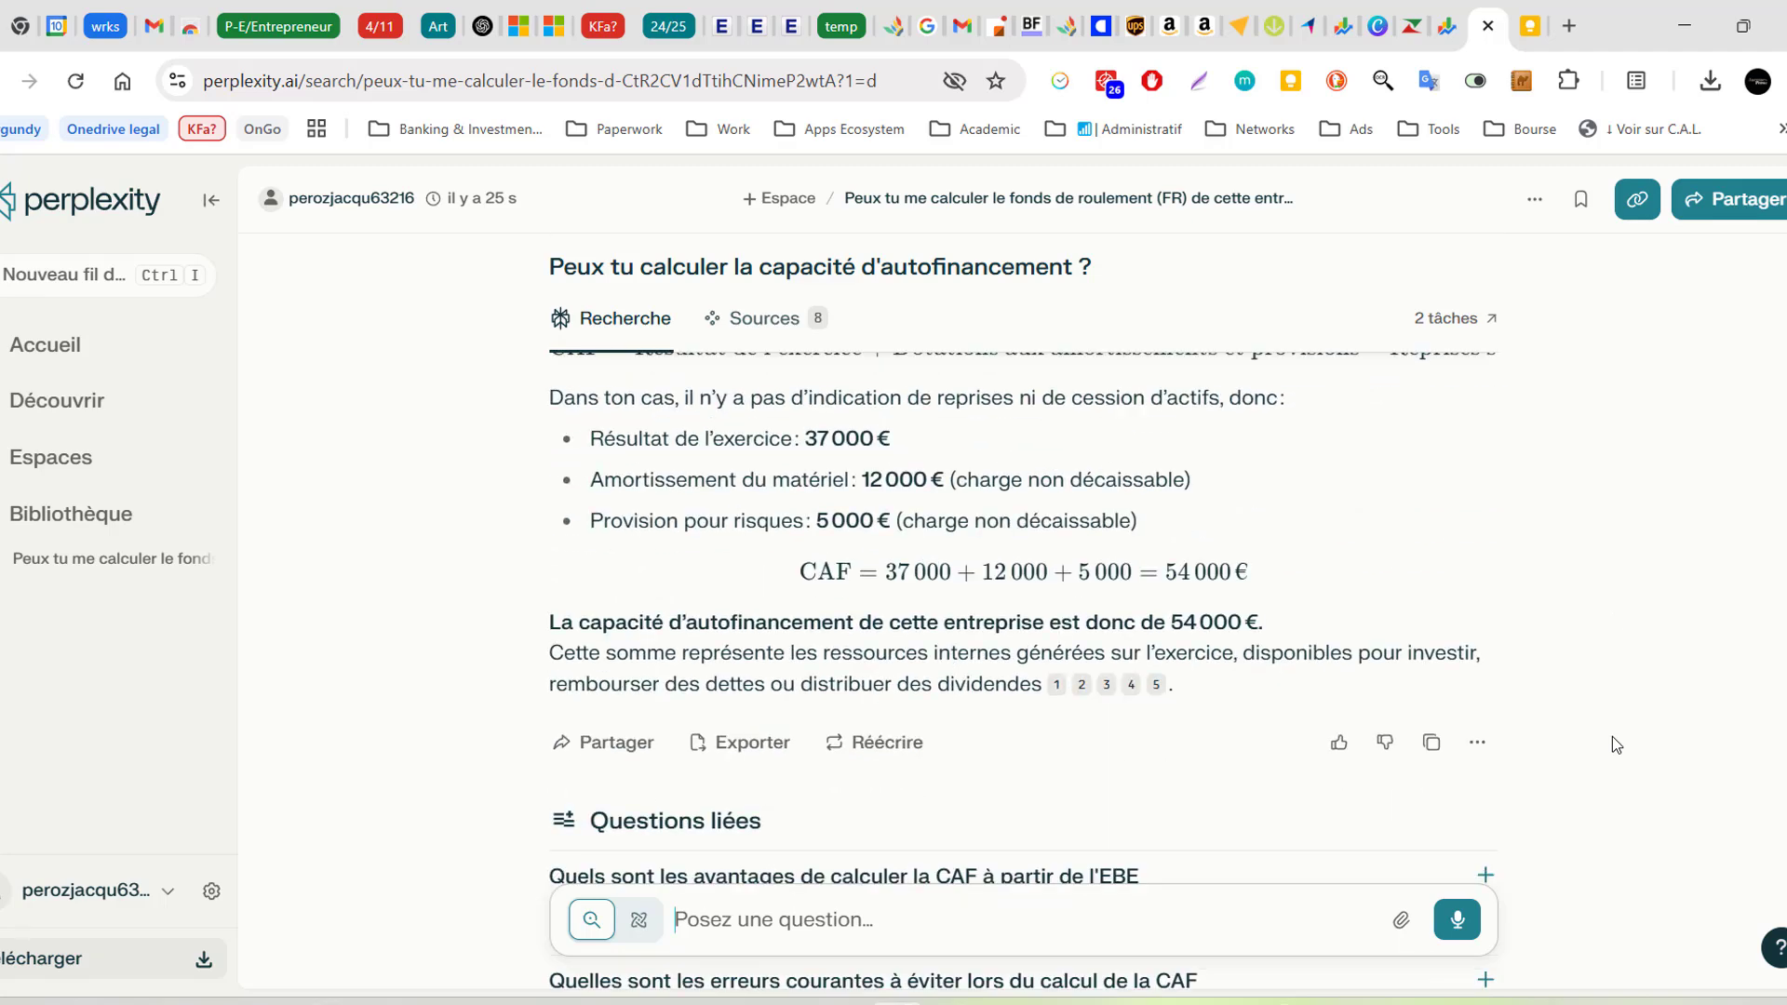
pyautogui.scroll(-1, 1615, 745)
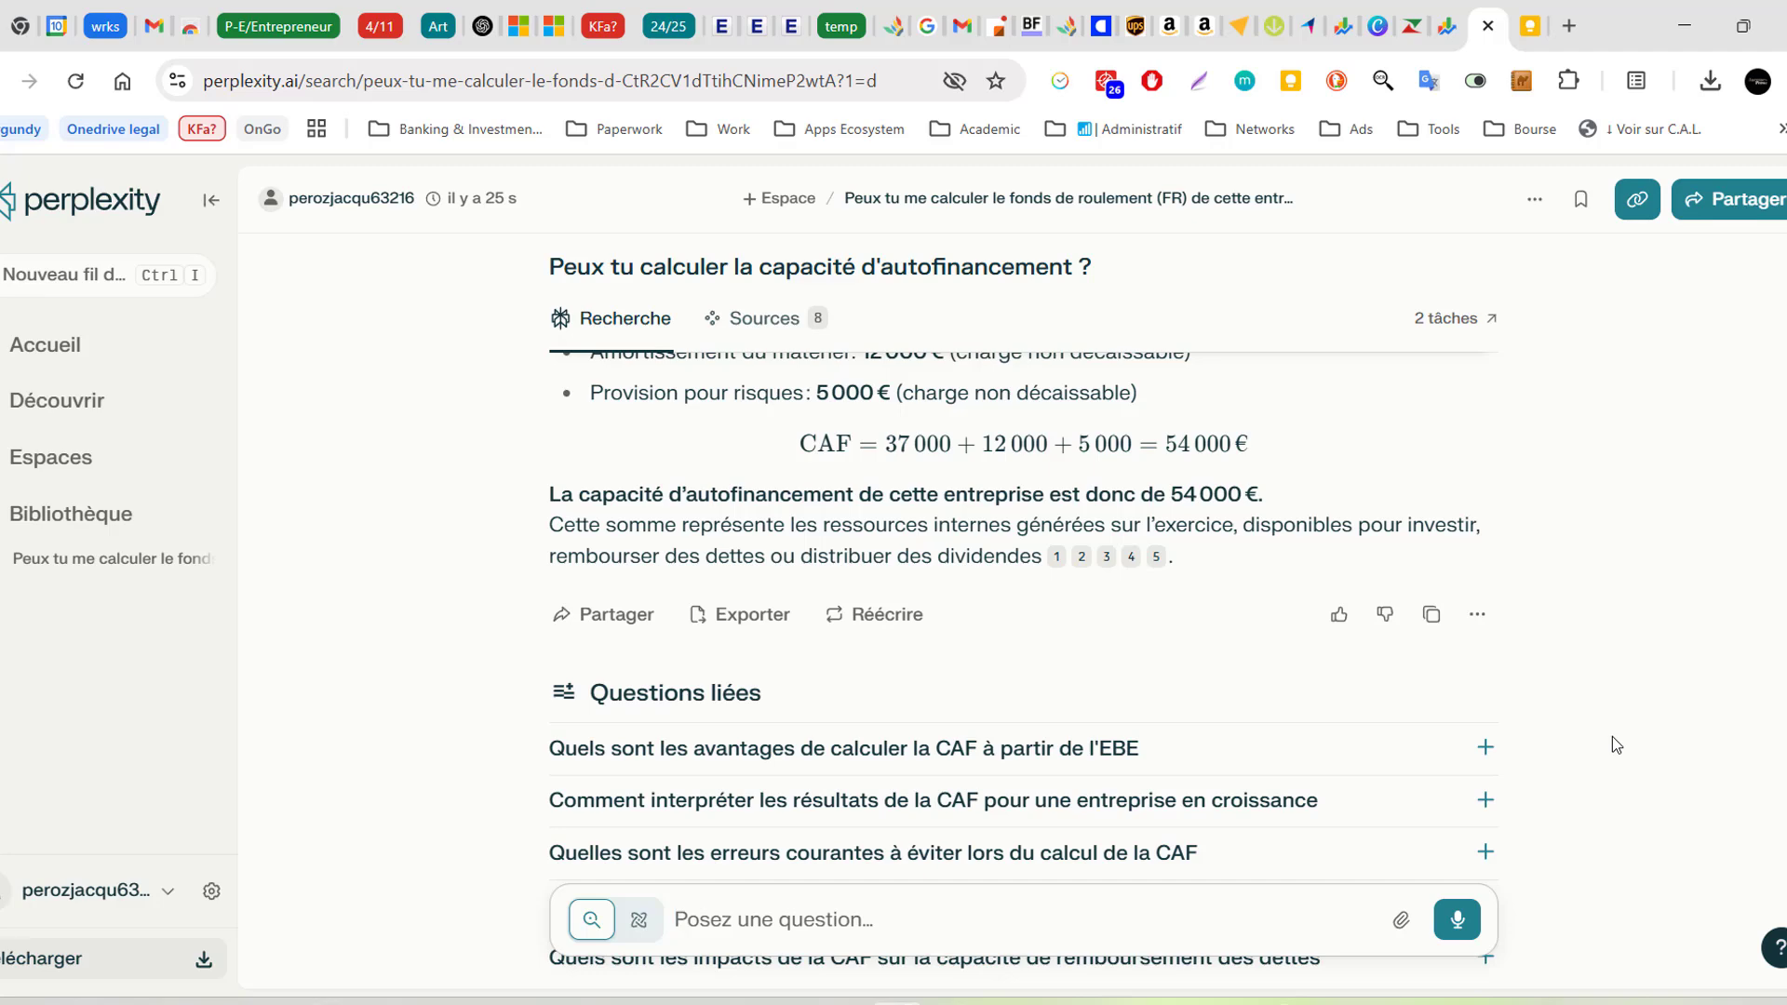
pyautogui.scroll(1, 1616, 745)
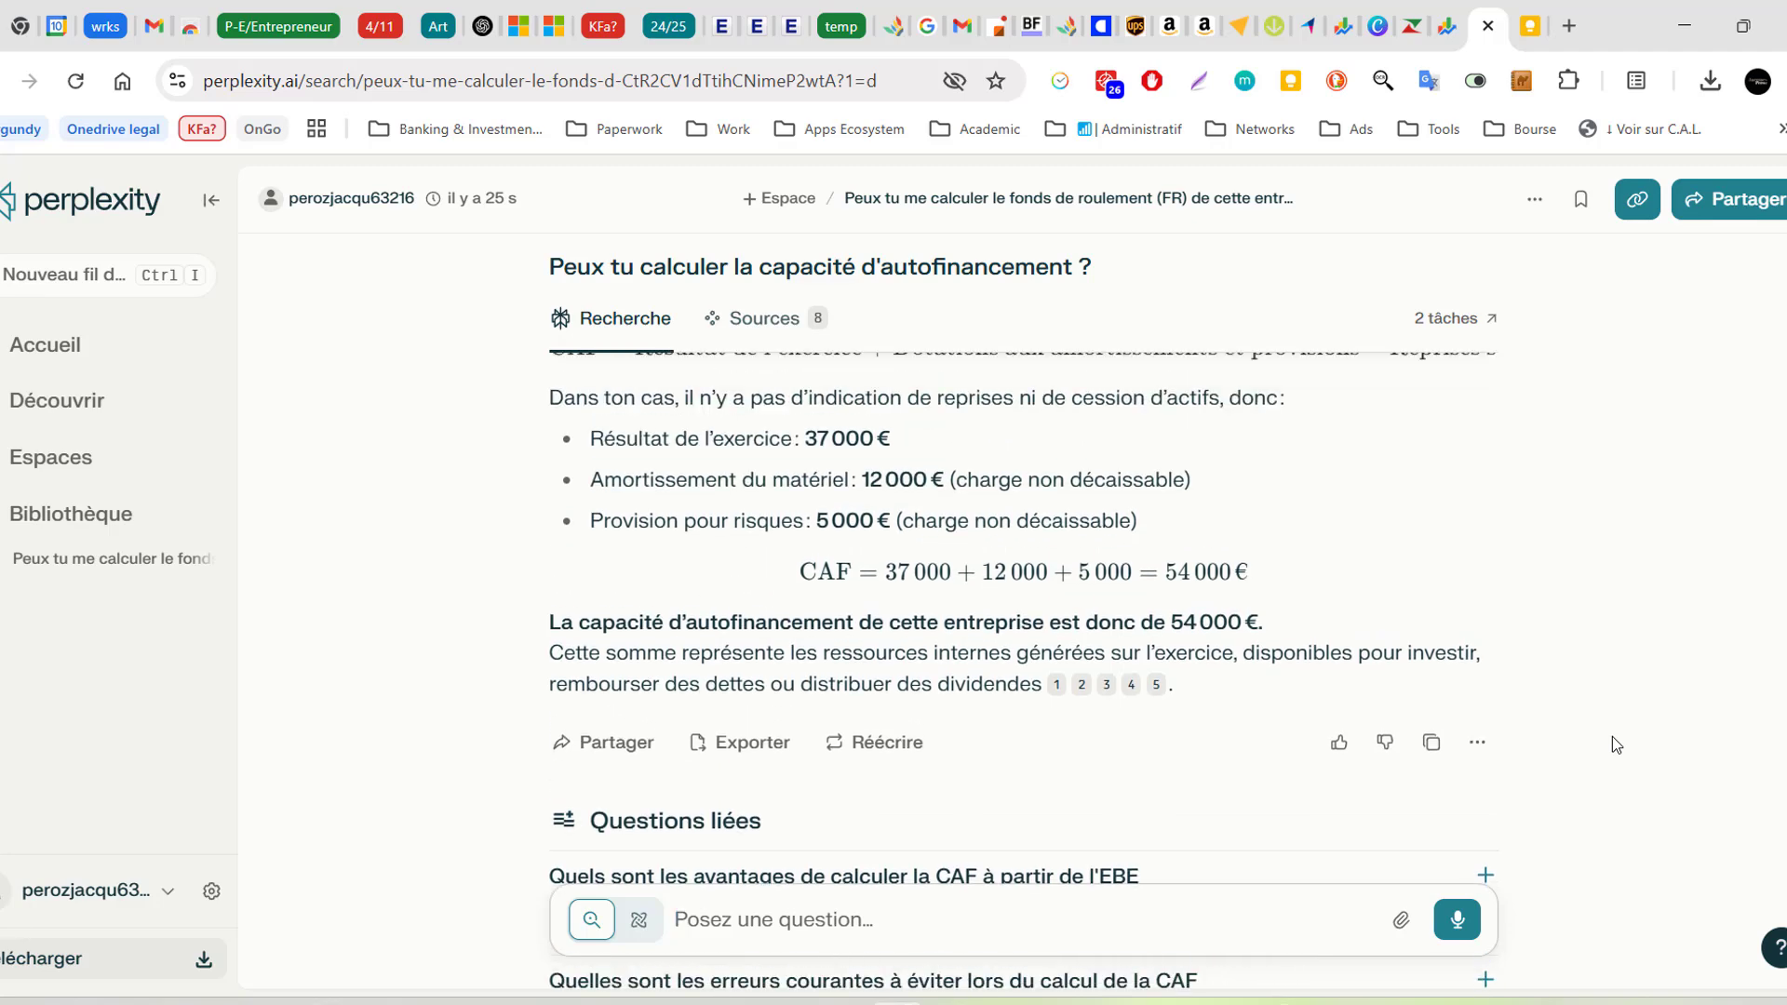
pyautogui.scroll(-2, 1615, 745)
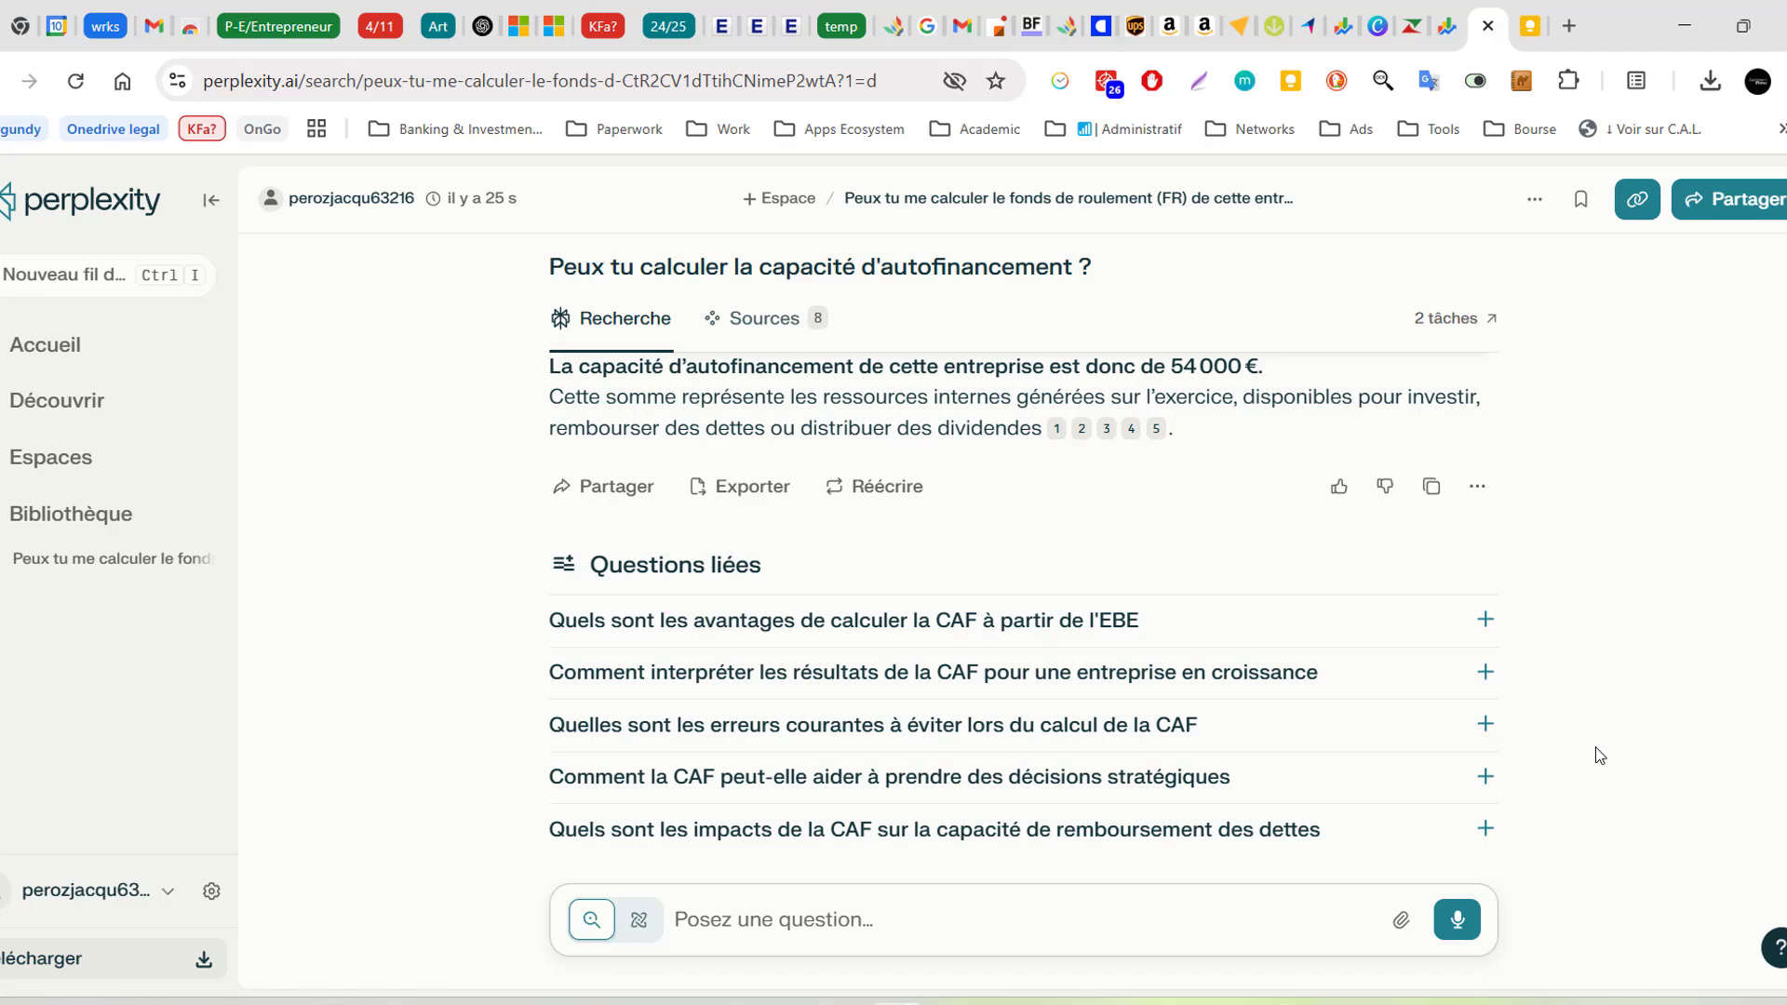
# Ask the follow-up question "à l'aide de cette CAF, combien d'euros puis-je emprunter sur 5 ans à un taux d'intérêt de 5% ?"
pyautogui.scroll(-1, 1507, 819)
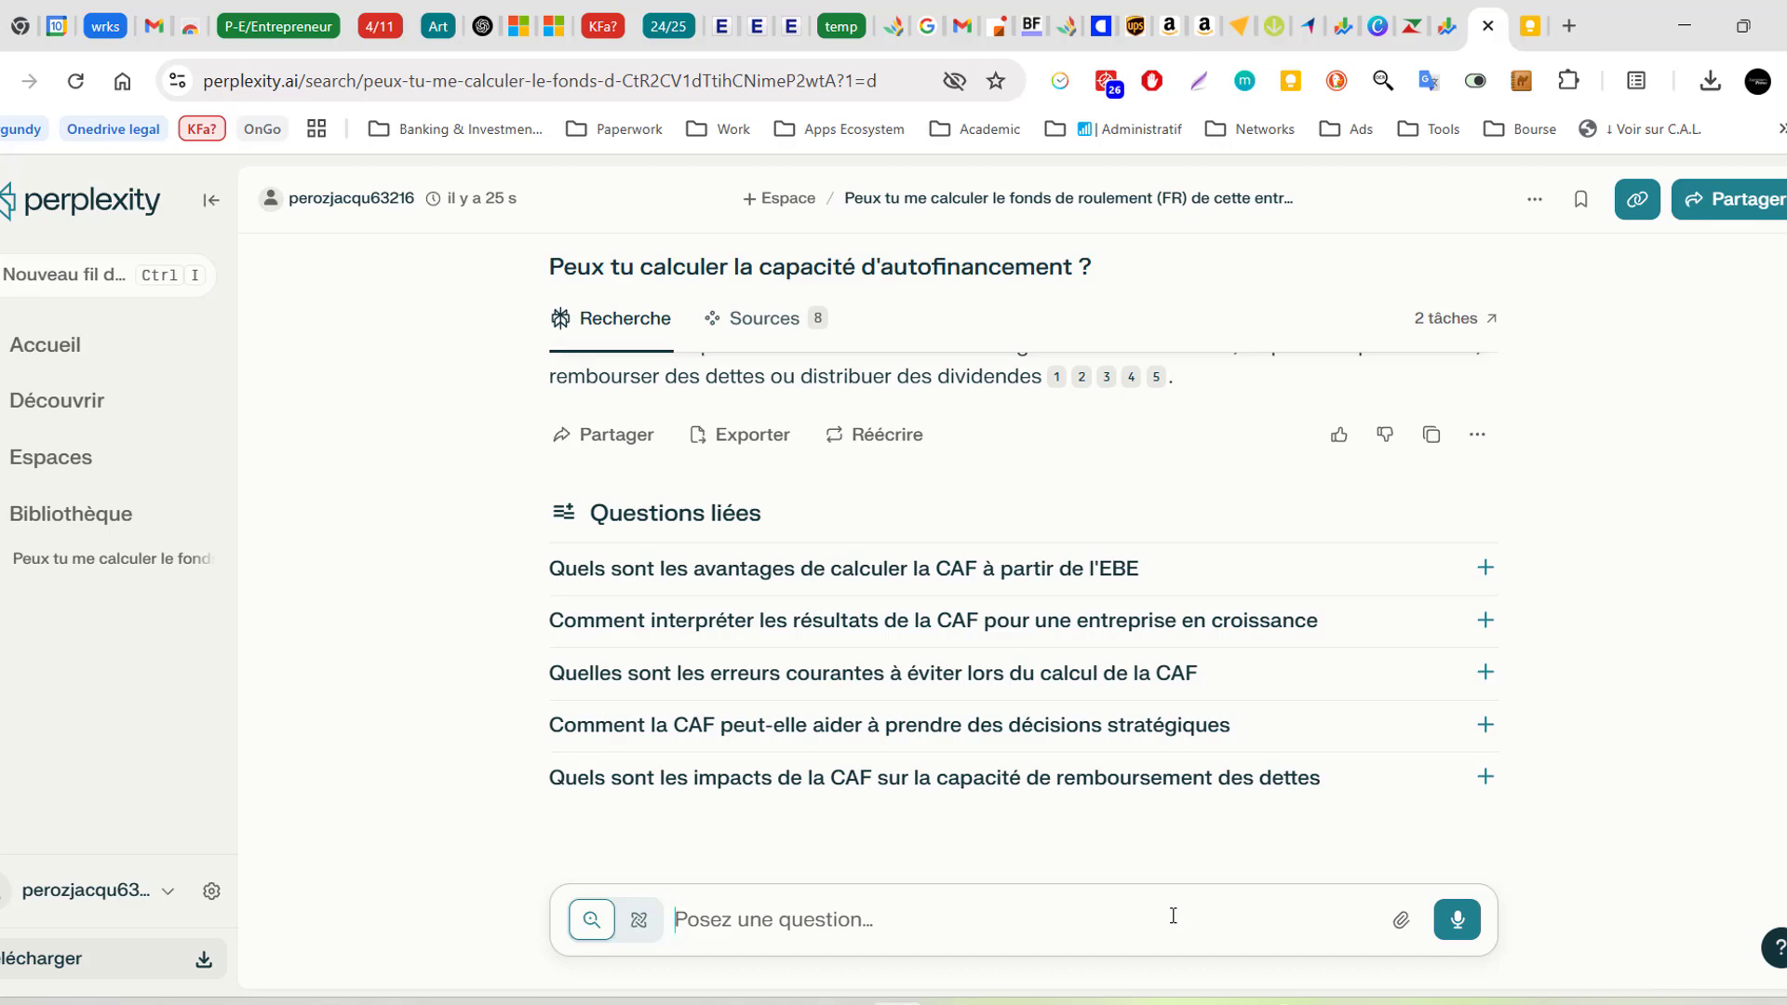
pyautogui.write('A')
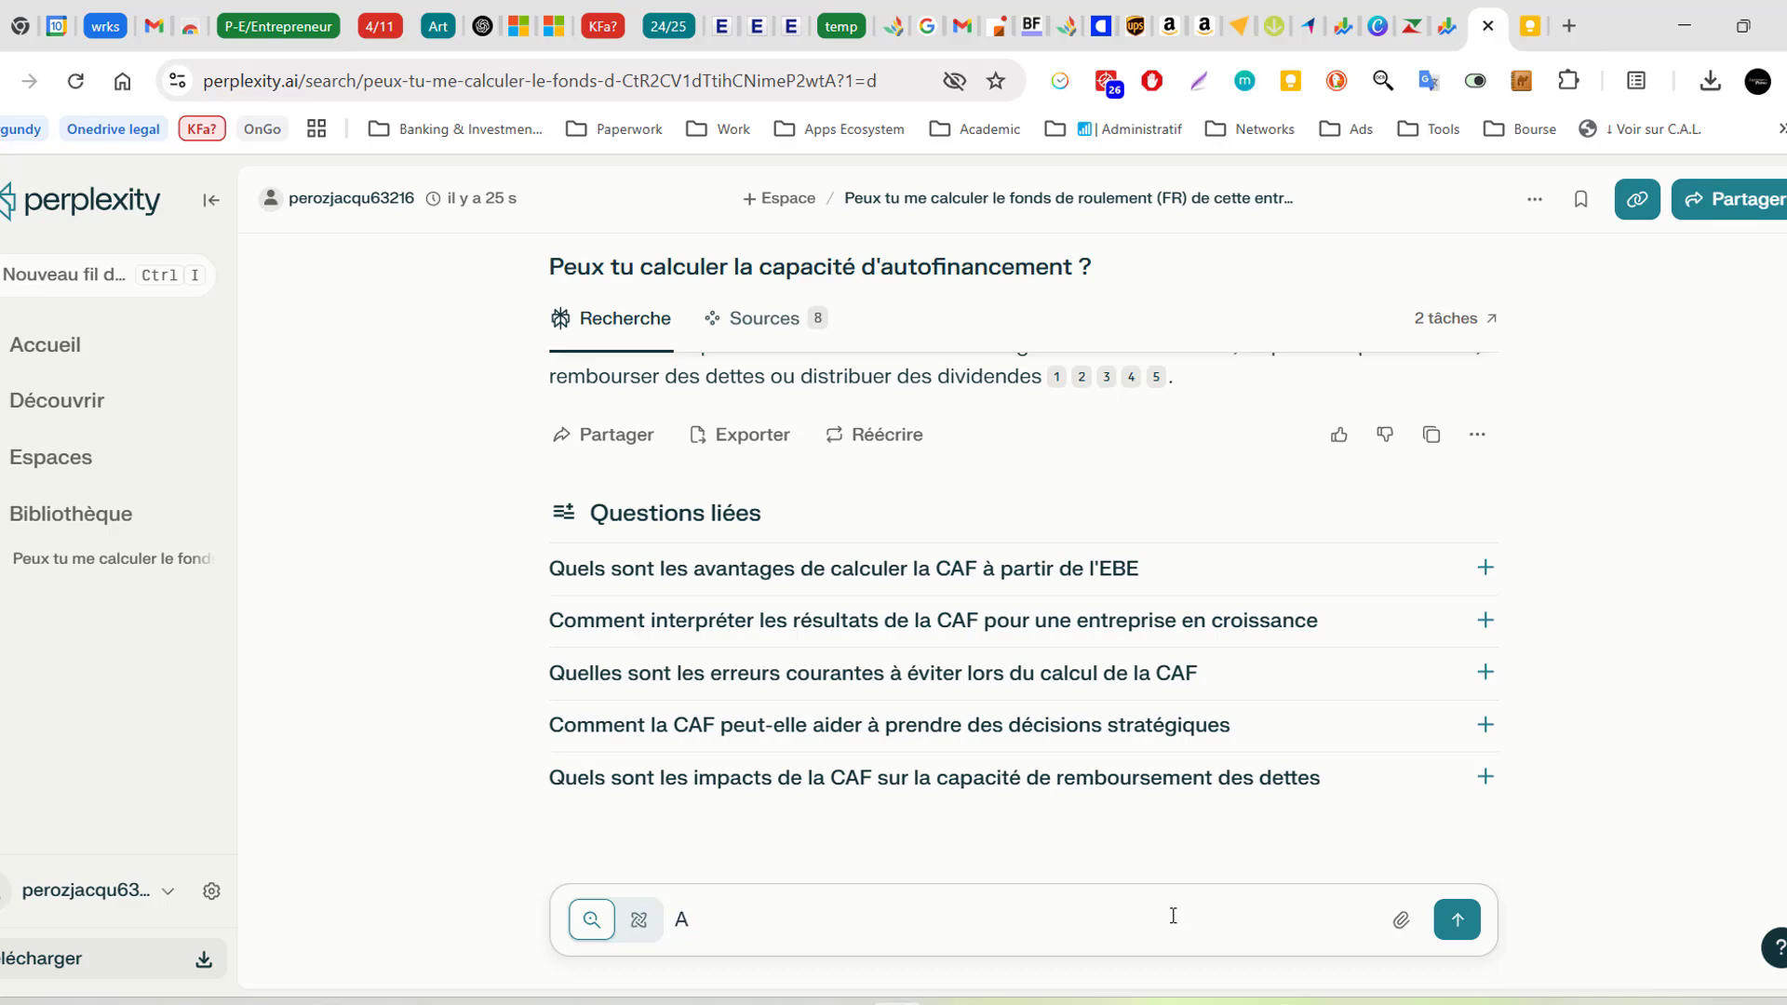
pyautogui.press('BackSpace')
pyautogui.write("à l'aide c")
pyautogui.write('e cette CAF')
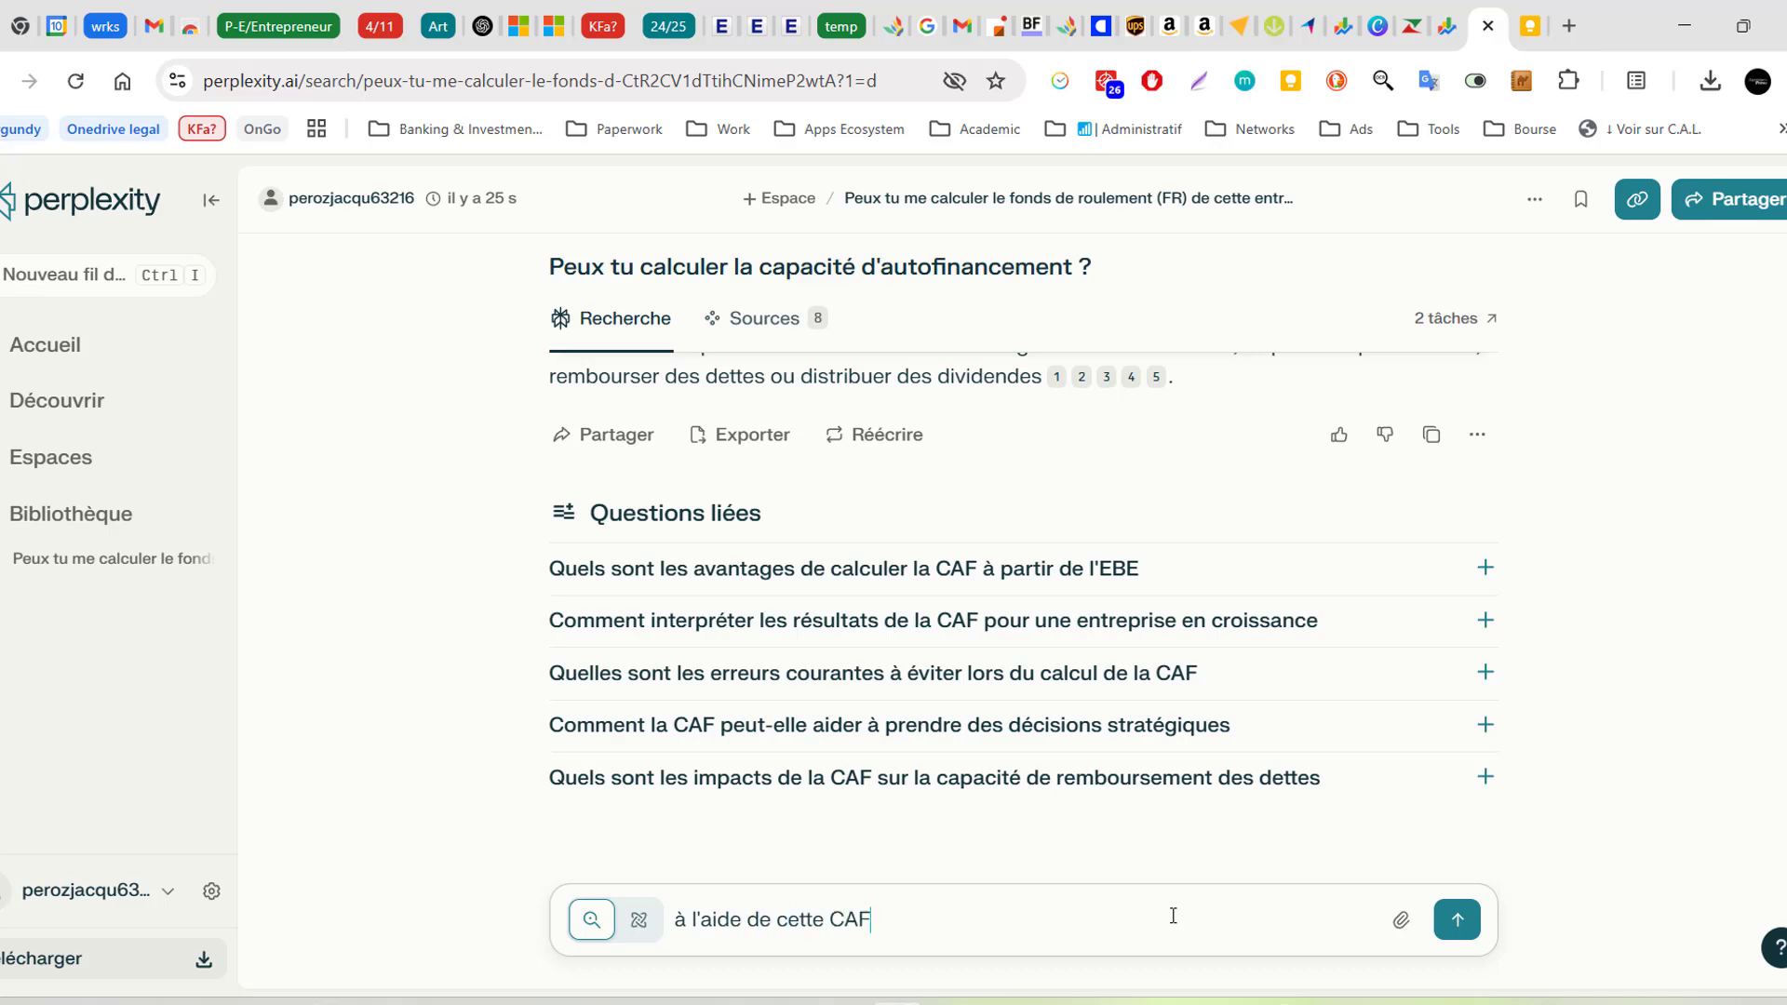
pyautogui.write(", combien d'euros puis")
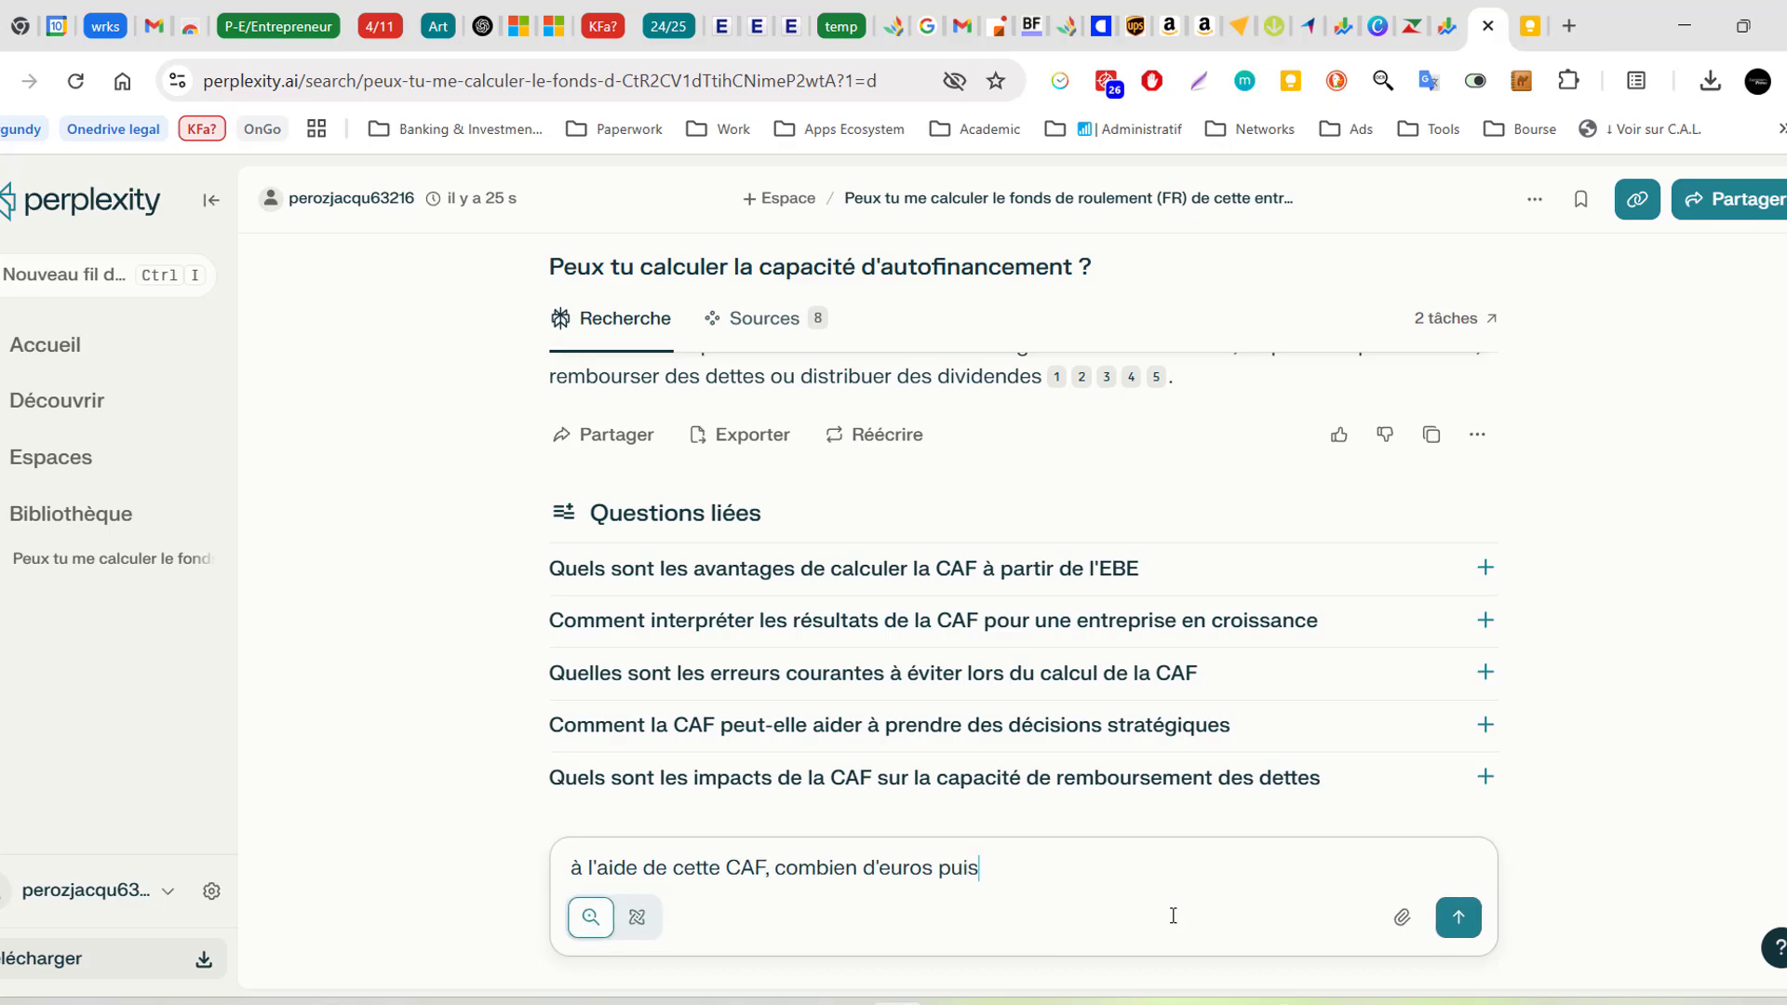
pyautogui.write('-je emprunter su')
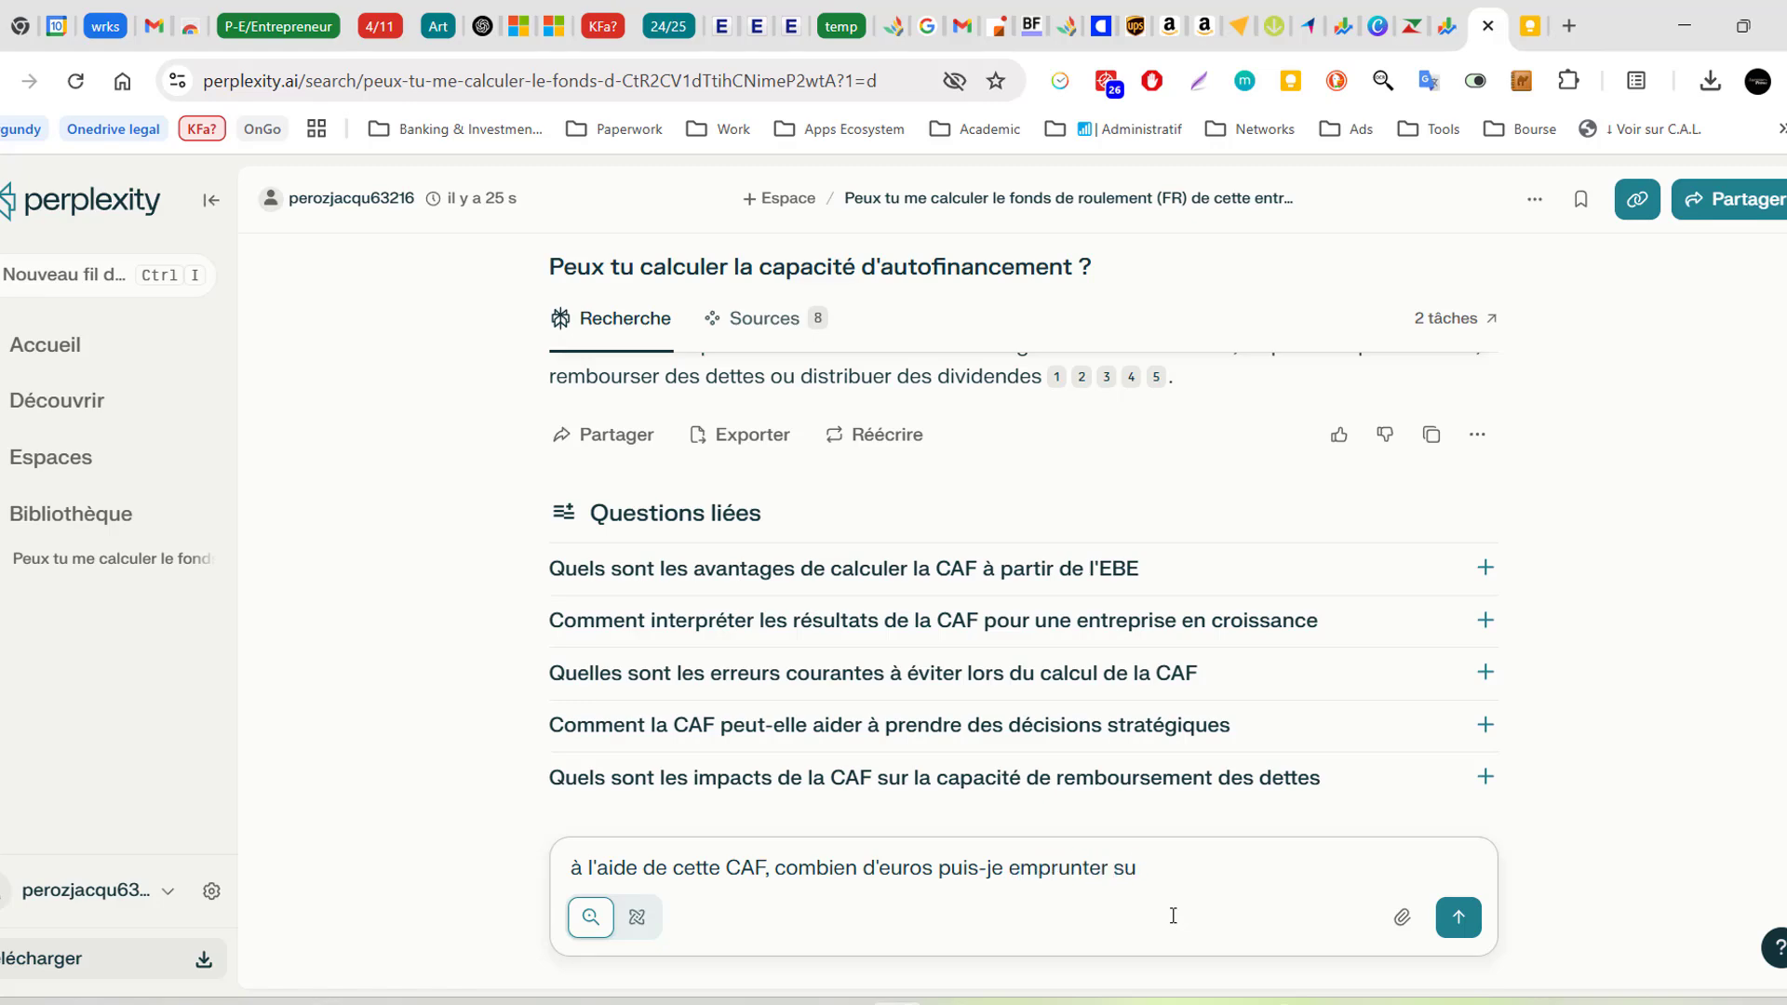
pyautogui.write('r 5 ans à un taux')
pyautogui.press('BackSpace')
pyautogui.press('BackSpace')
pyautogui.write("ux d'intérêt de ")
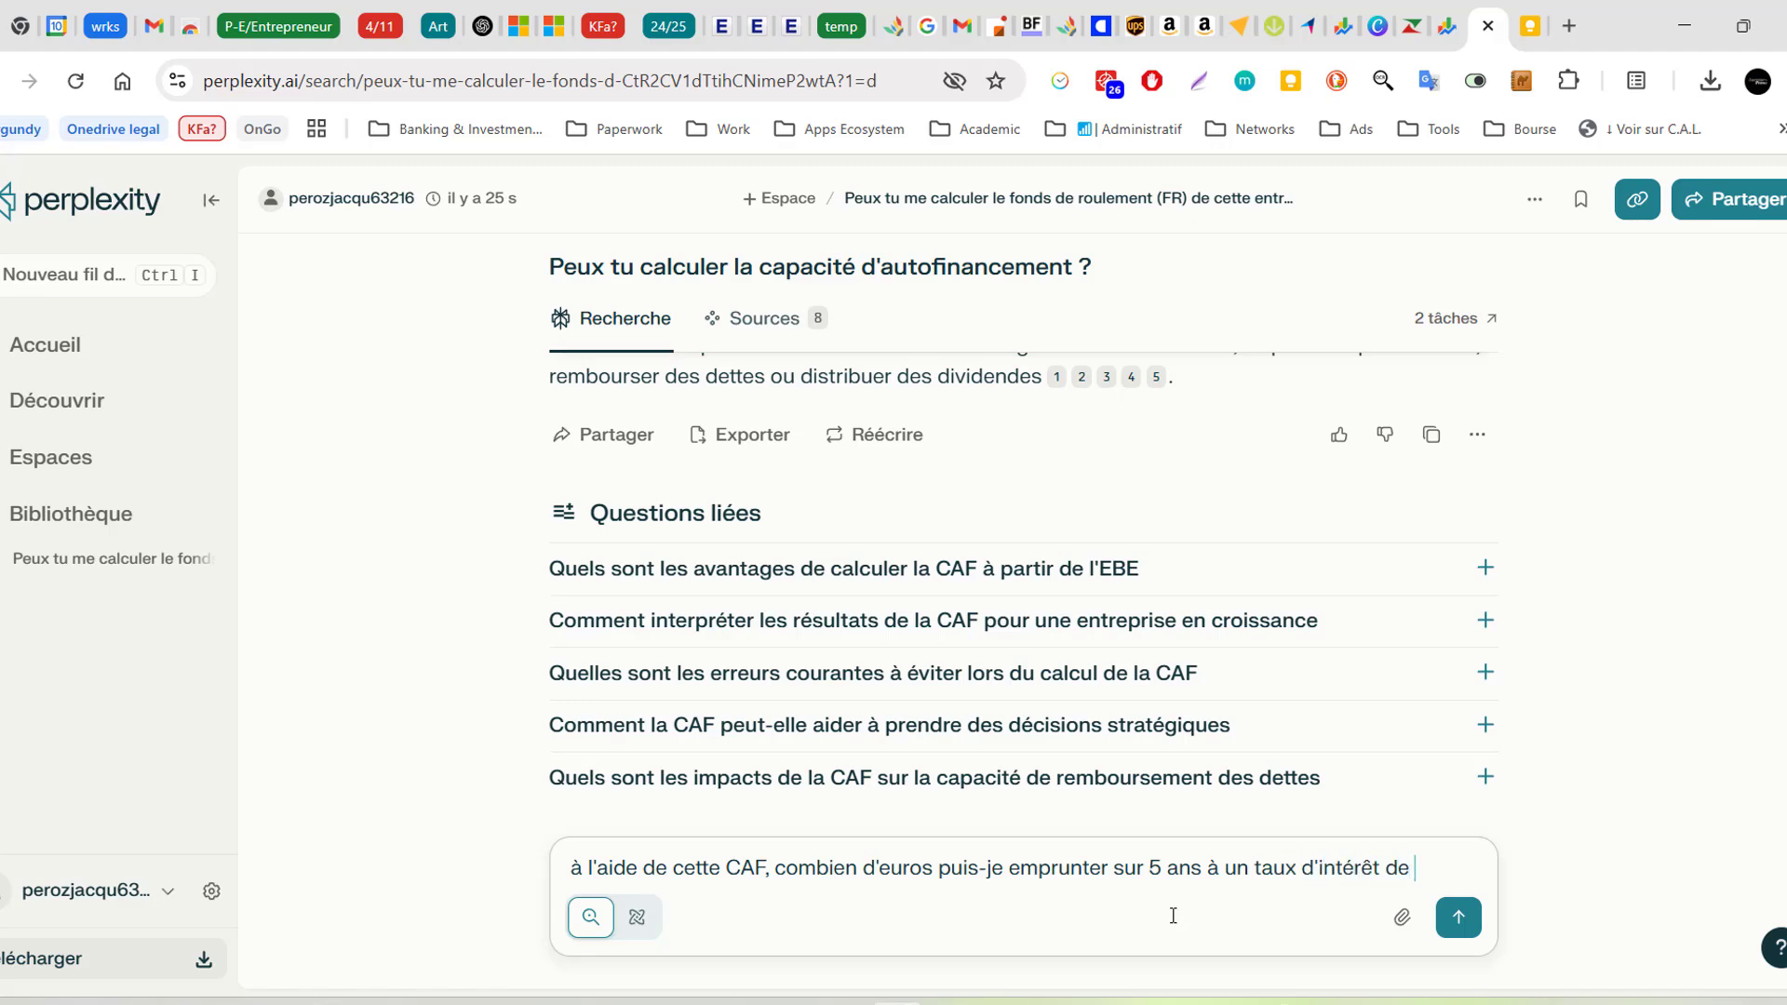
pyautogui.write('5%')
pyautogui.write('?')
pyautogui.press('Return')
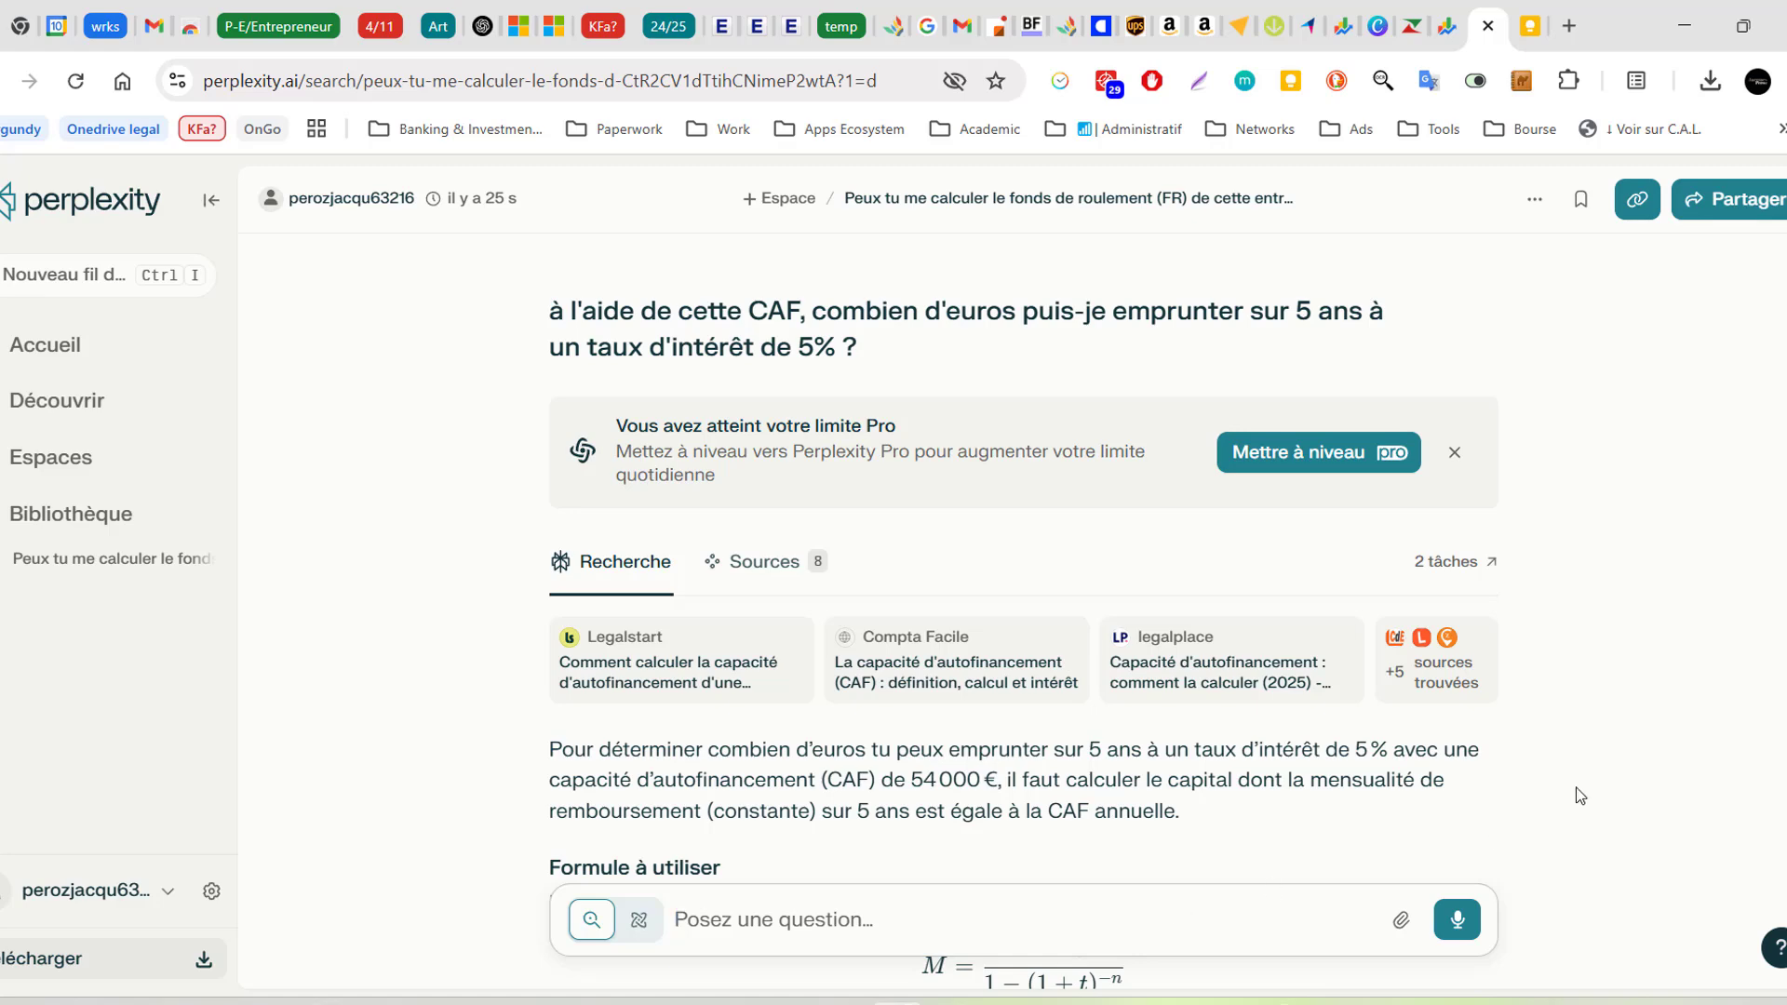
# Examine the borrowing answer's loan formula, variable definitions, calculation of the borrowable capital, conclusion and related questions
pyautogui.scroll(-4, 1580, 794)
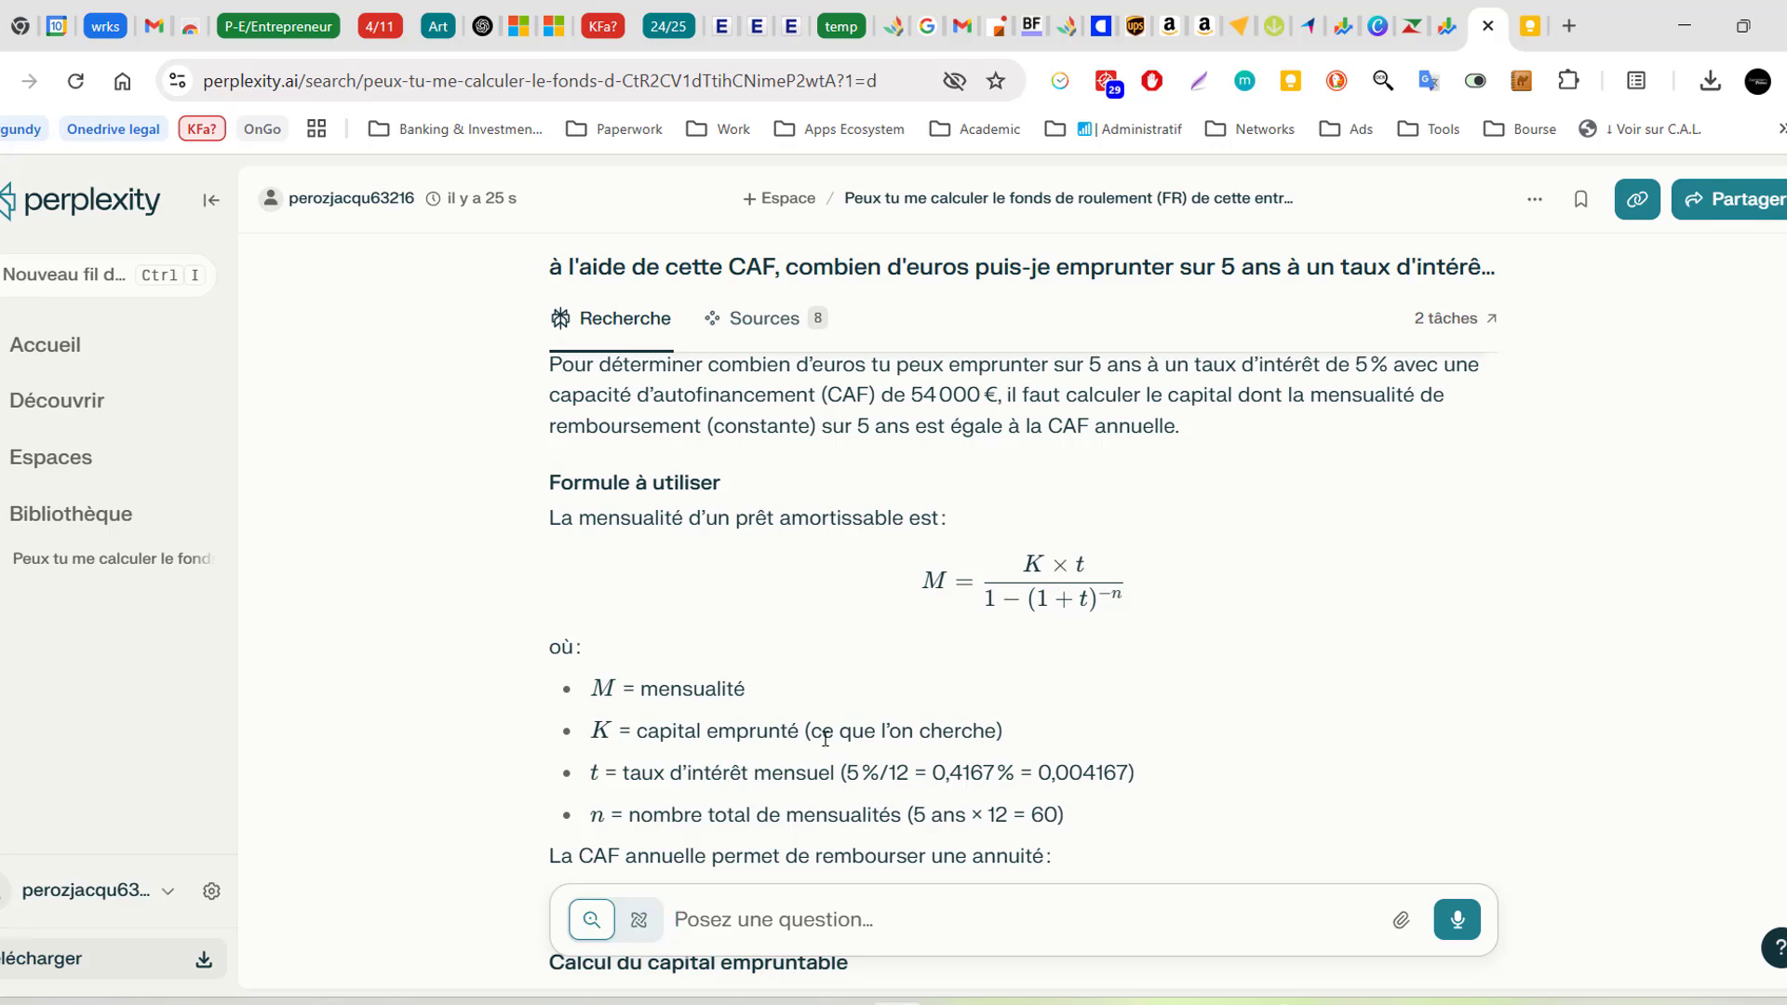
pyautogui.moveTo(812, 735); pyautogui.dragTo(998, 735)
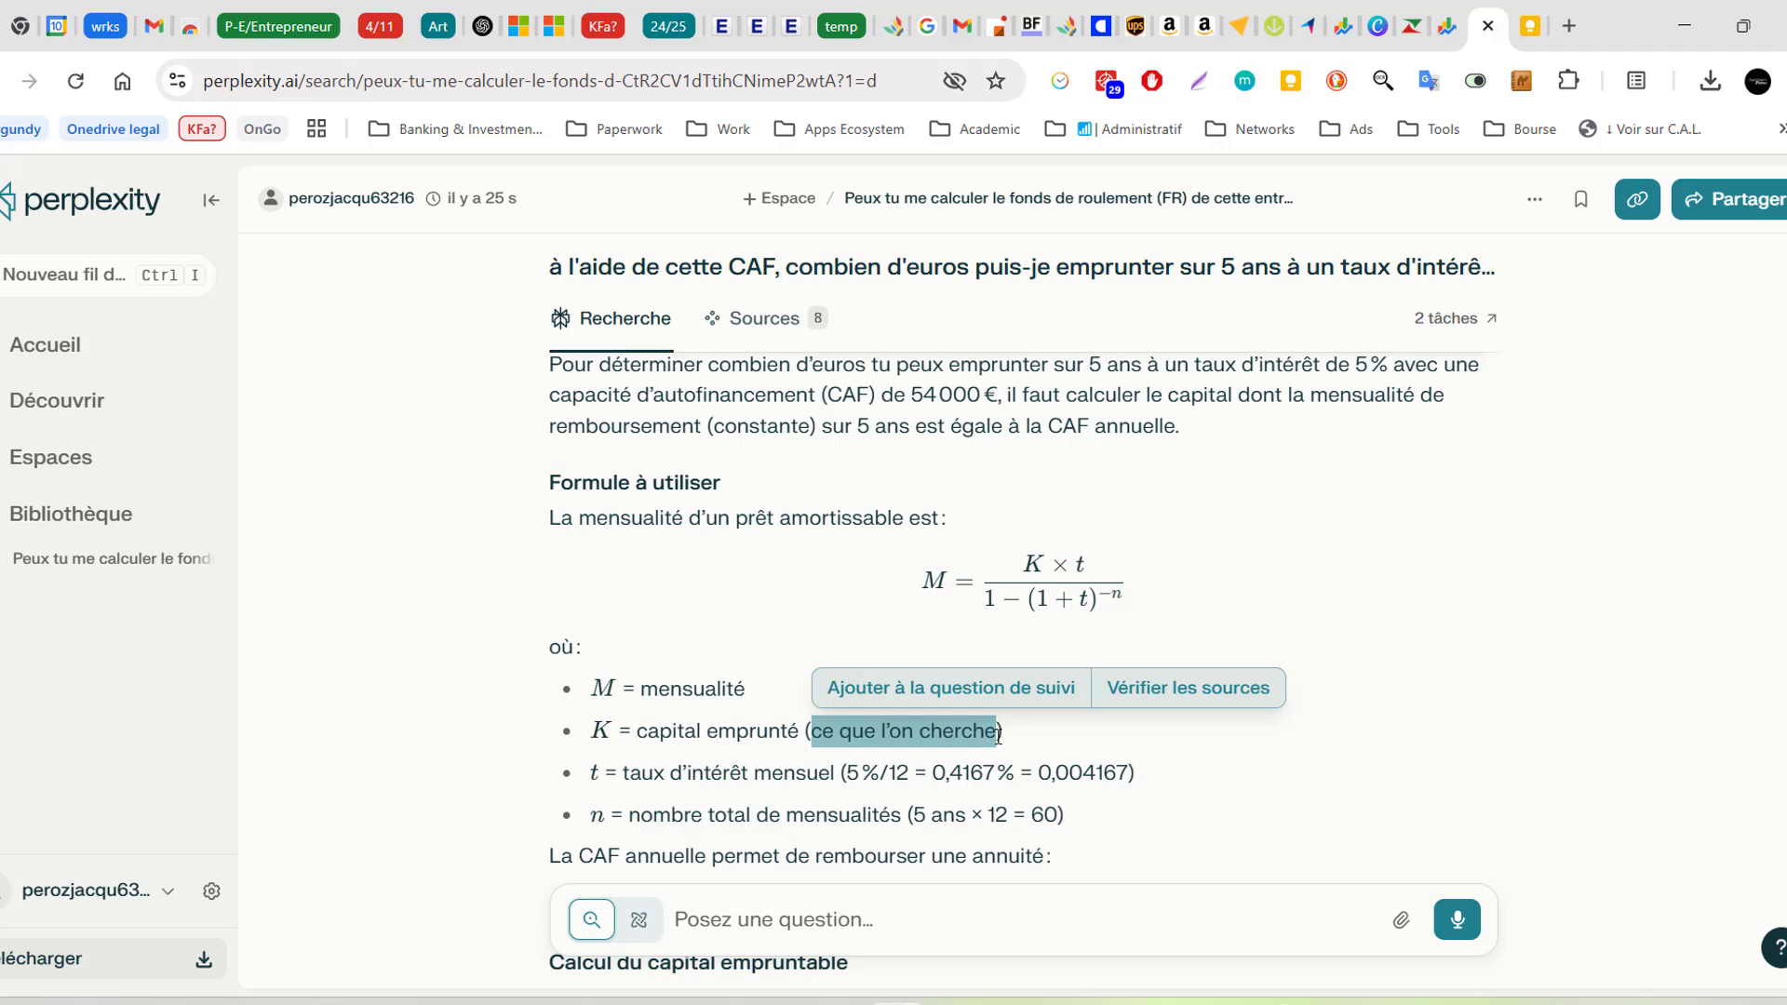
pyautogui.click(1492, 666)
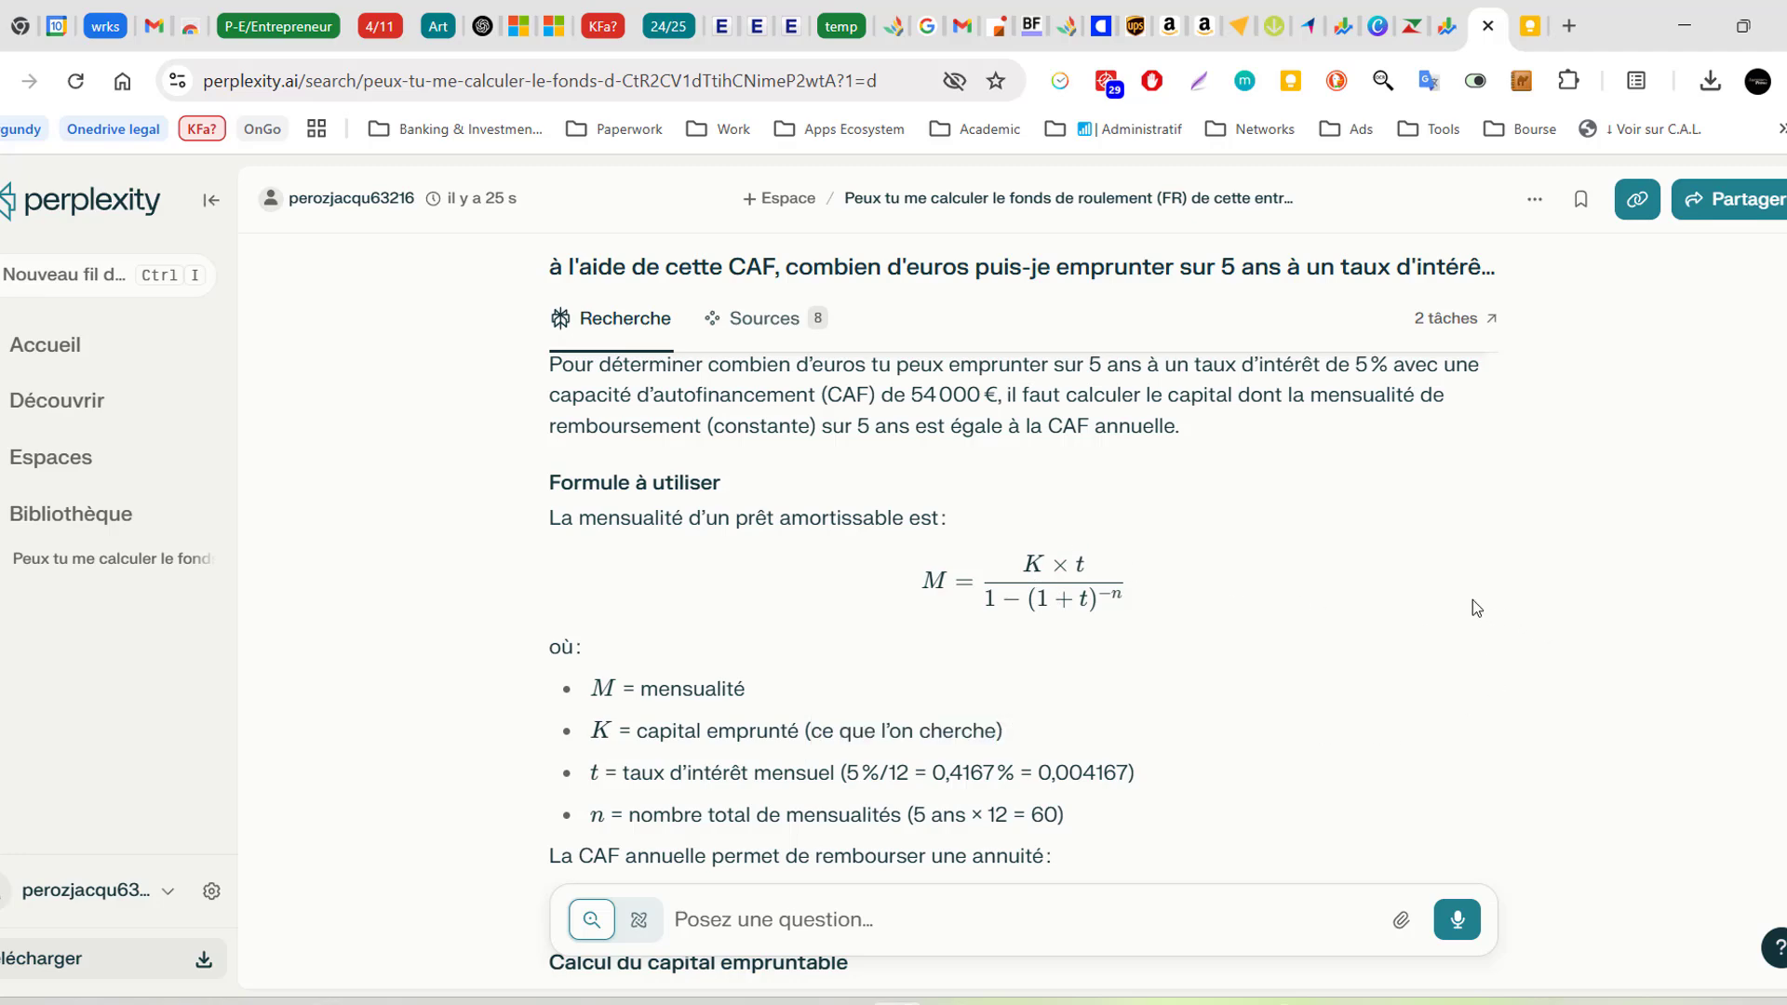
pyautogui.scroll(-3, 1603, 536)
pyautogui.scroll(-1, 1604, 538)
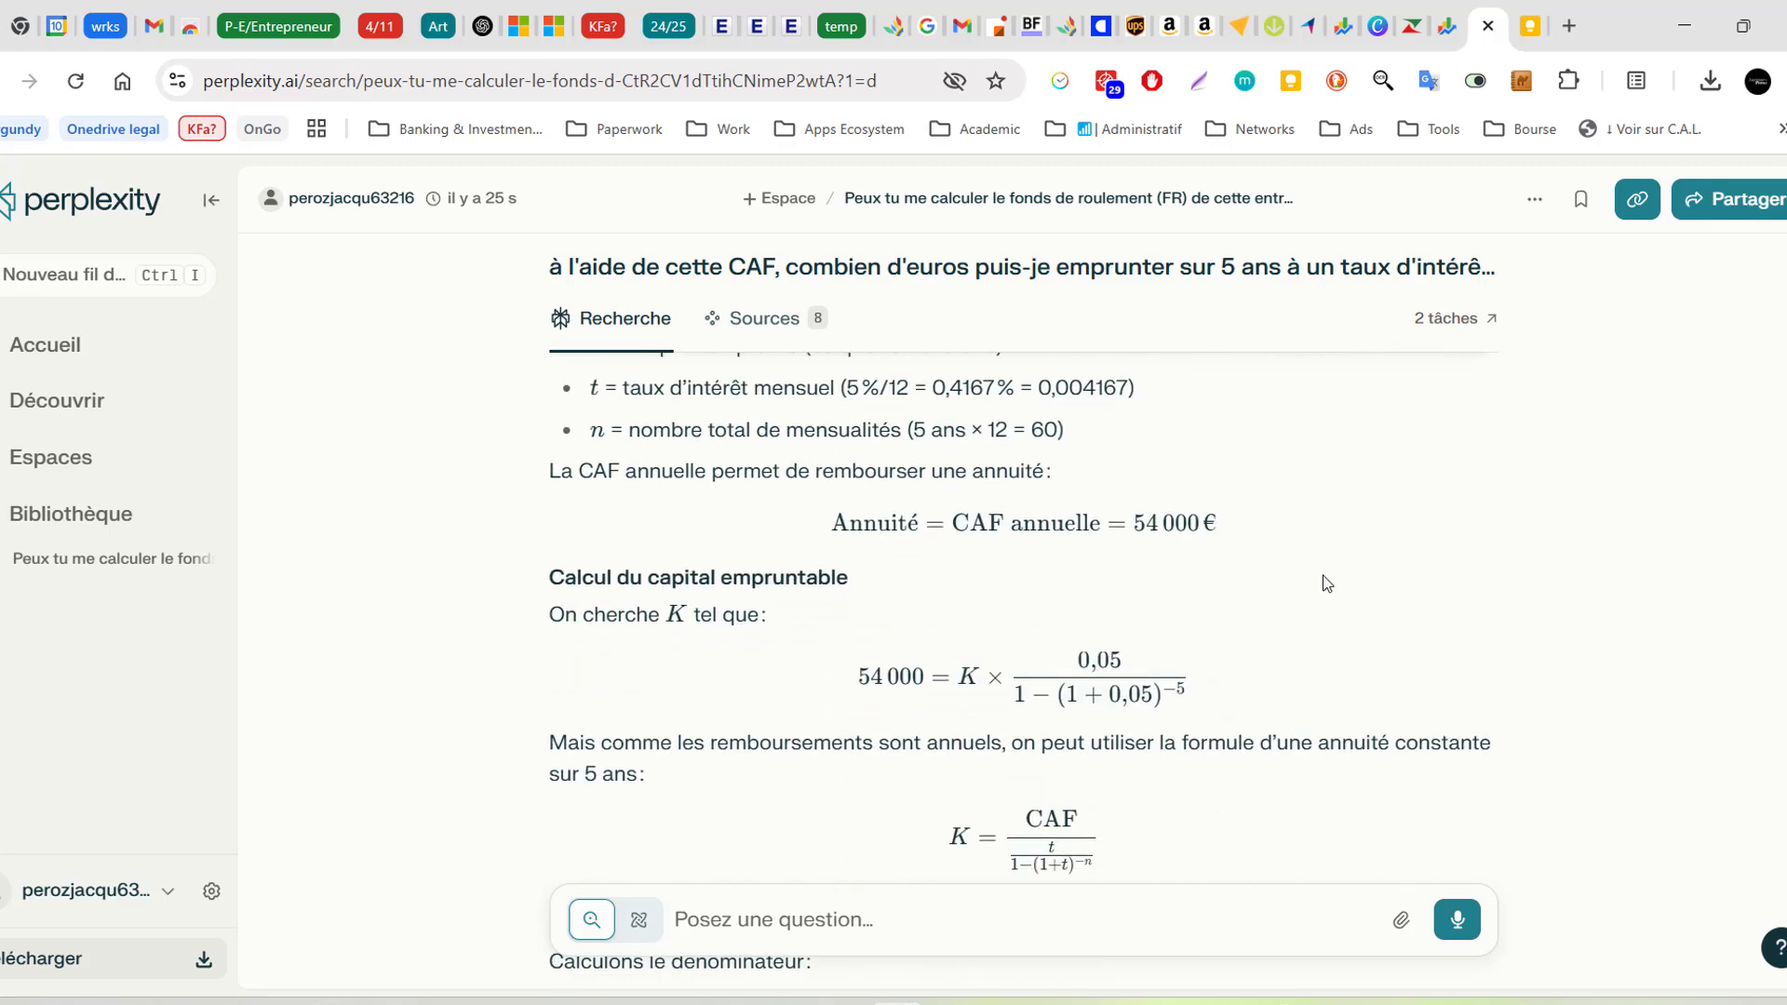
pyautogui.scroll(1, 1323, 582)
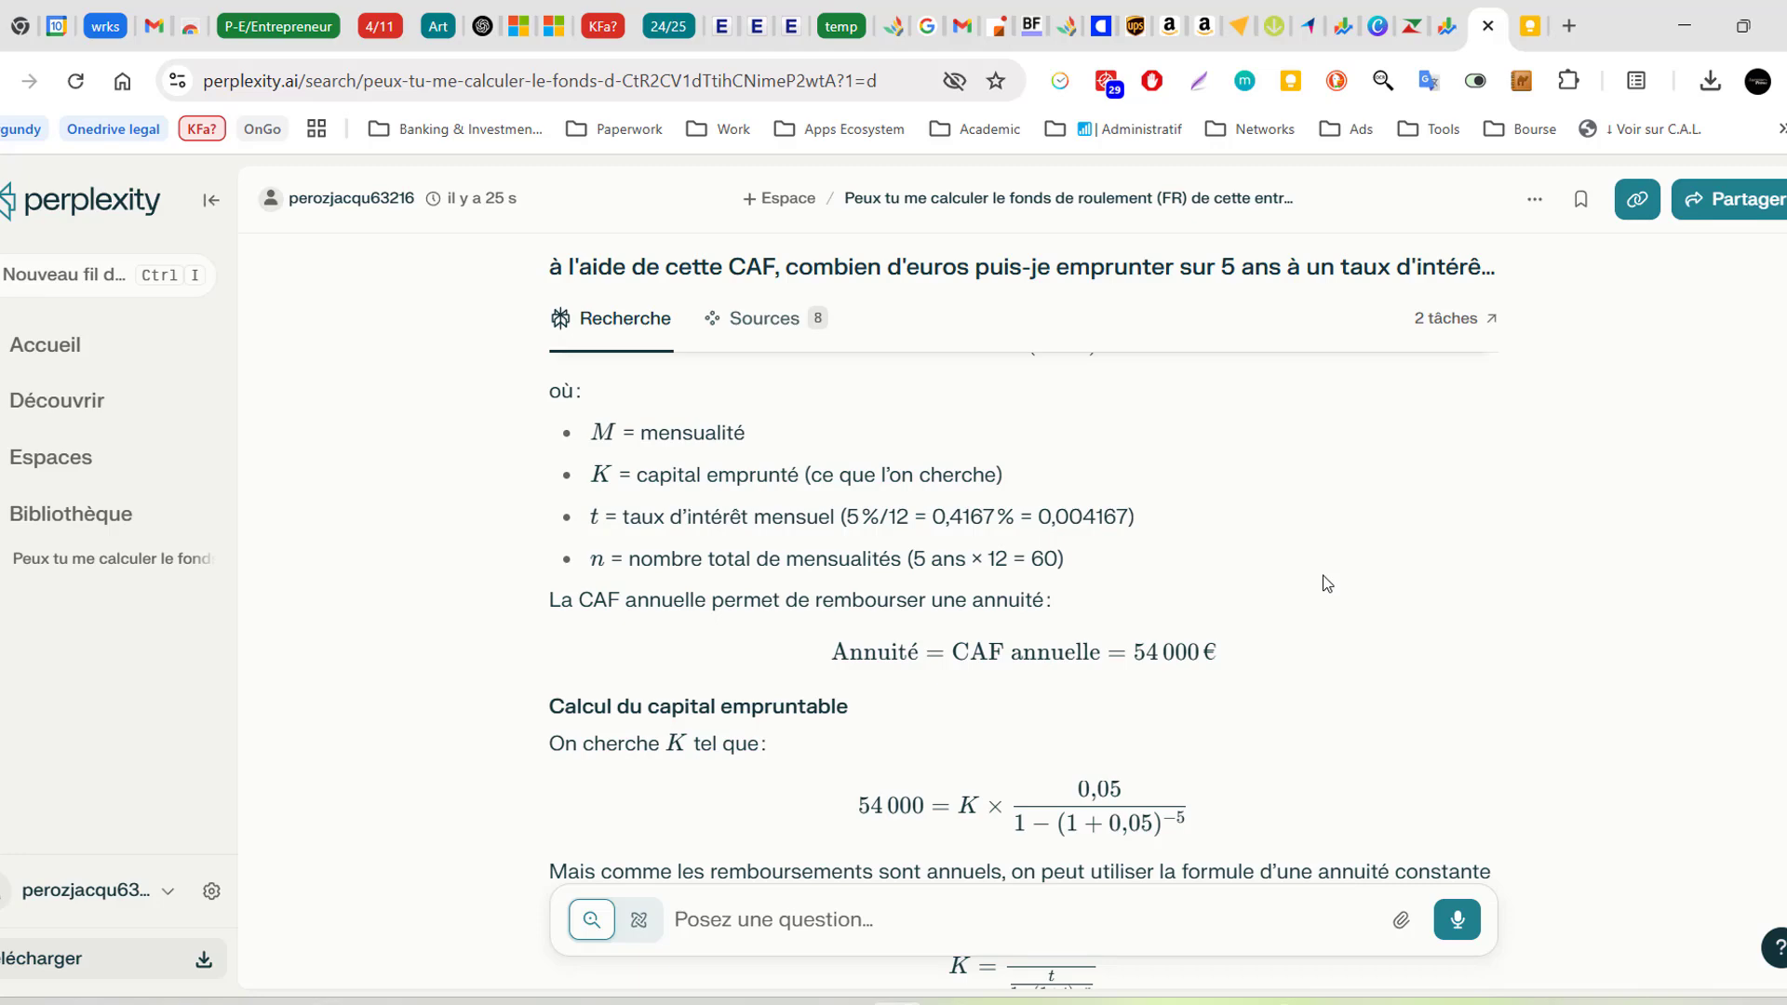
pyautogui.scroll(-1, 1489, 636)
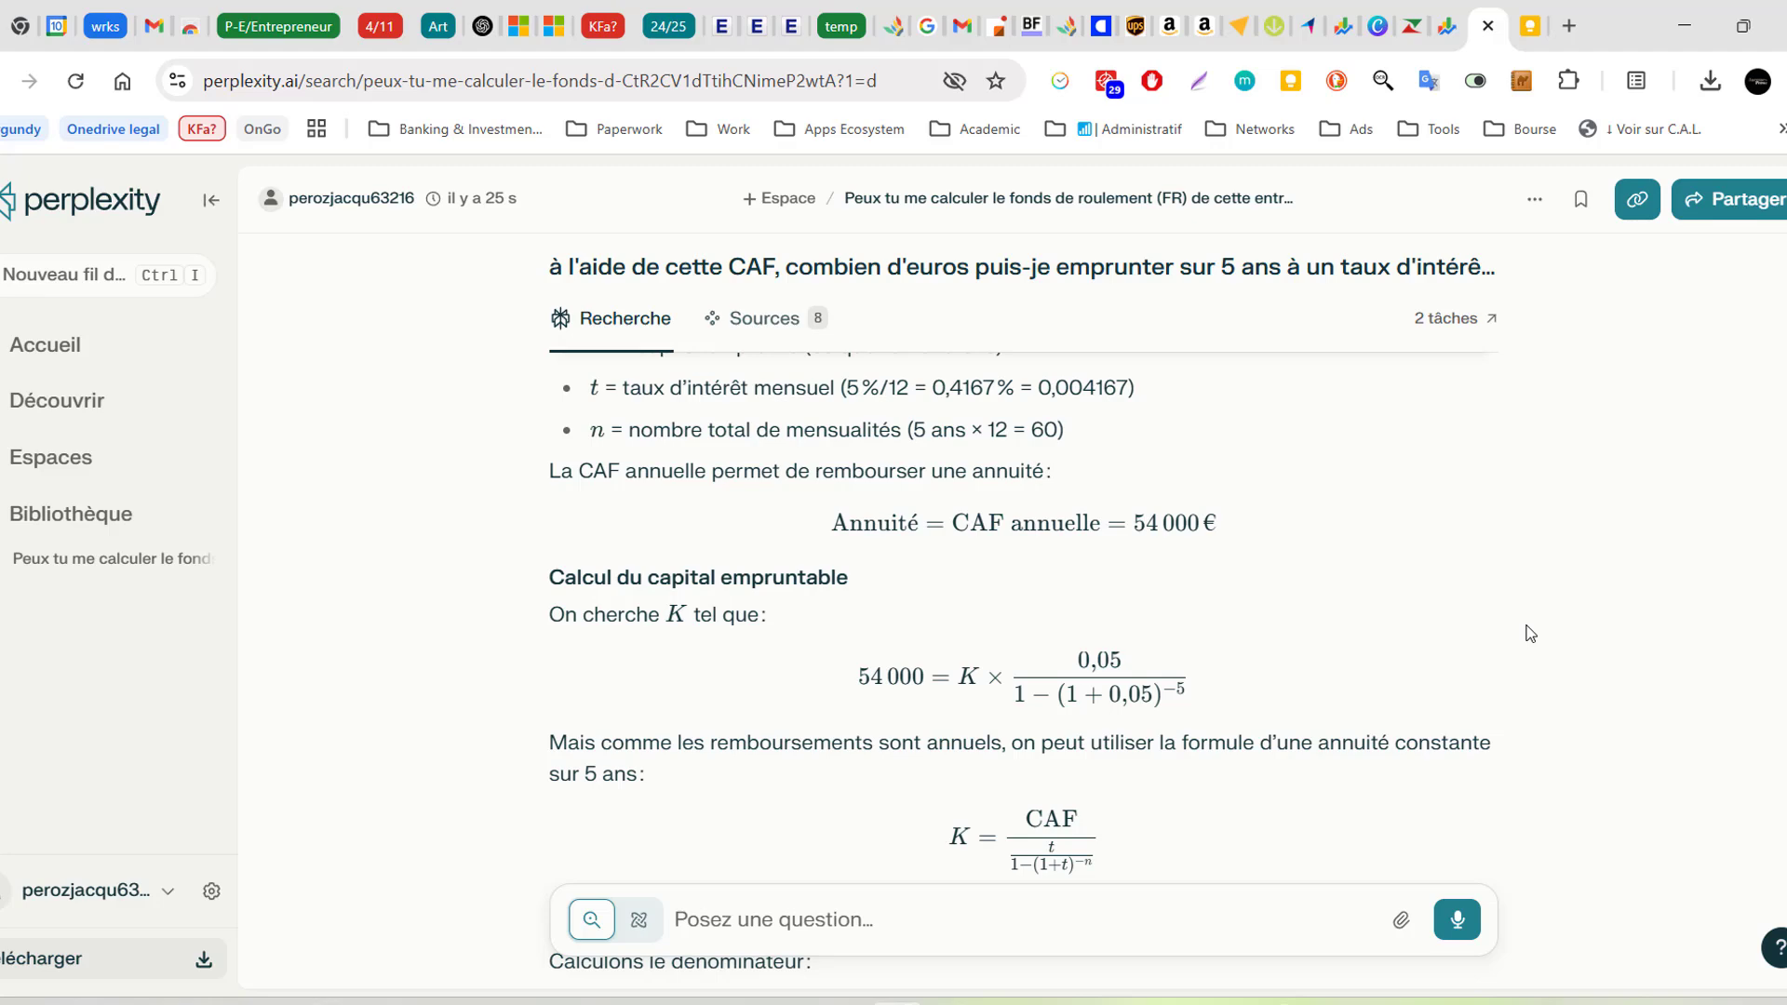
pyautogui.scroll(-2, 1582, 672)
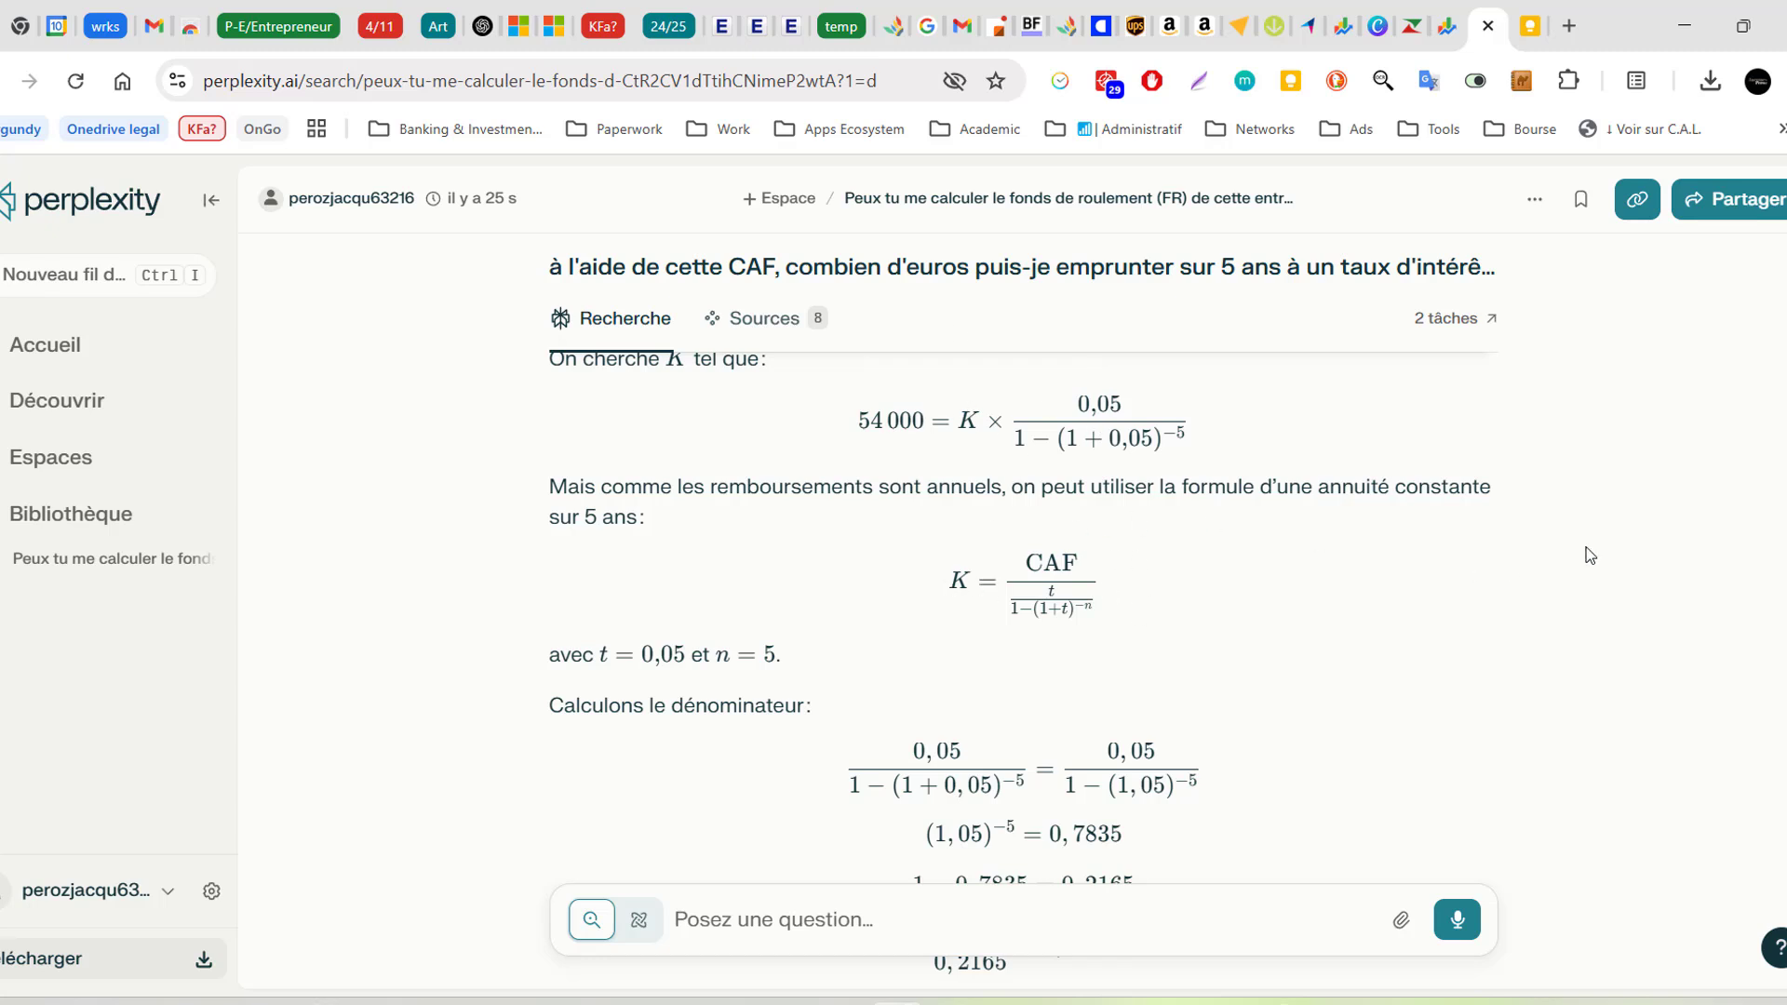
pyautogui.scroll(-1, 1589, 556)
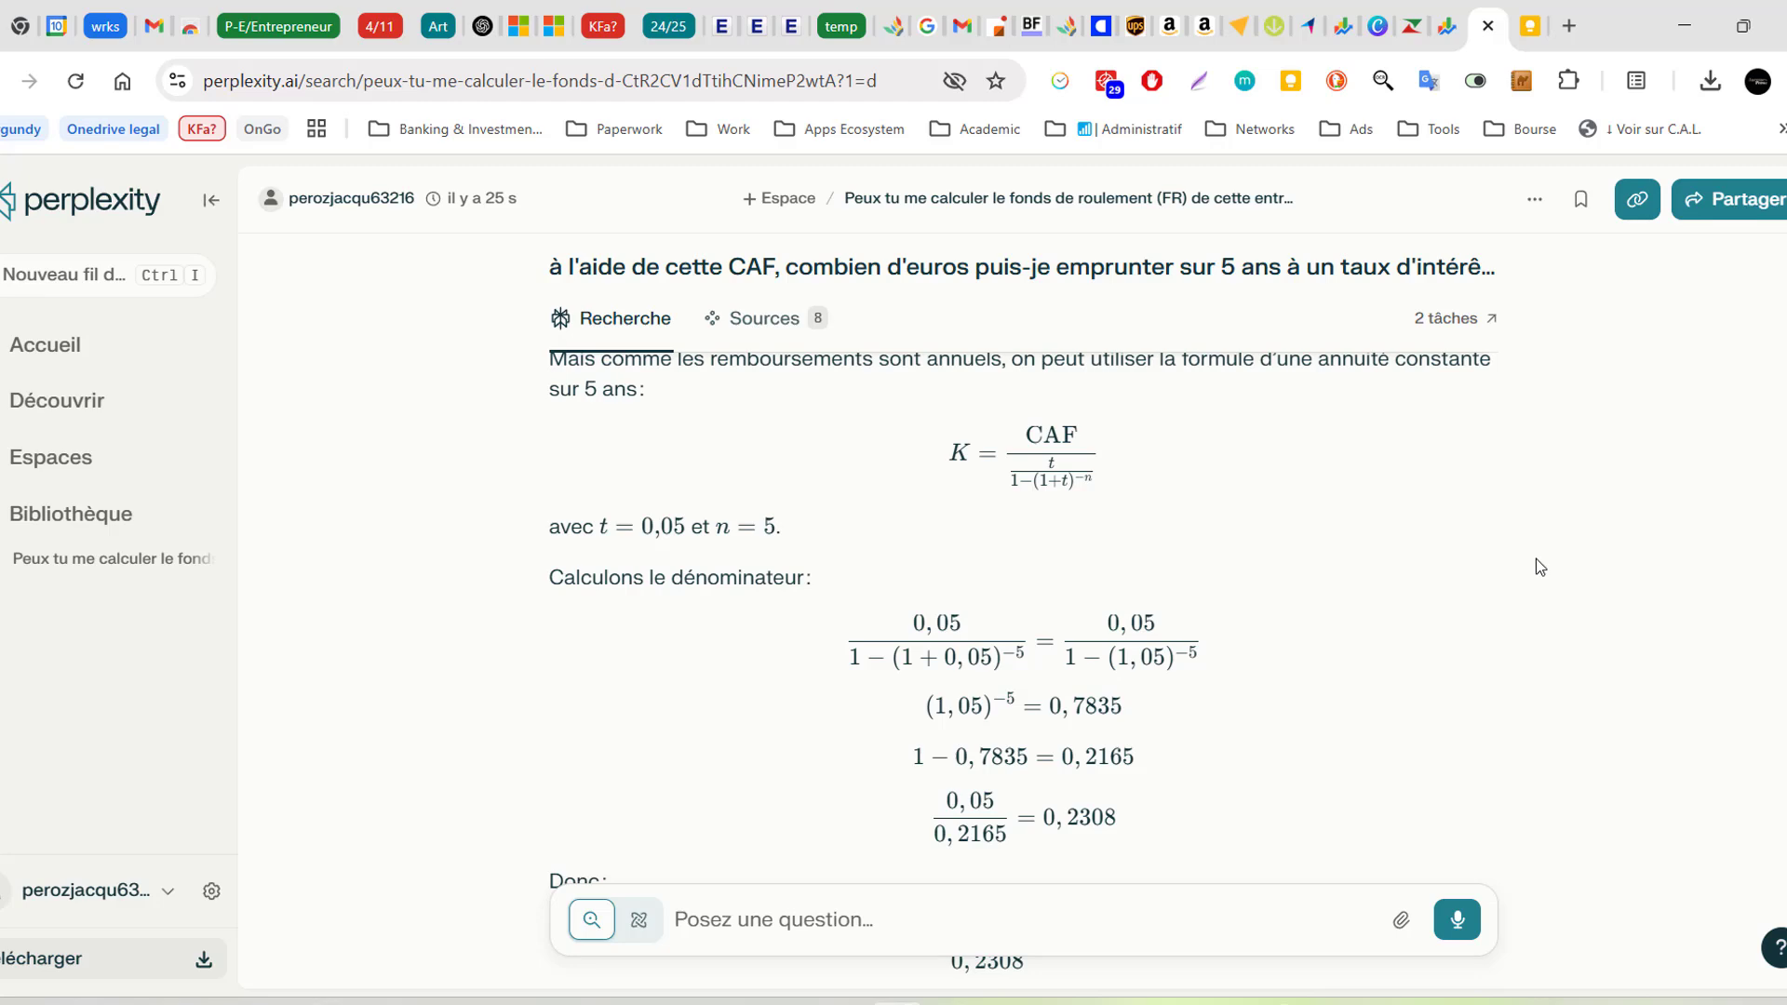
pyautogui.scroll(-3, 1457, 555)
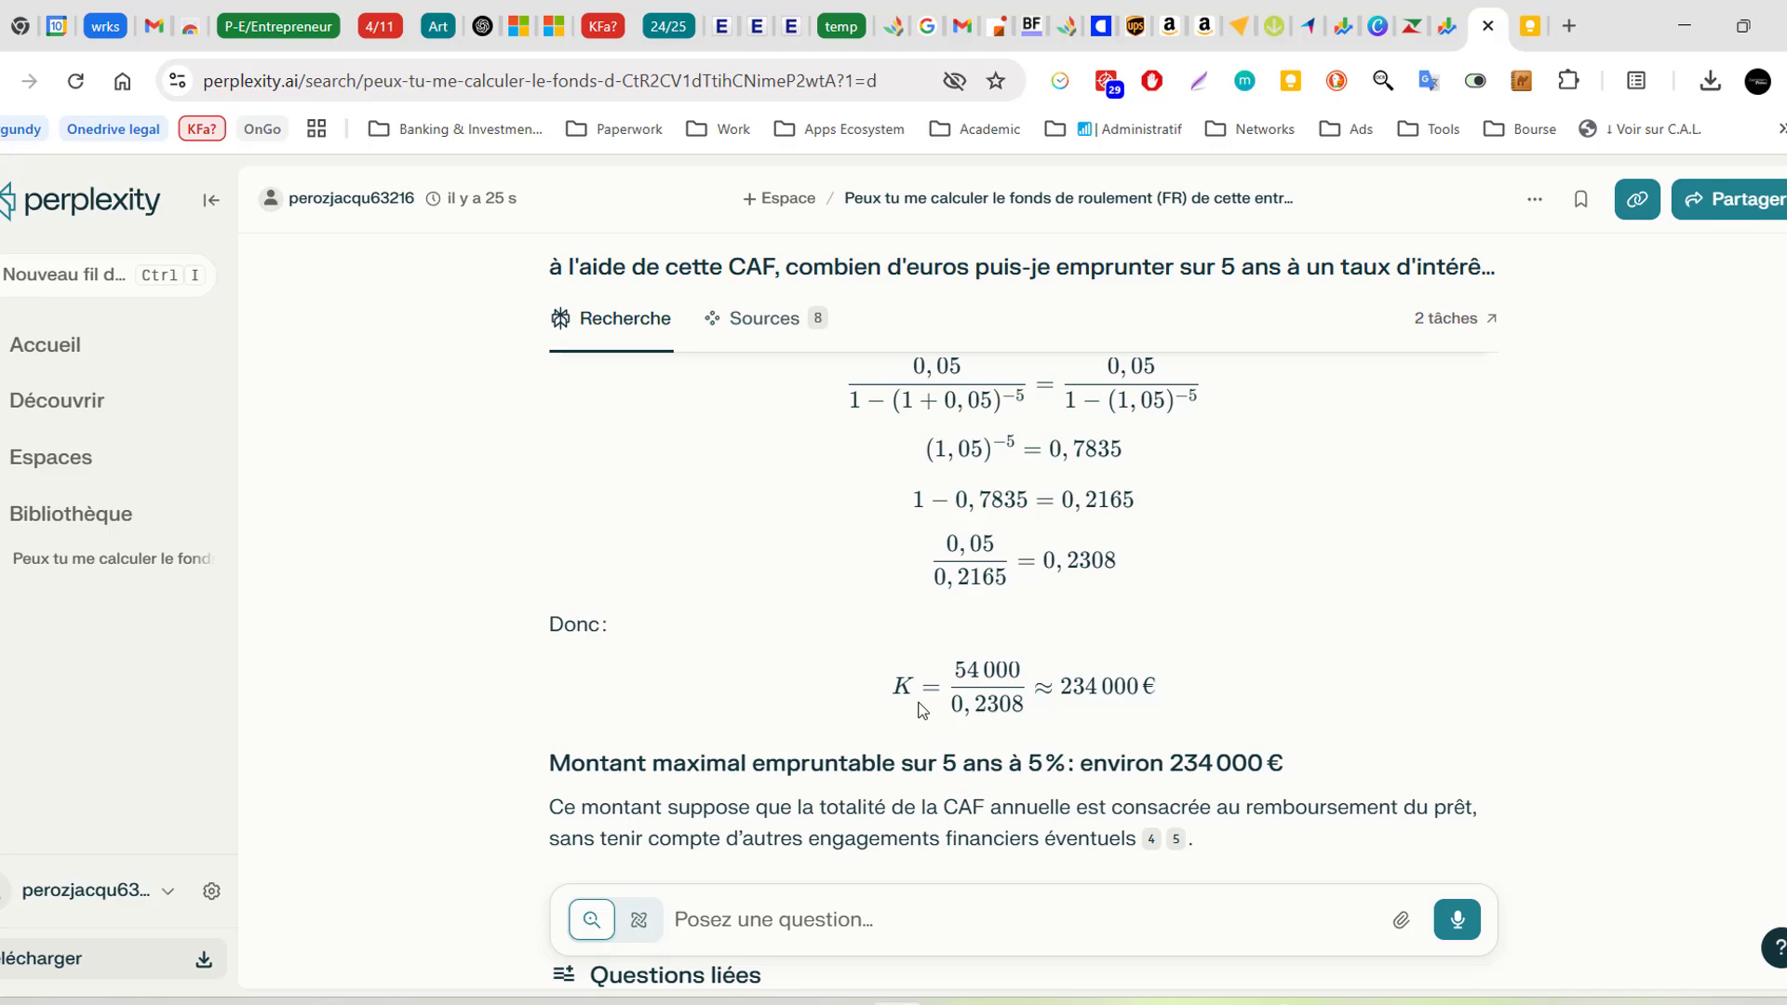
pyautogui.scroll(-3, 1467, 586)
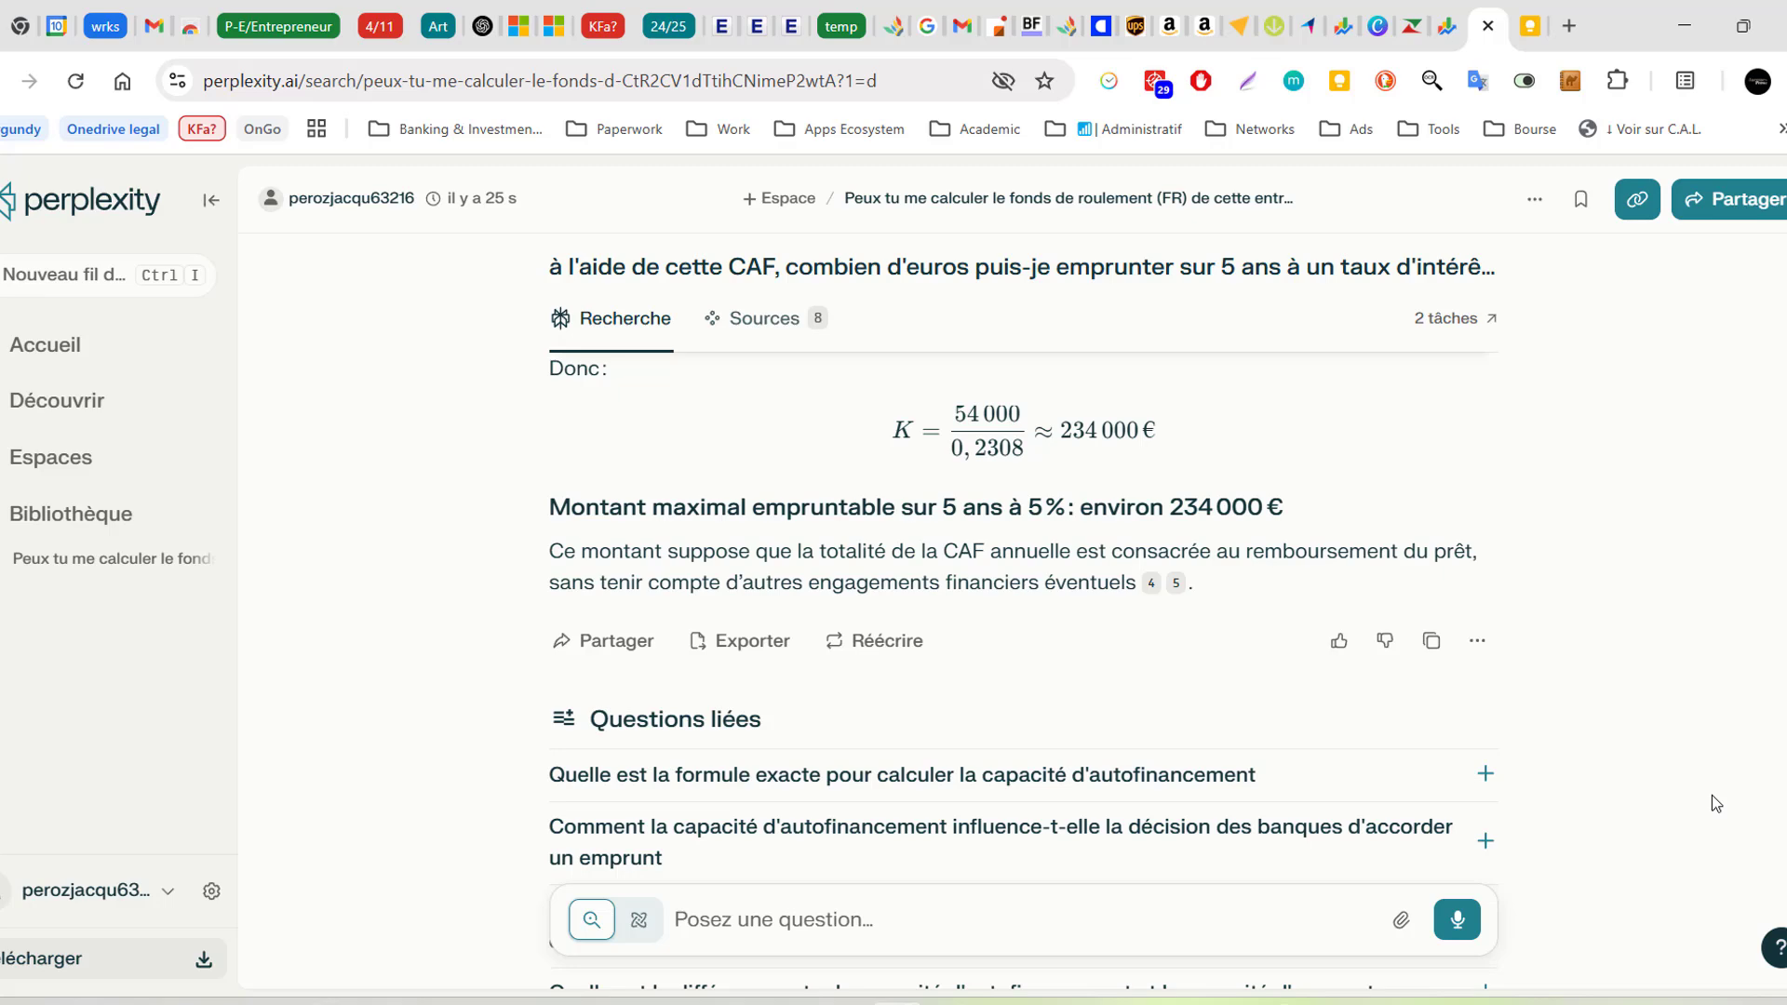
# Review the whole thread, from the initial working capital question and its 15 entries through the follow-up answers to the maximum loan amount
pyautogui.scroll(3, 1712, 795)
pyautogui.scroll(3, 1712, 795)
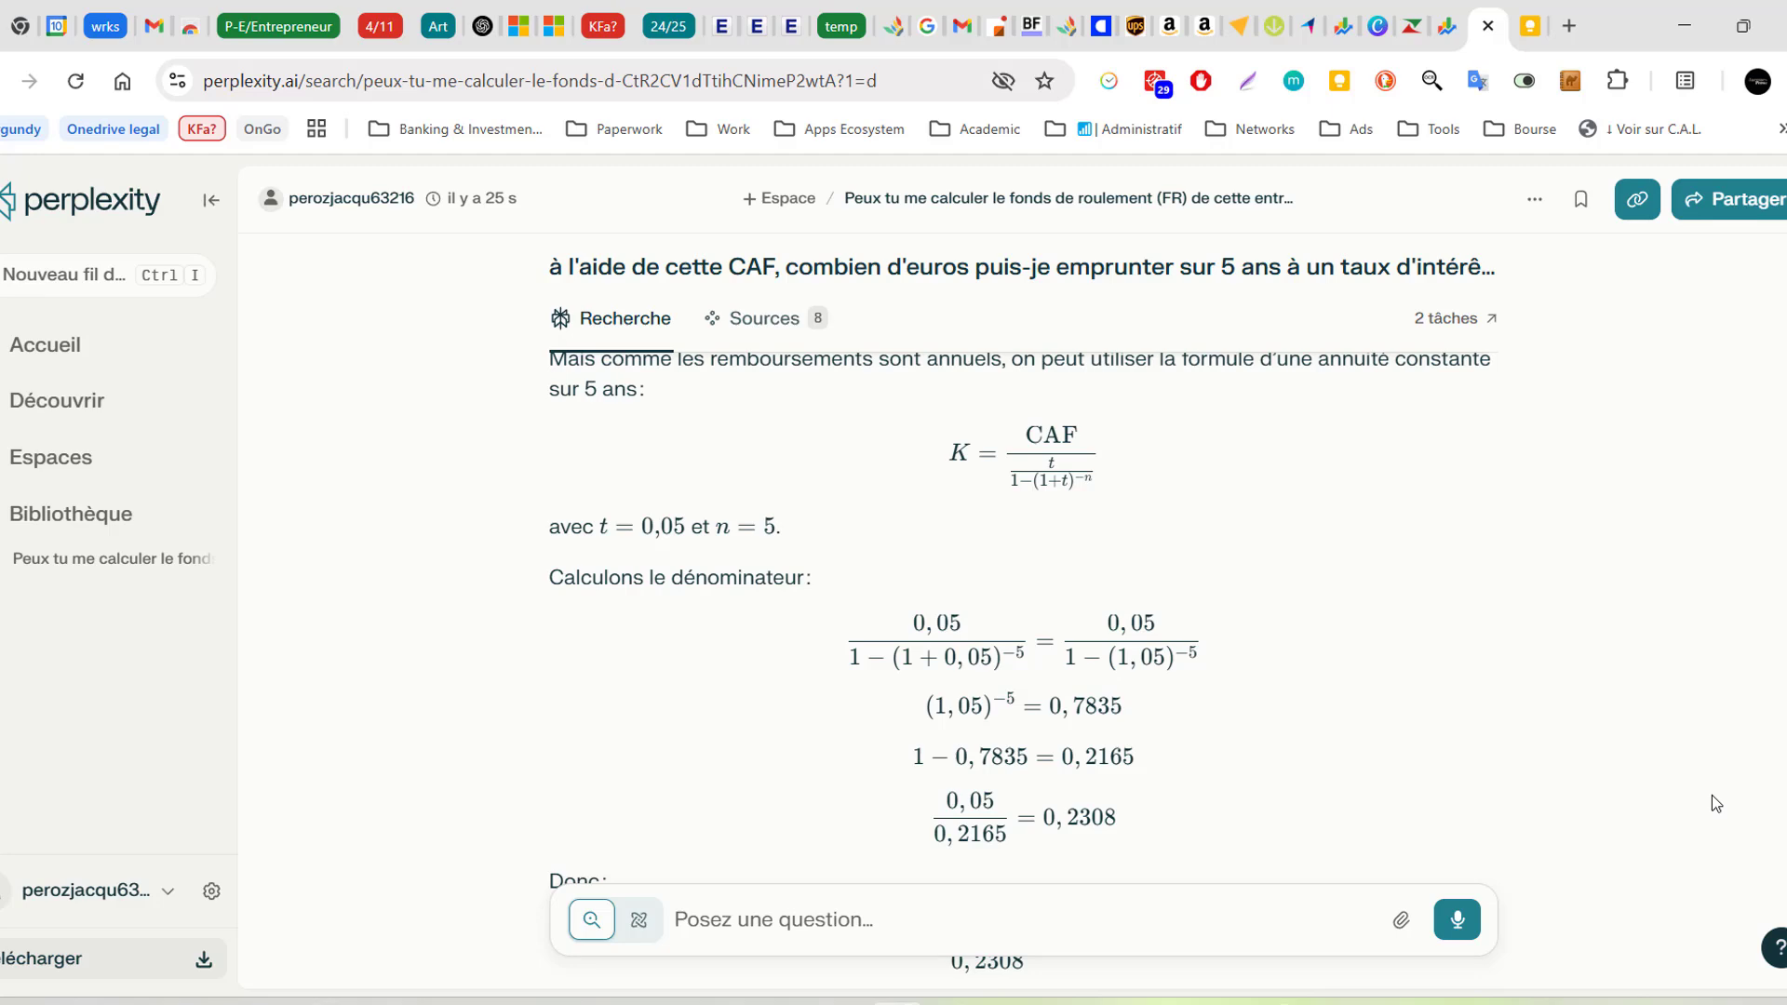
pyautogui.scroll(6, 1711, 803)
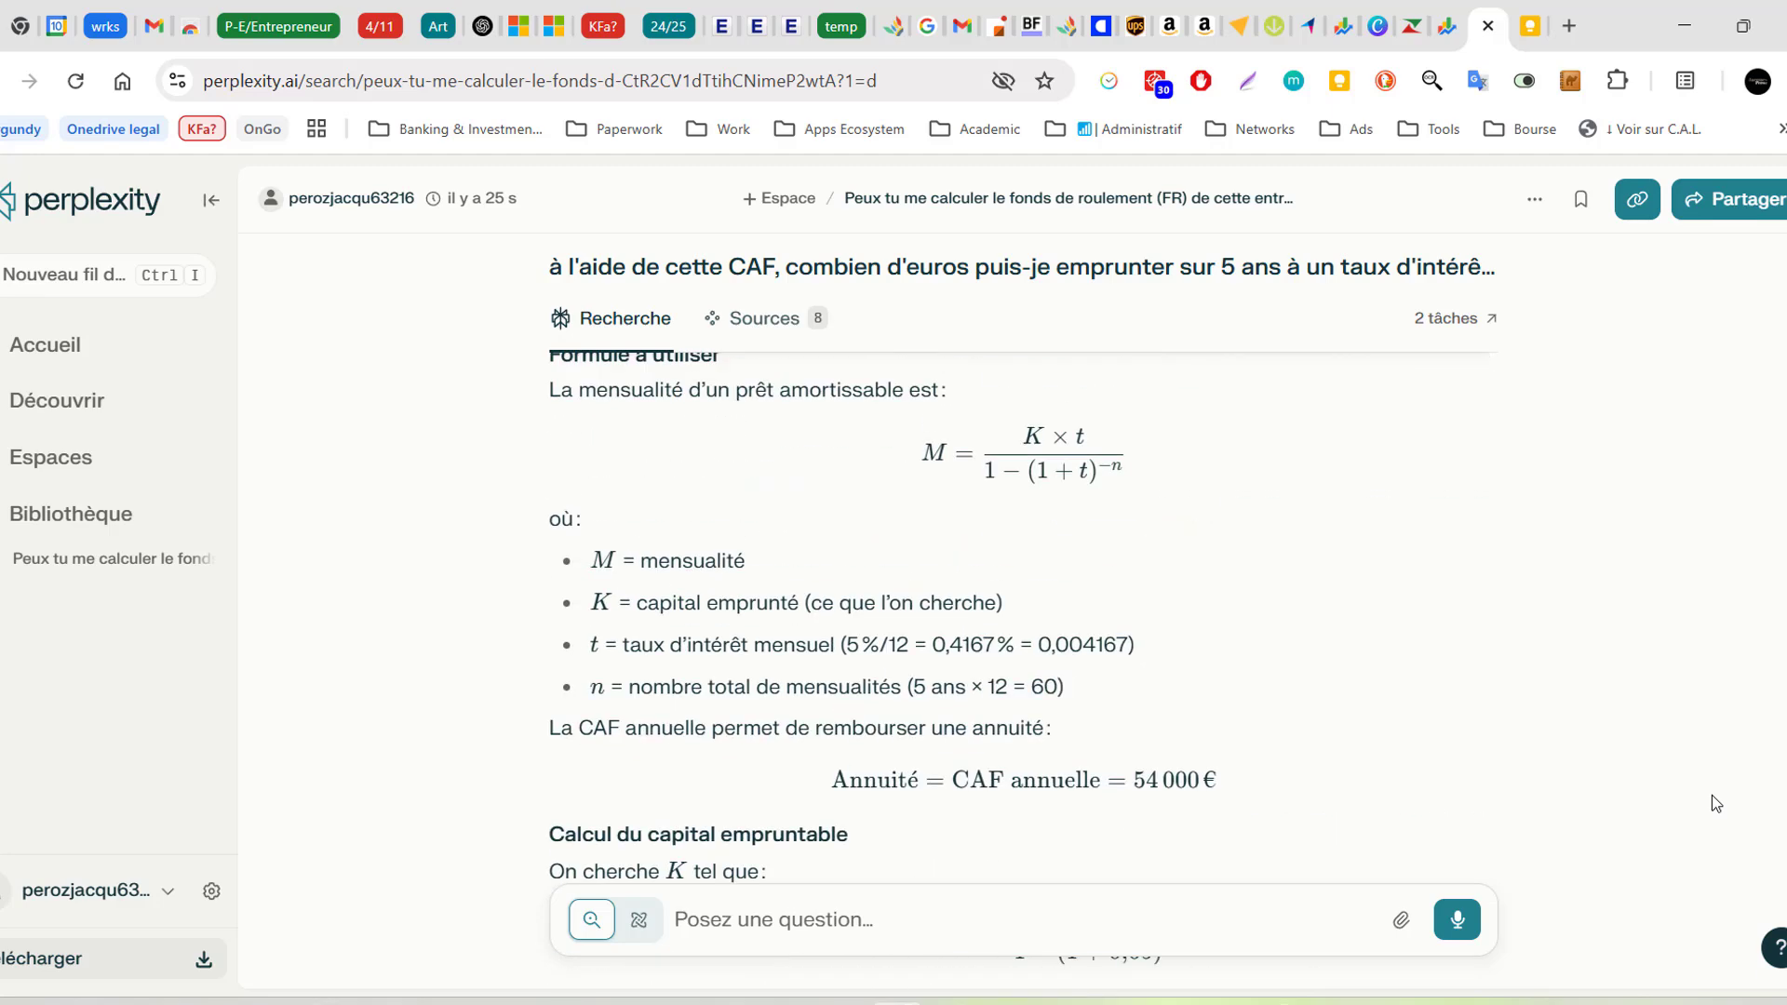
pyautogui.scroll(10, 1711, 796)
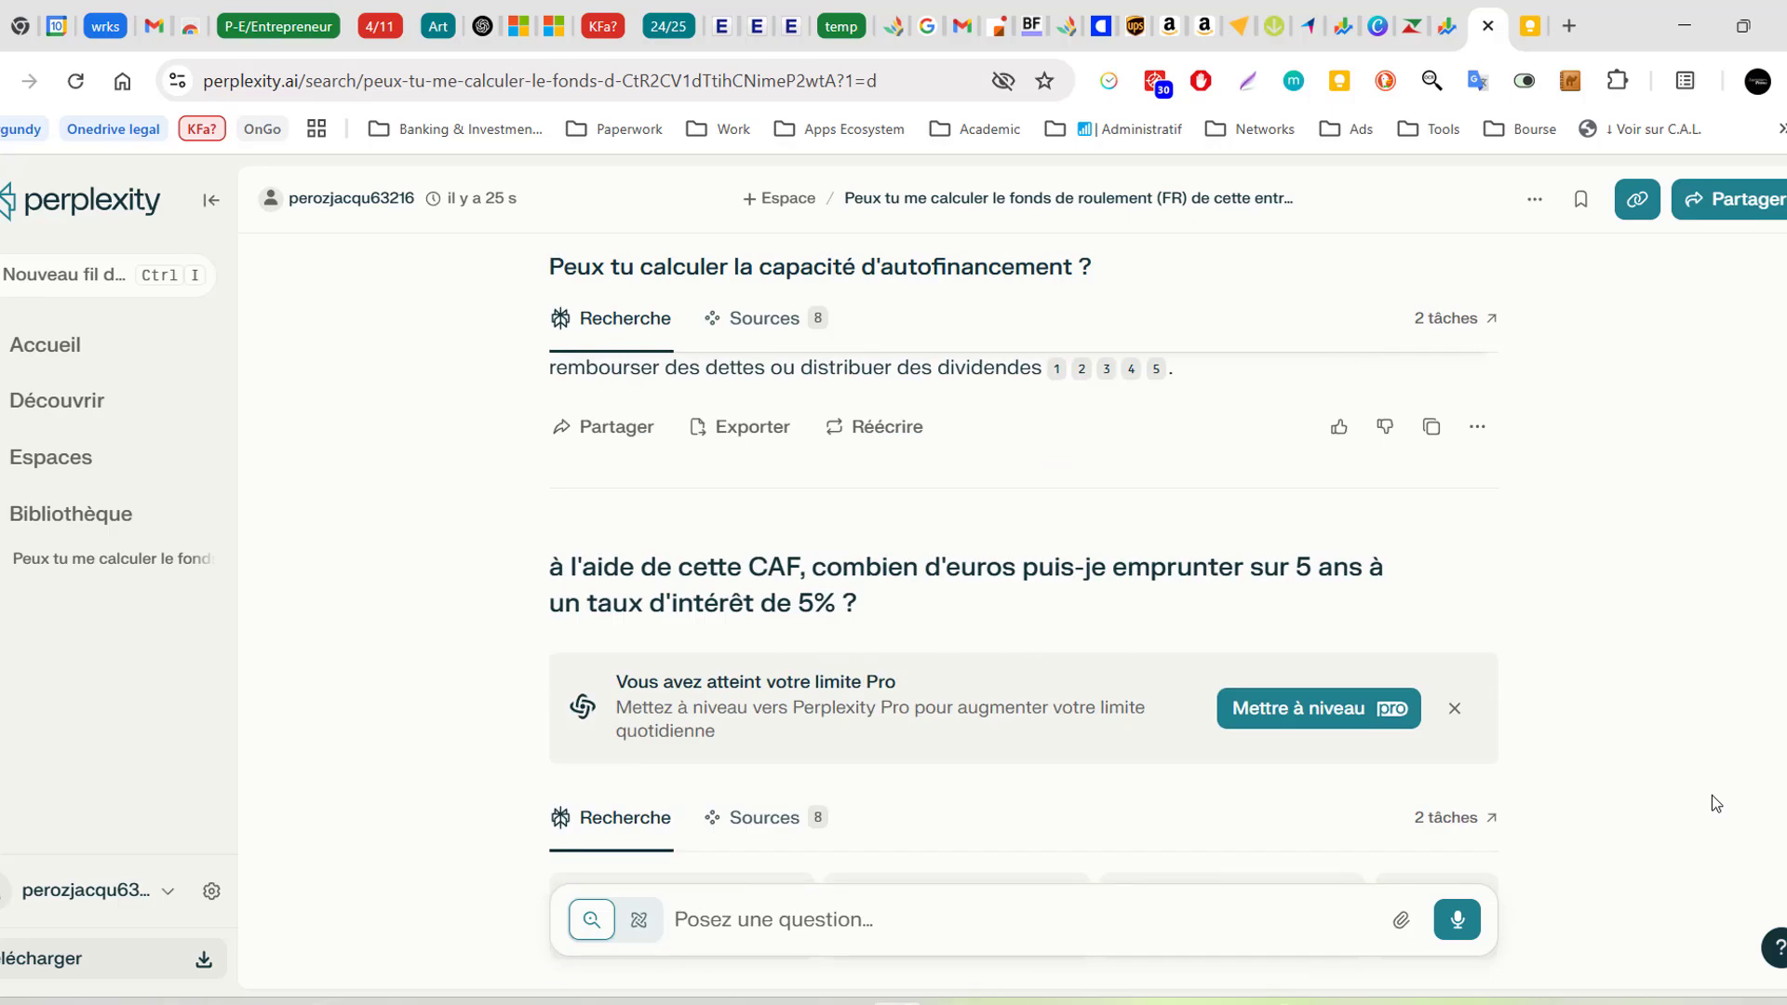
pyautogui.scroll(-5, 1715, 802)
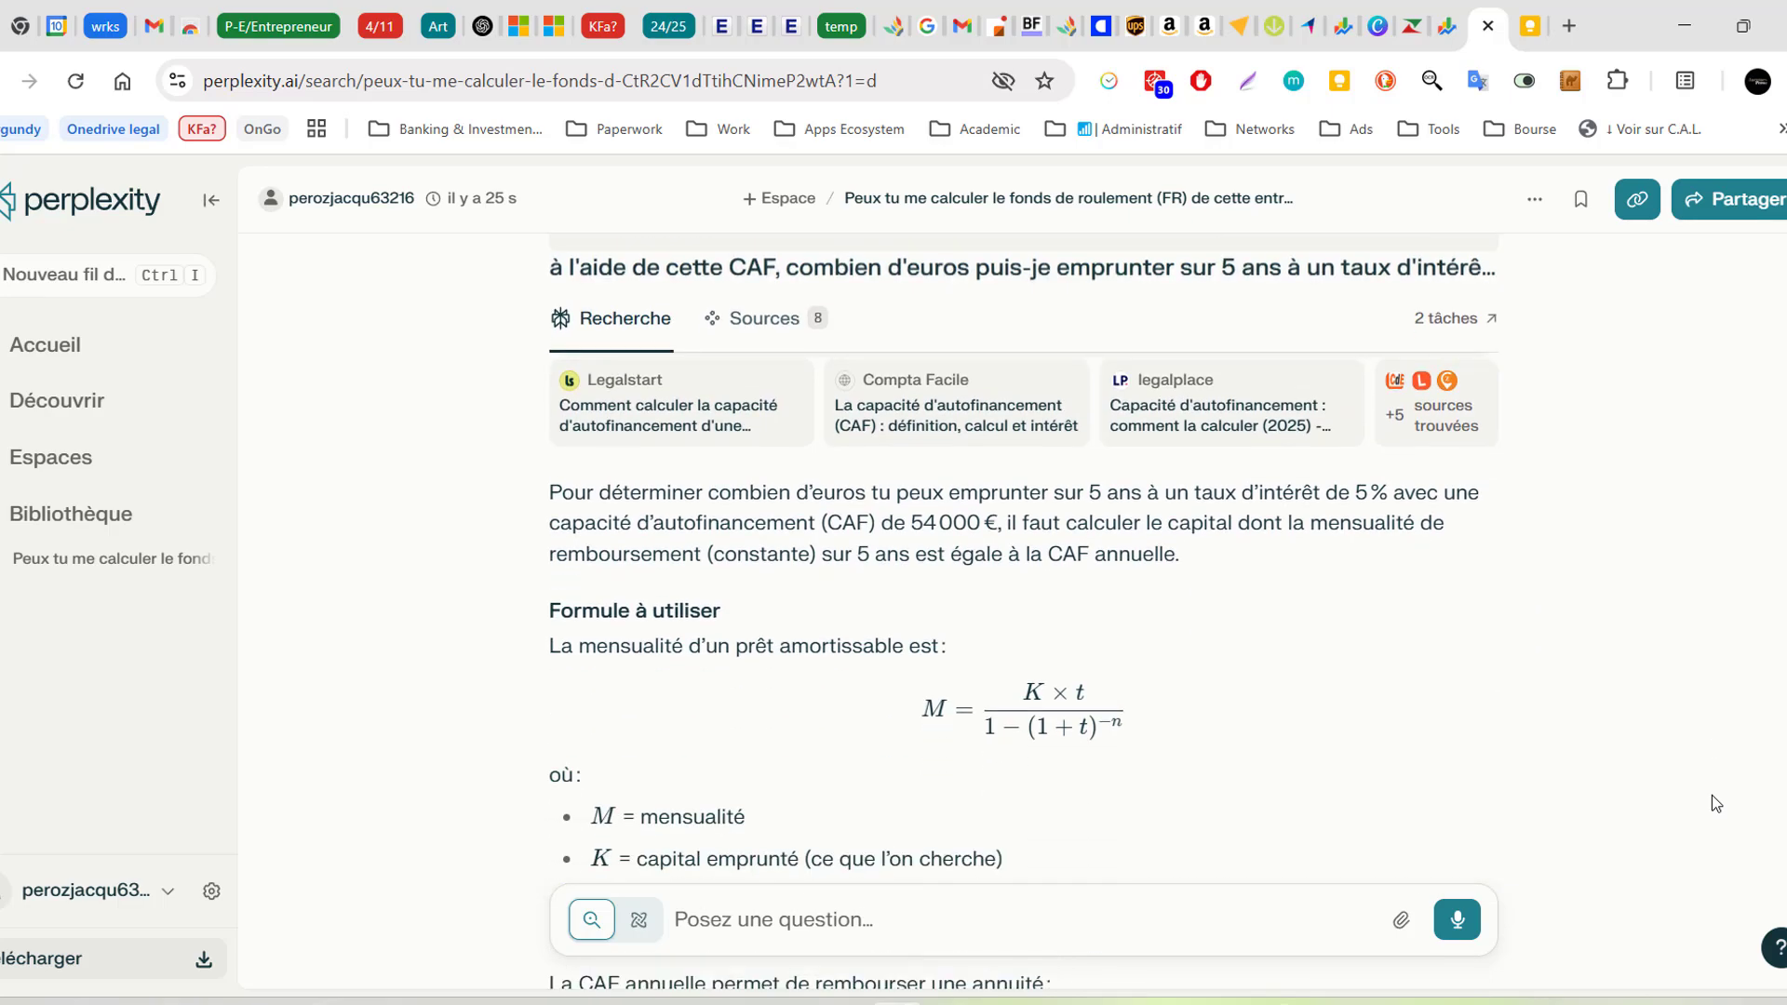
pyautogui.scroll(10, 1701, 756)
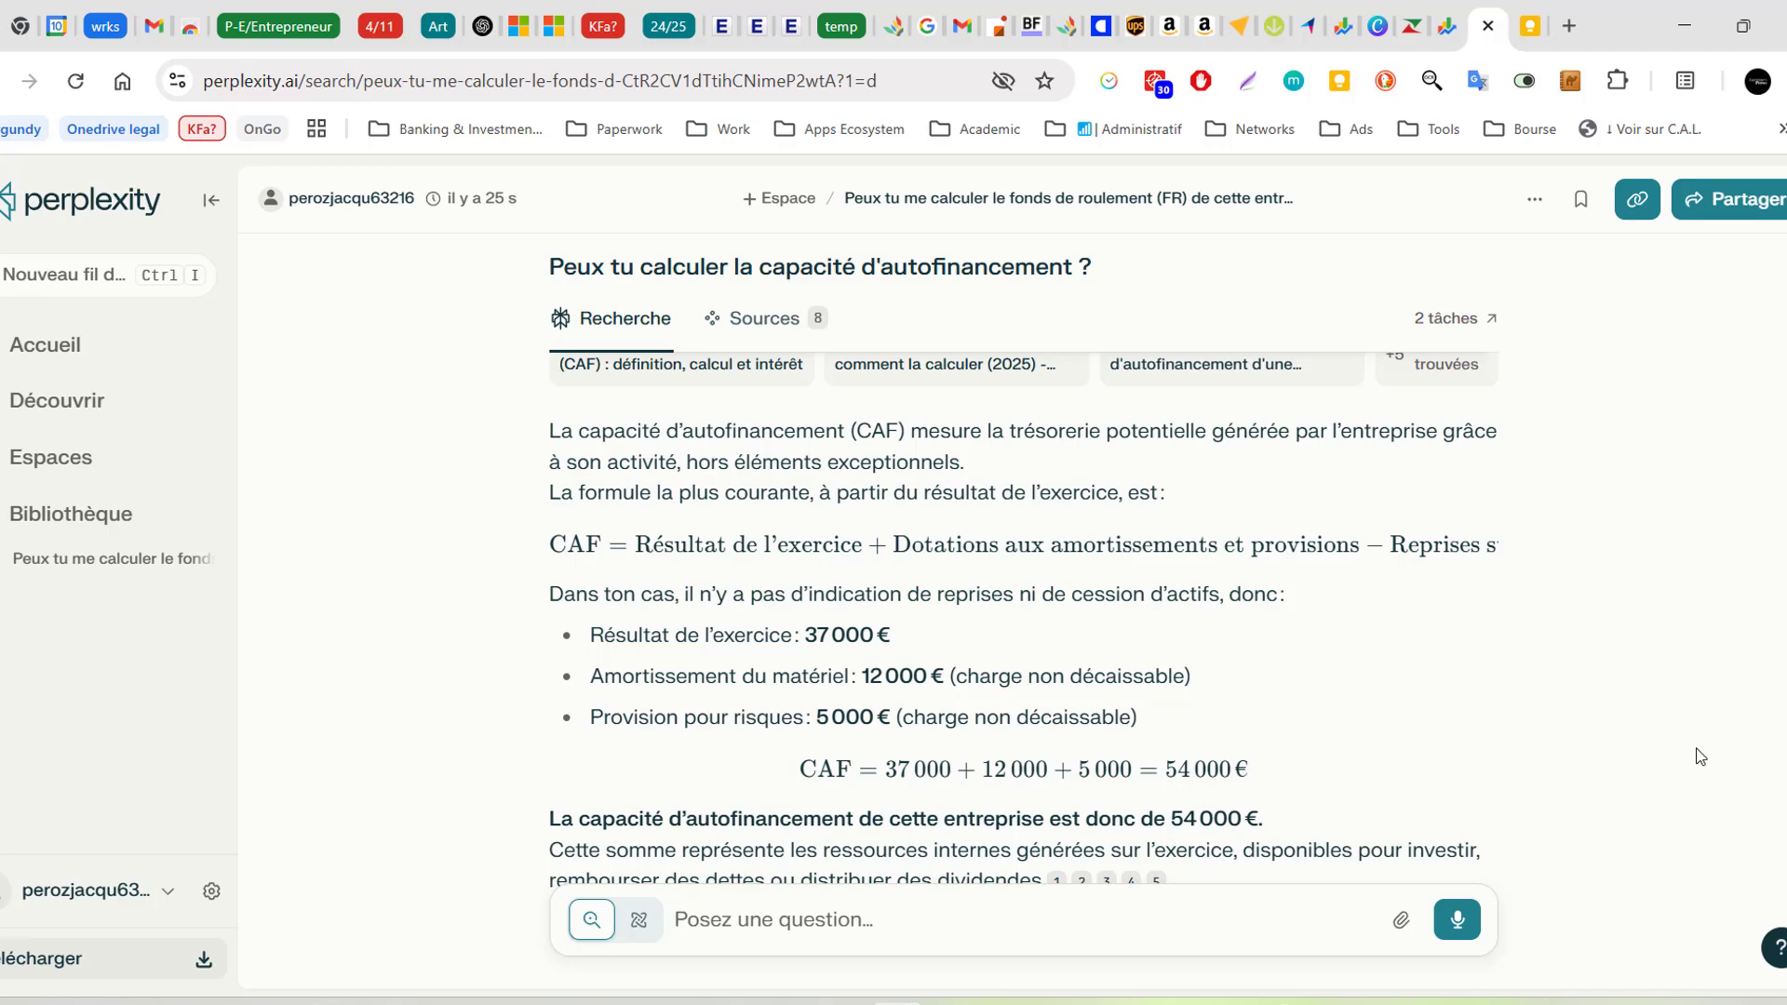
pyautogui.scroll(5, 1701, 756)
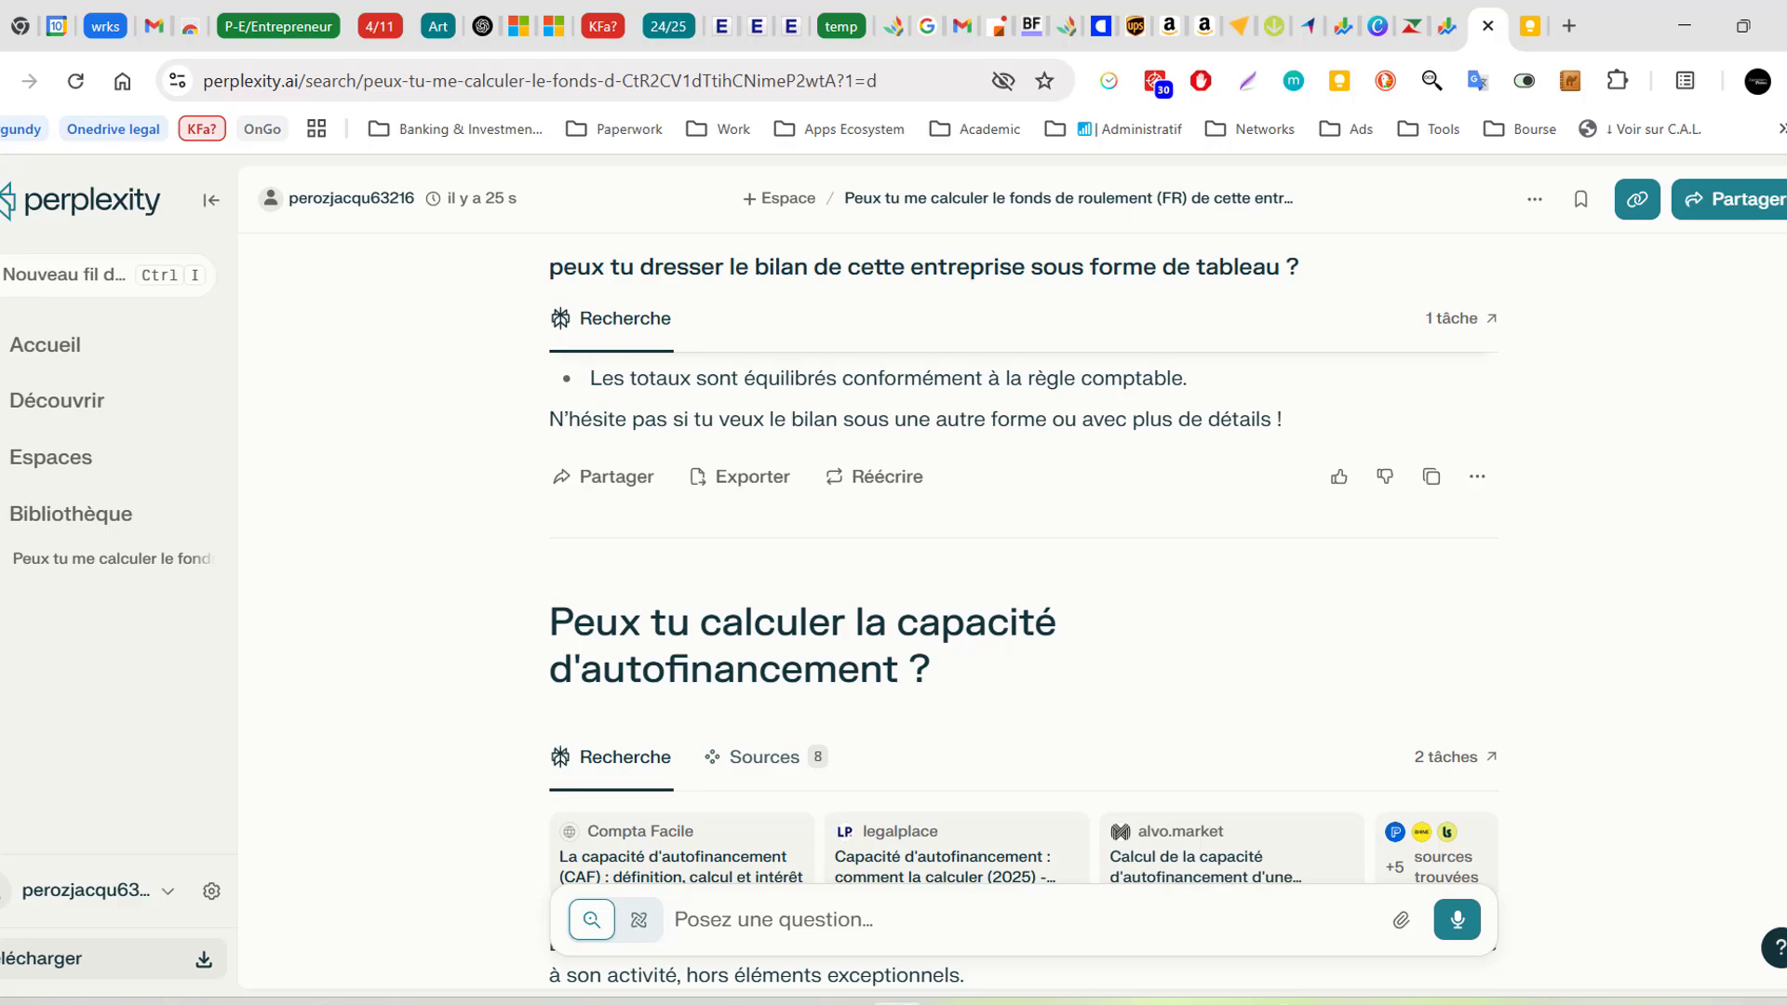
pyautogui.scroll(15, 1023, 577)
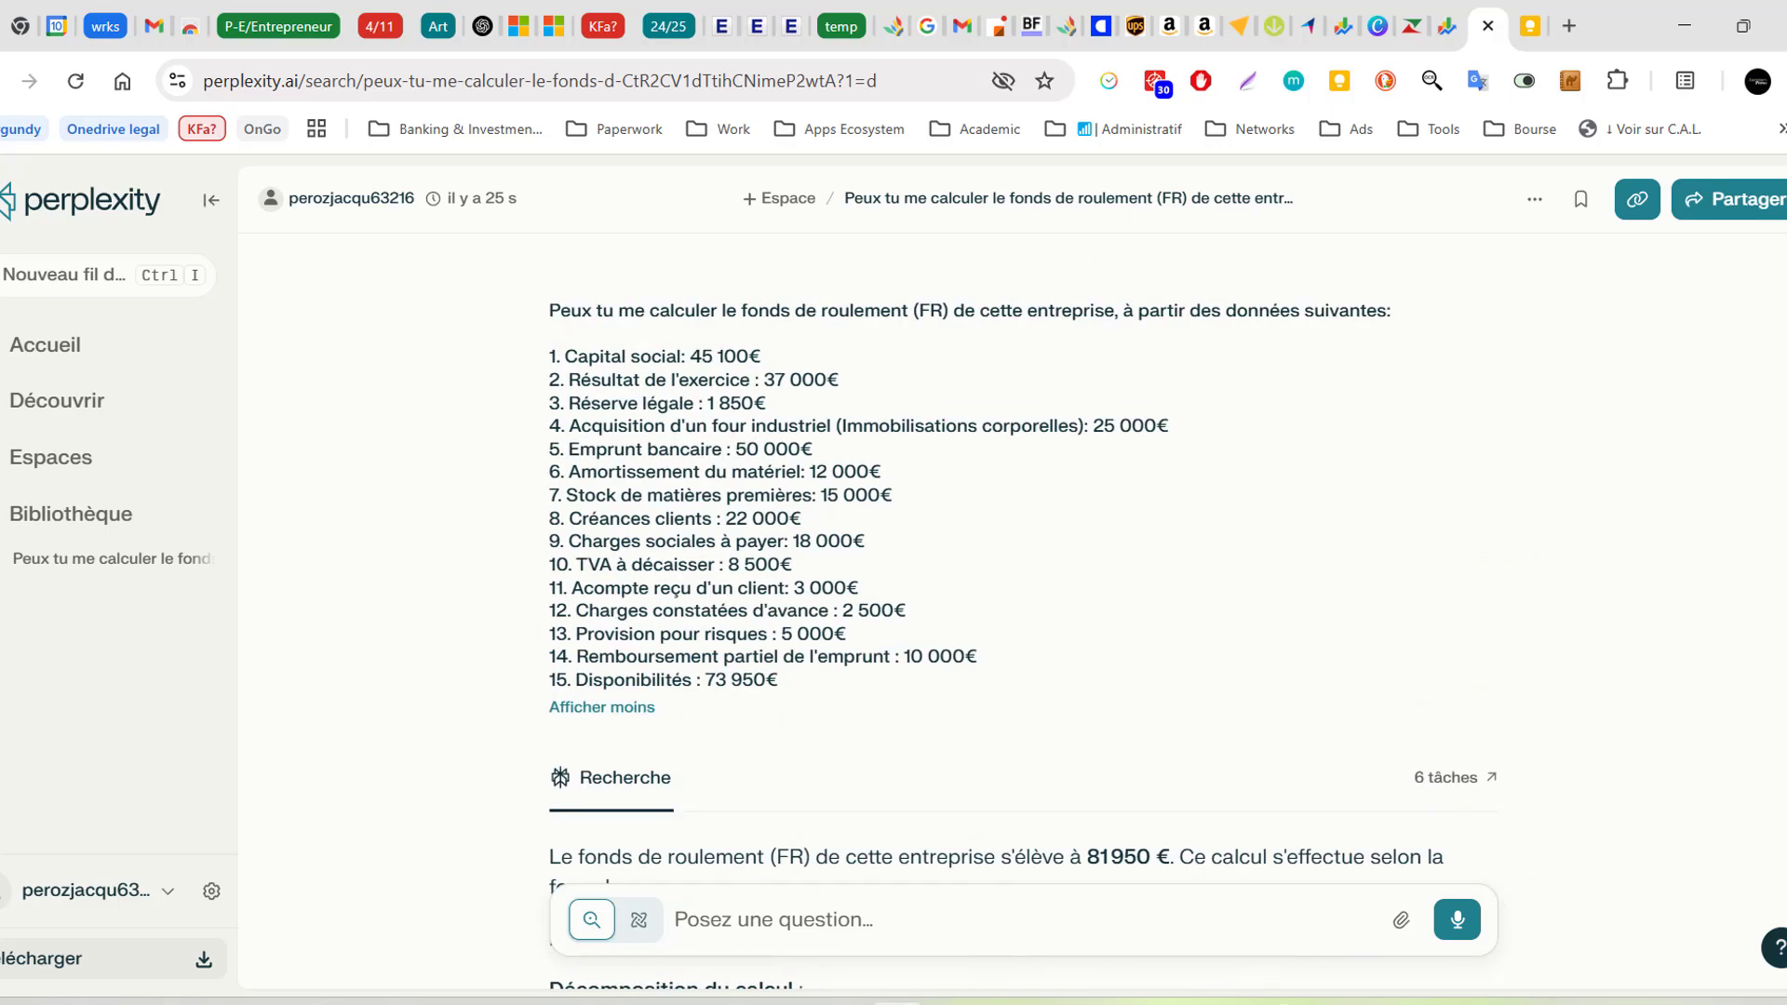
pyautogui.scroll(-15, 1024, 576)
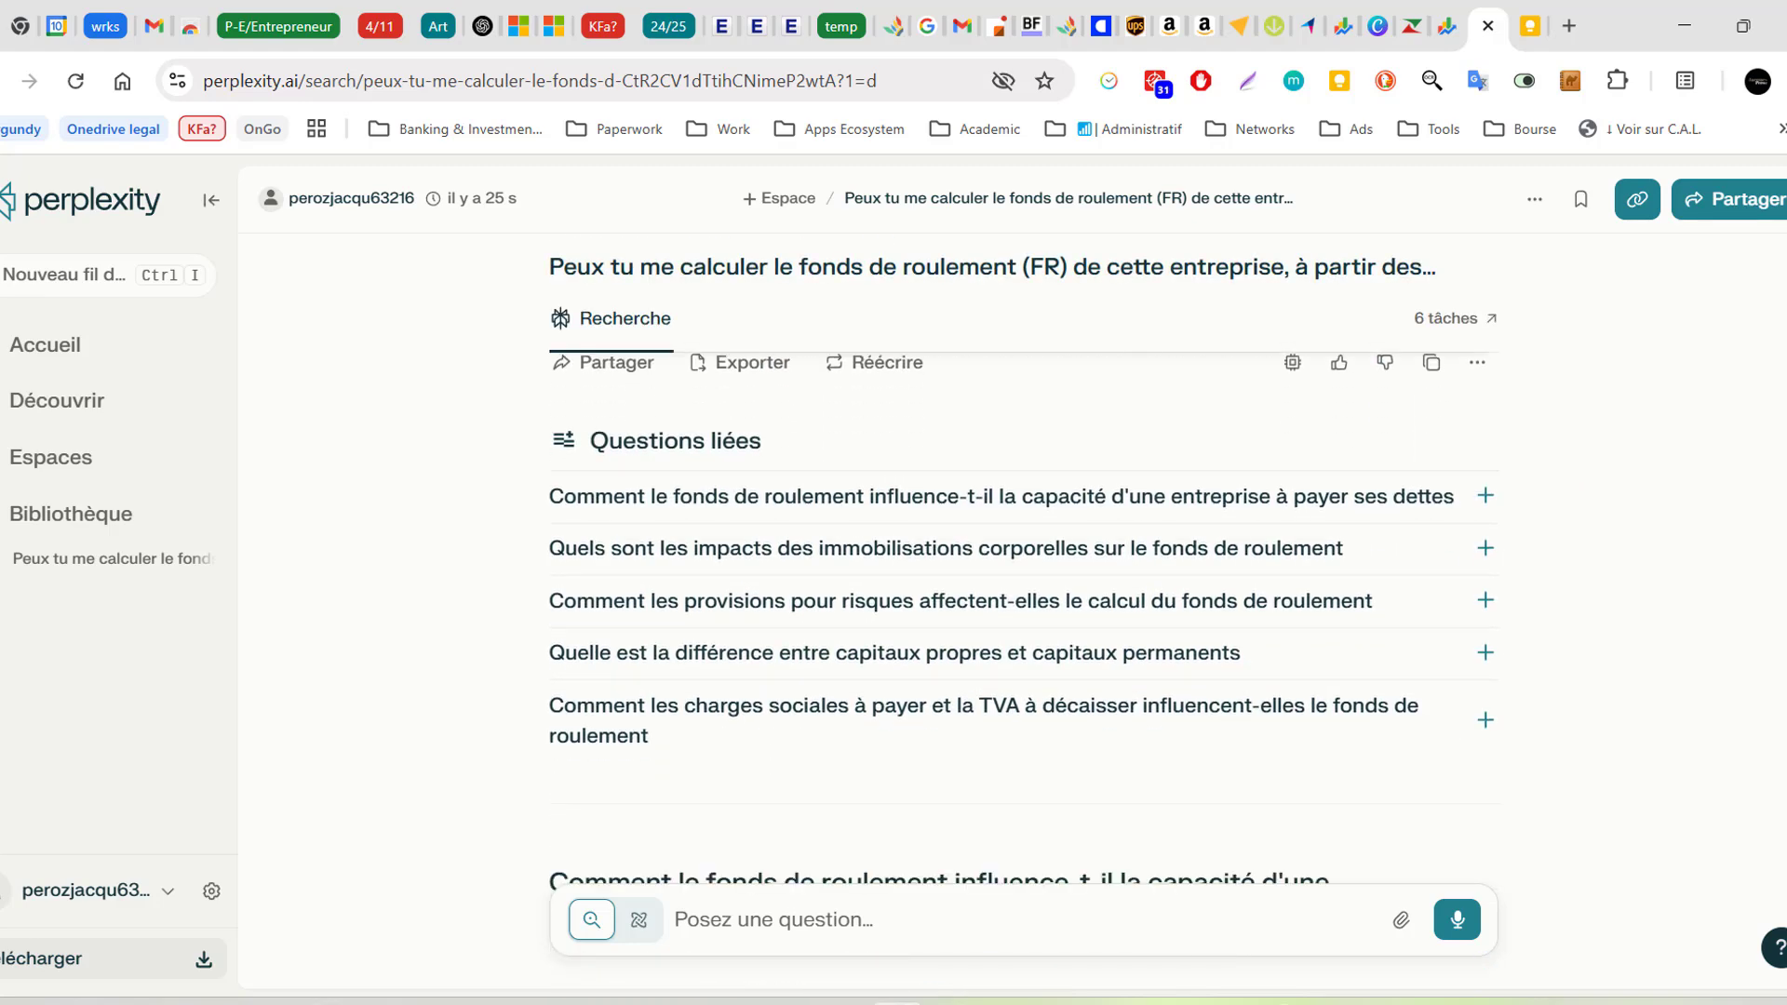
pyautogui.scroll(-12, 1024, 577)
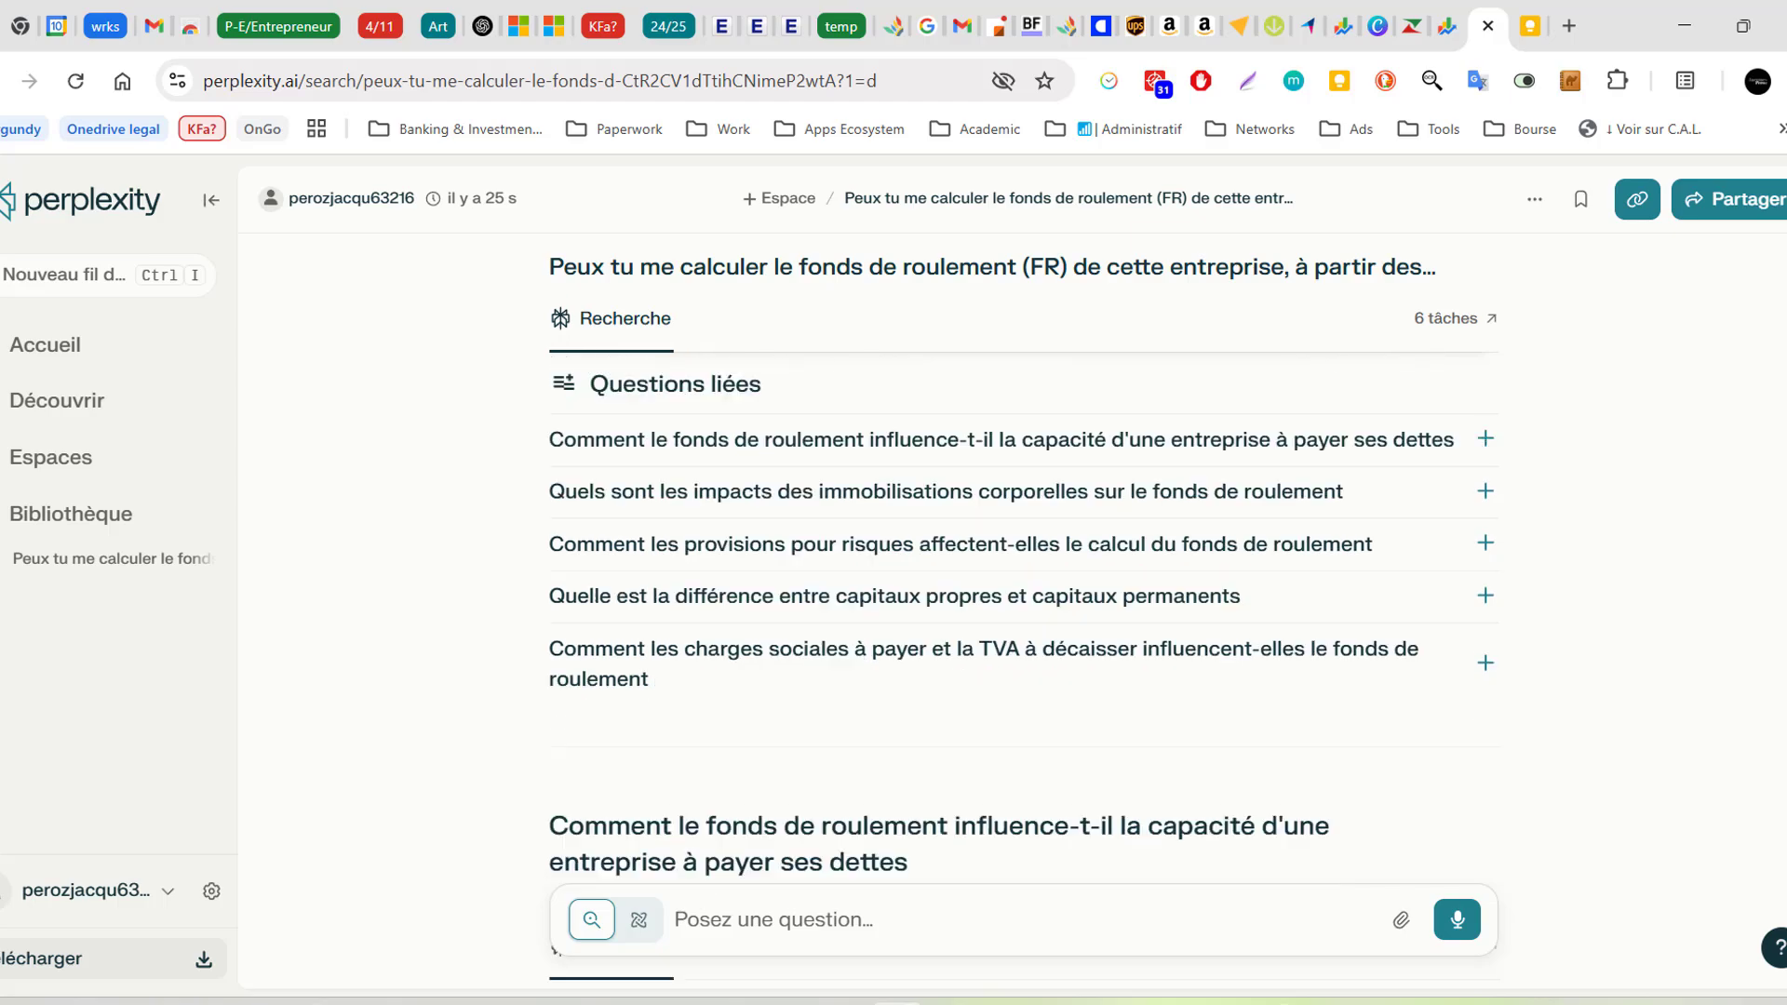
pyautogui.scroll(-20, 1024, 577)
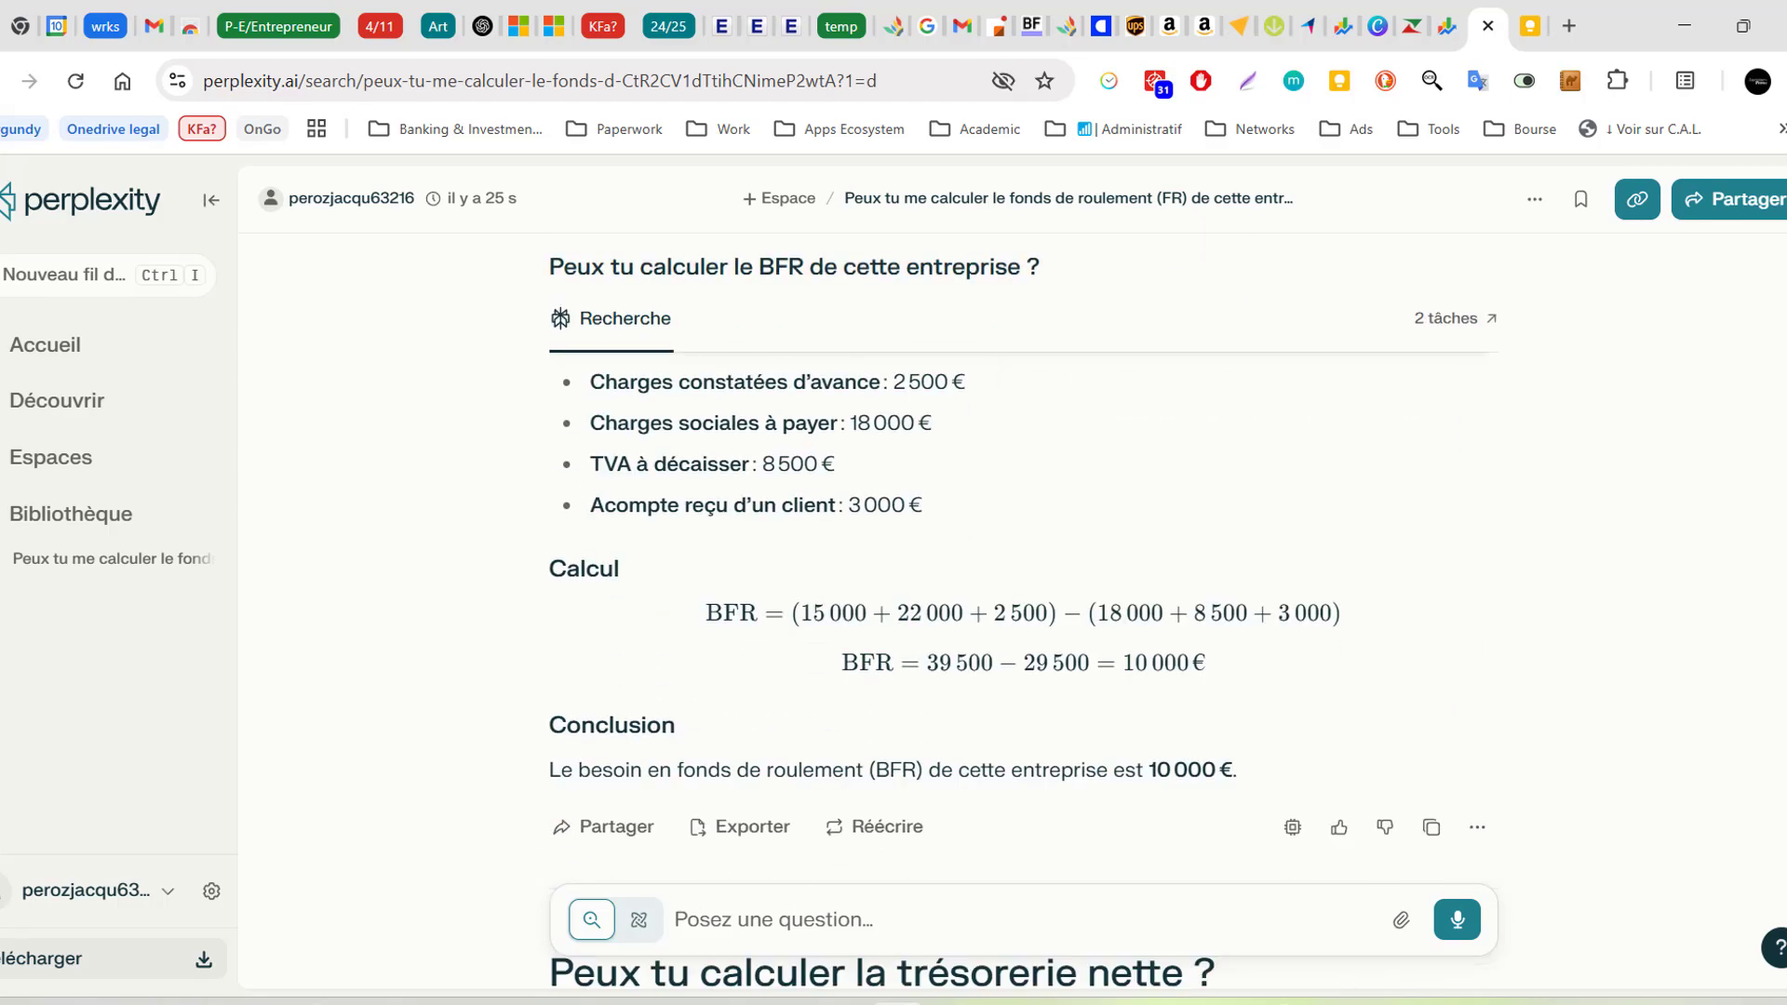
pyautogui.scroll(-7, 1633, 772)
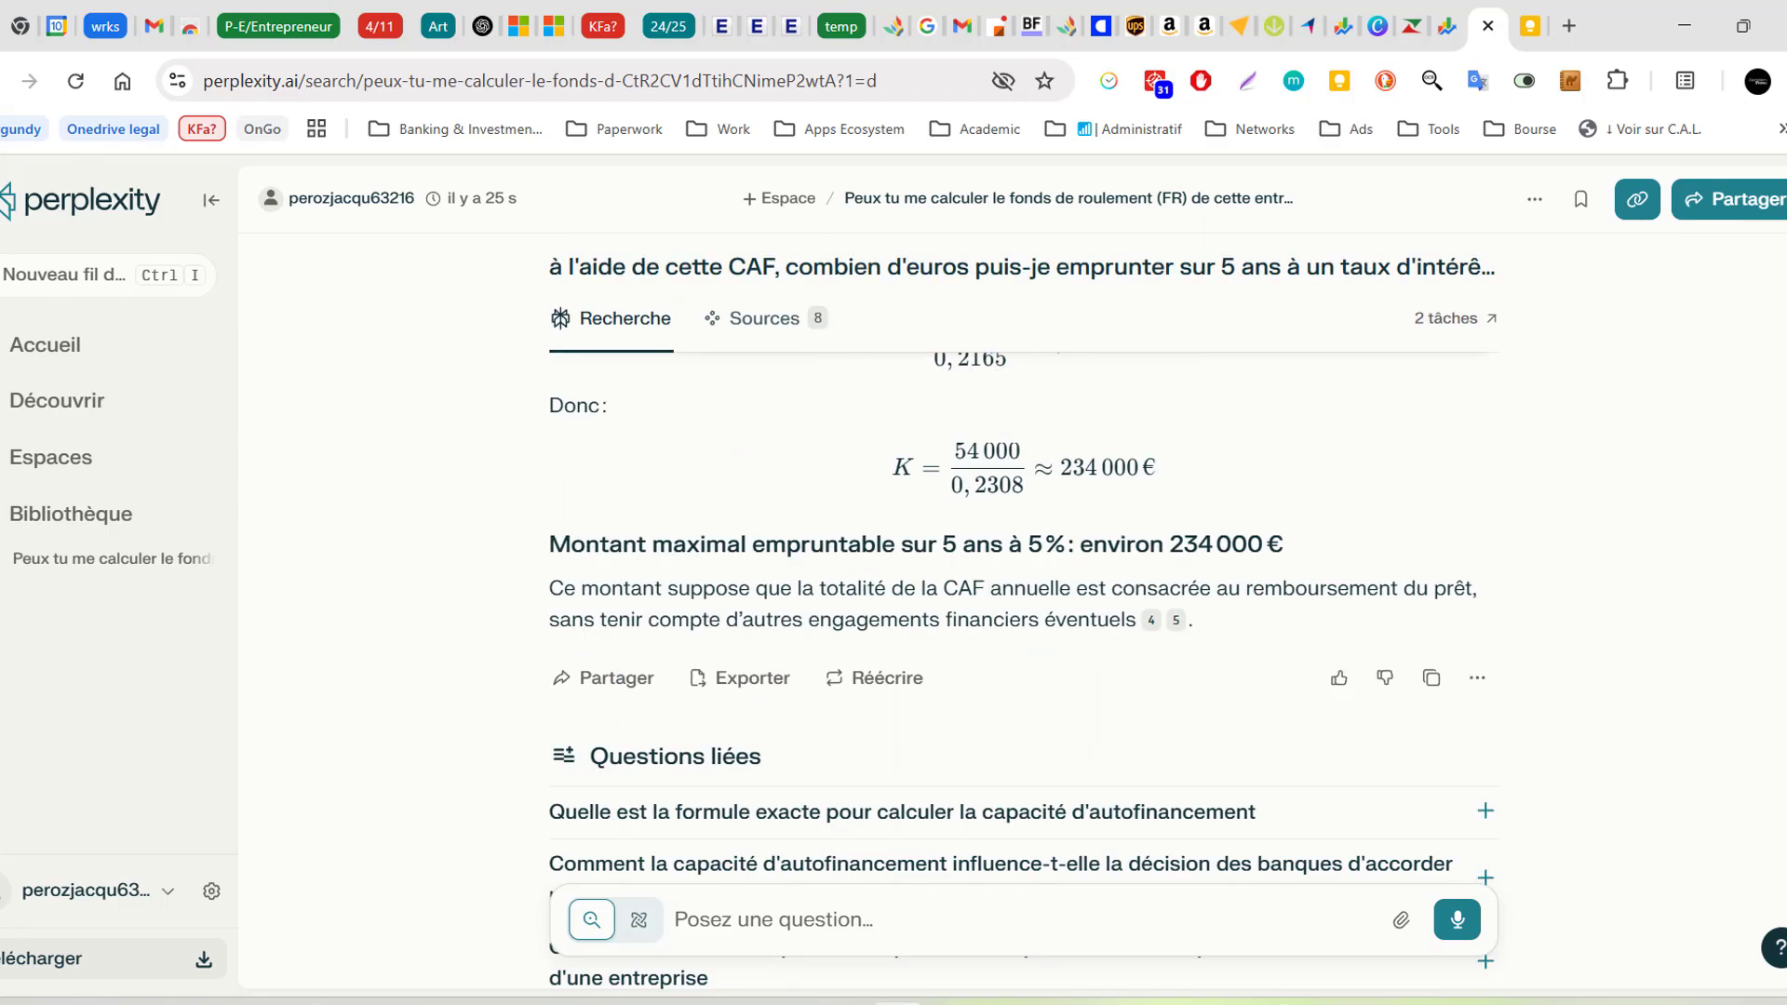
pyautogui.scroll(4, 1635, 774)
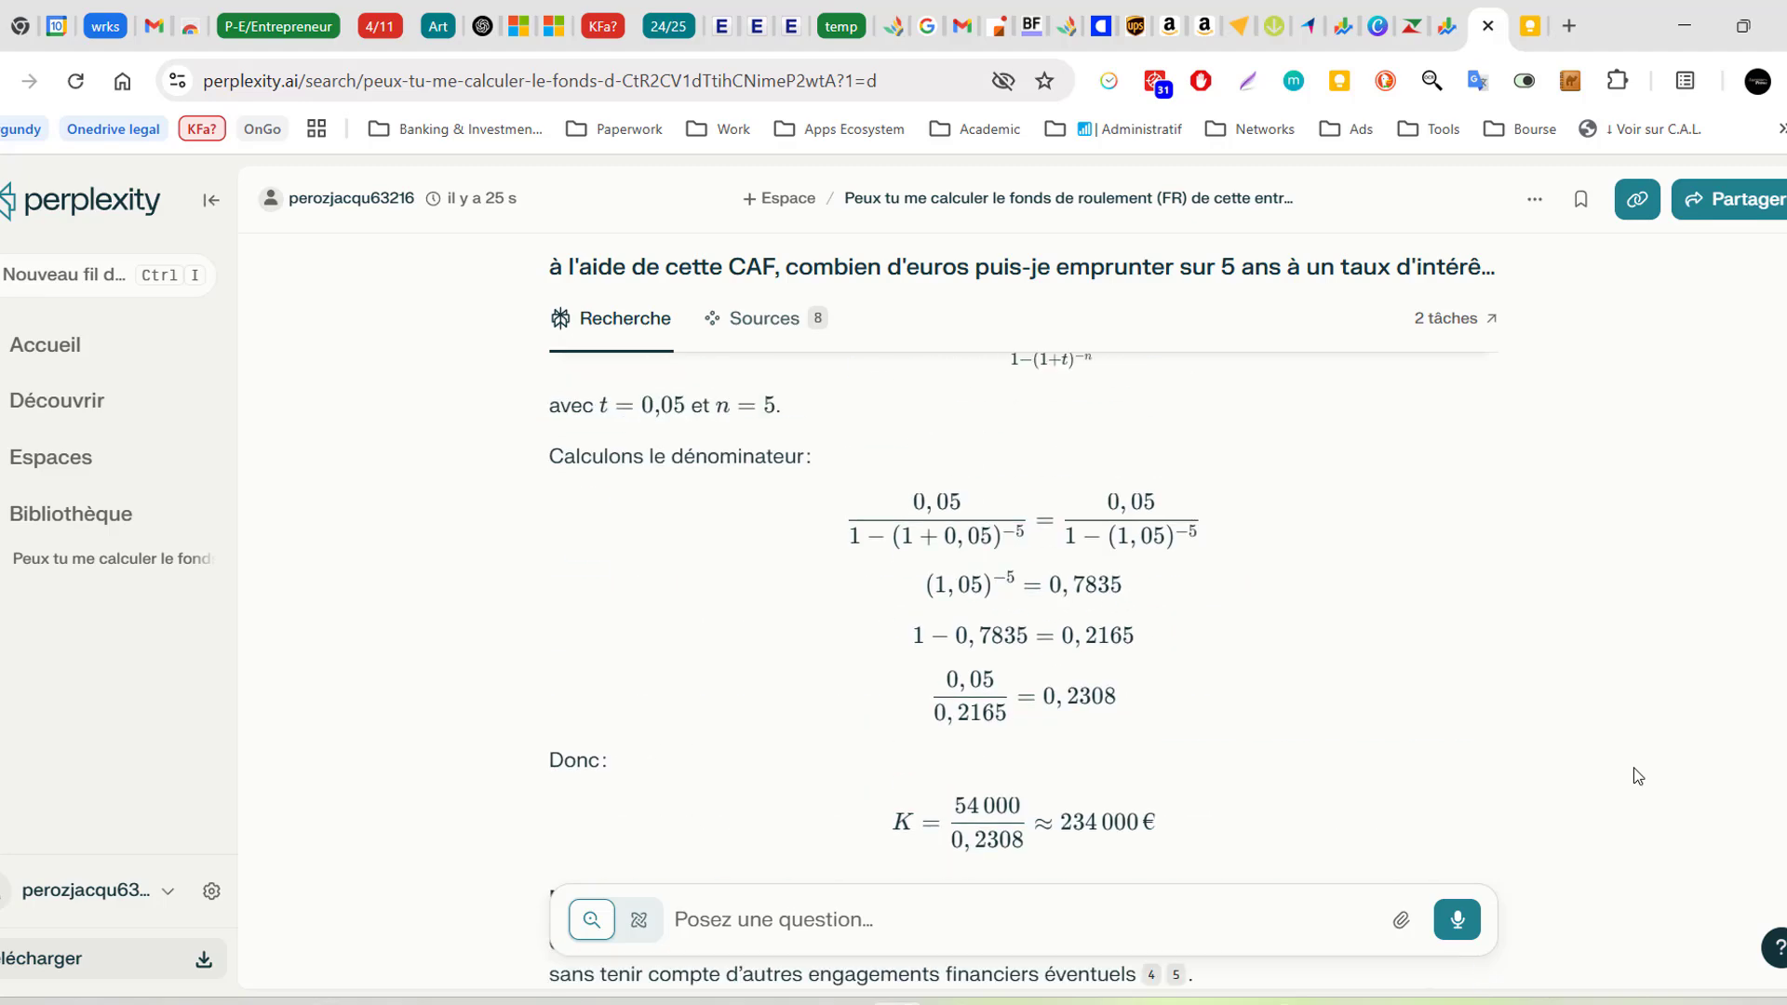
pyautogui.scroll(-4, 1637, 776)
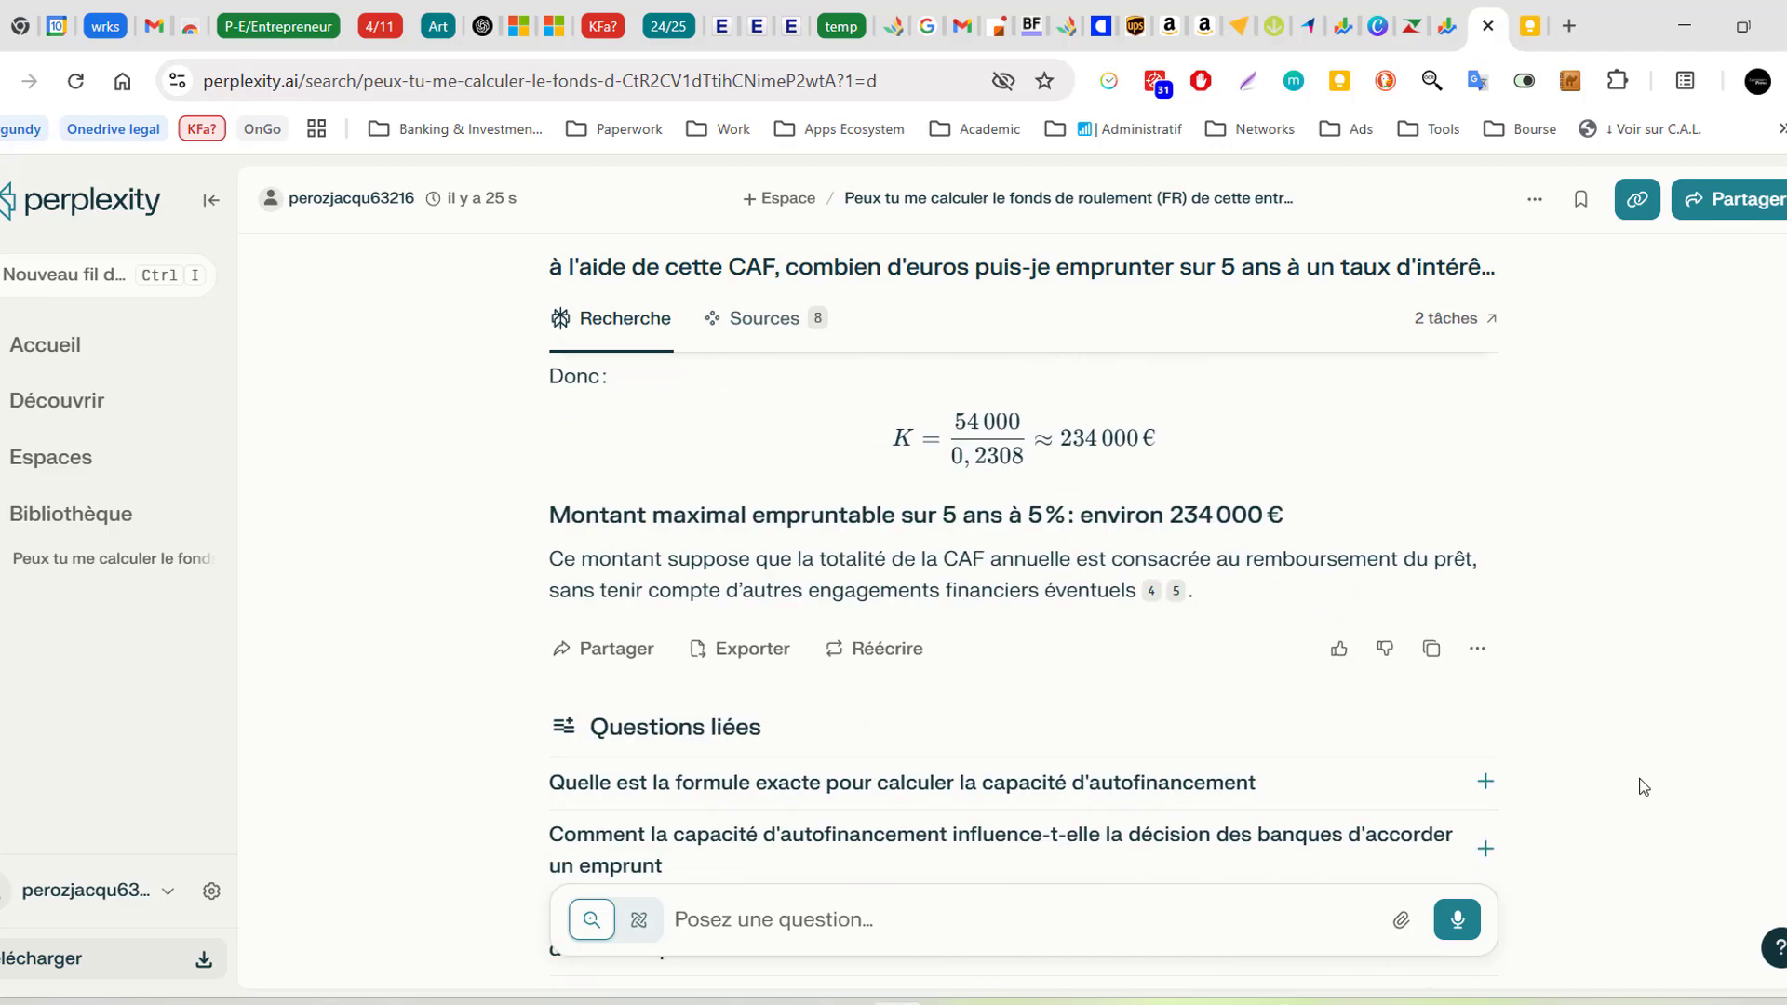